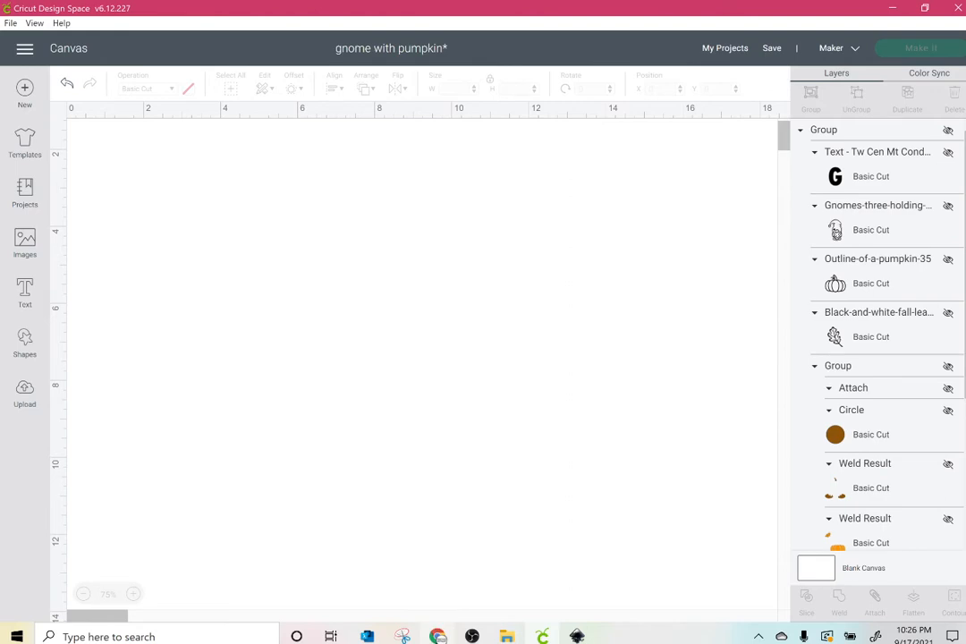
# Switch to Chrome and save the clip art of three gnomes holding hearts from the image results as a JPEG in Downloads
pyautogui.click(438, 634)
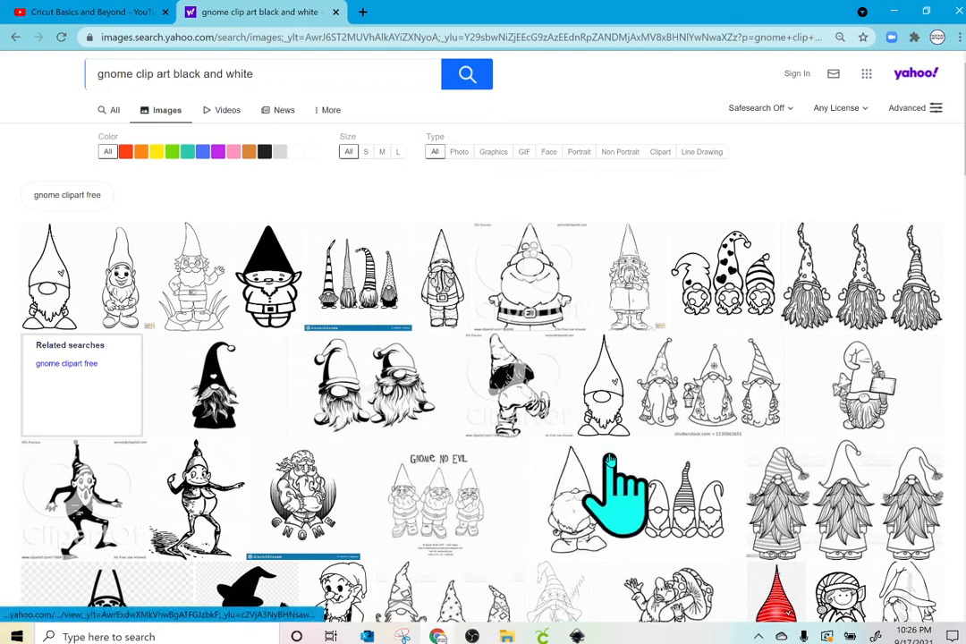
pyautogui.click(715, 313)
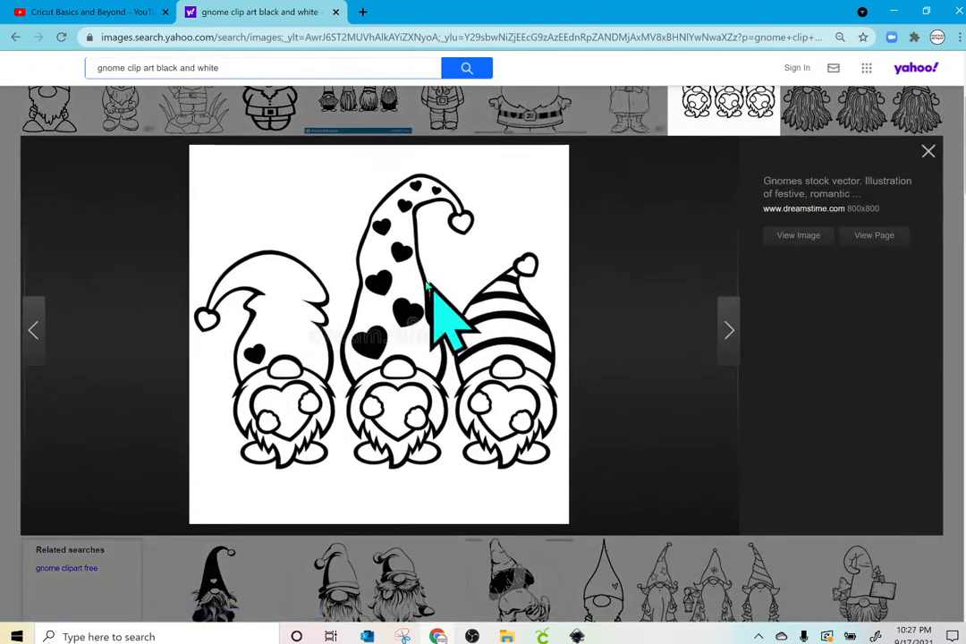
pyautogui.rightClick(399, 276)
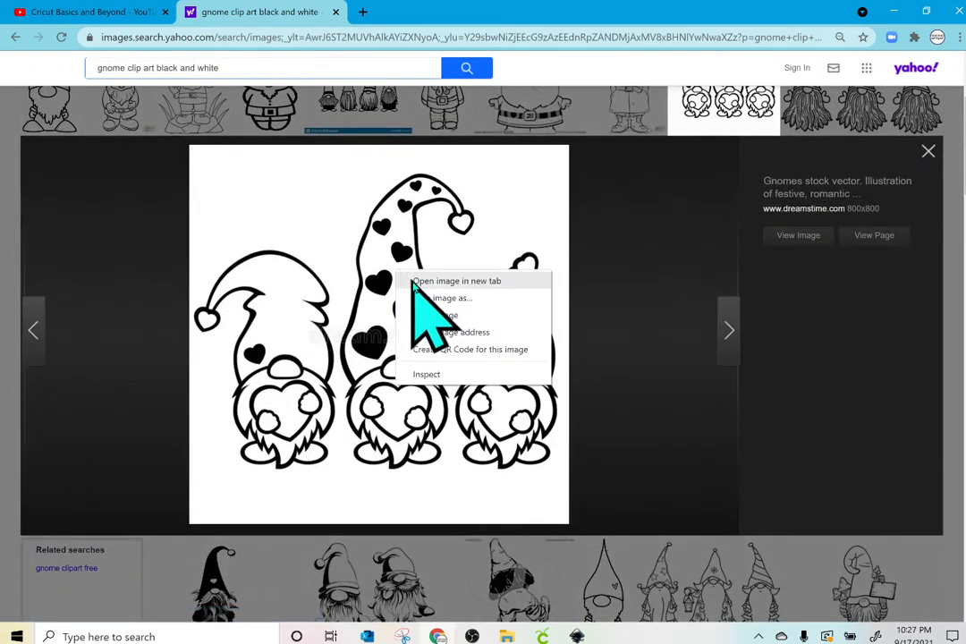
pyautogui.click(422, 299)
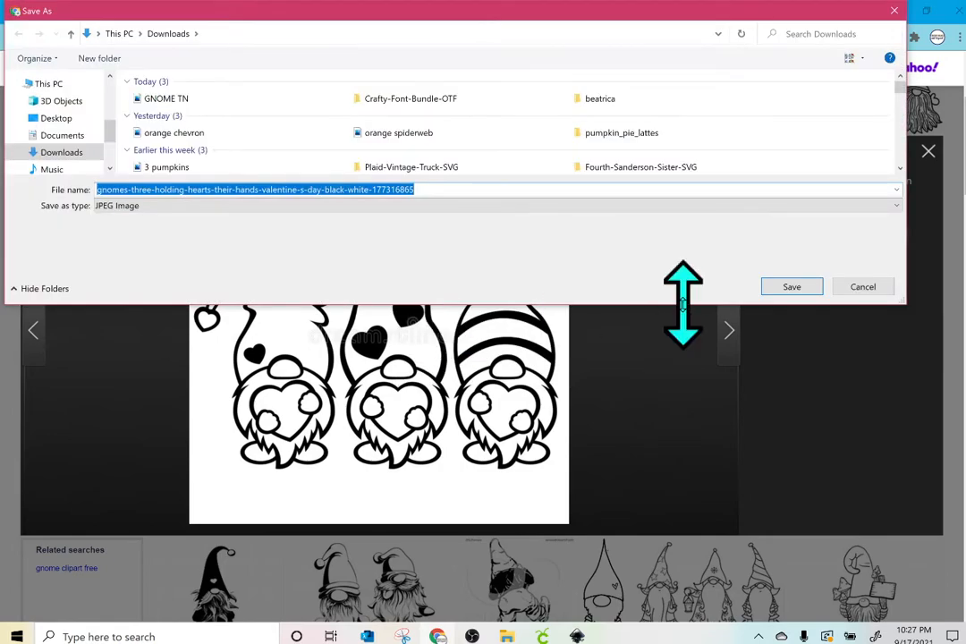
pyautogui.click(793, 287)
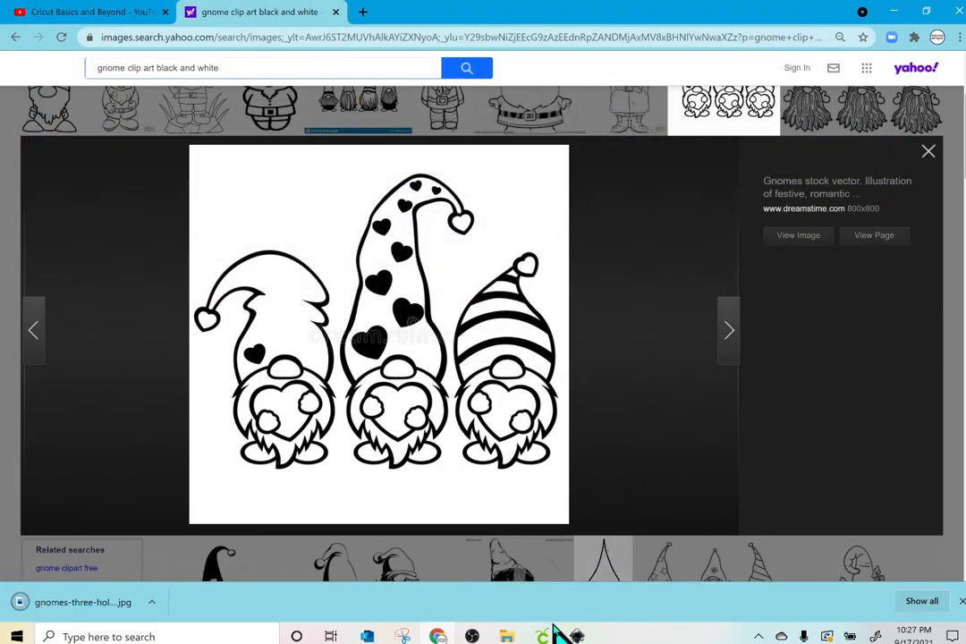
# Switch to Cricut Design Space and upload the gnomes-three-holding-hearts image from Downloads with the Complex image type
pyautogui.click(542, 636)
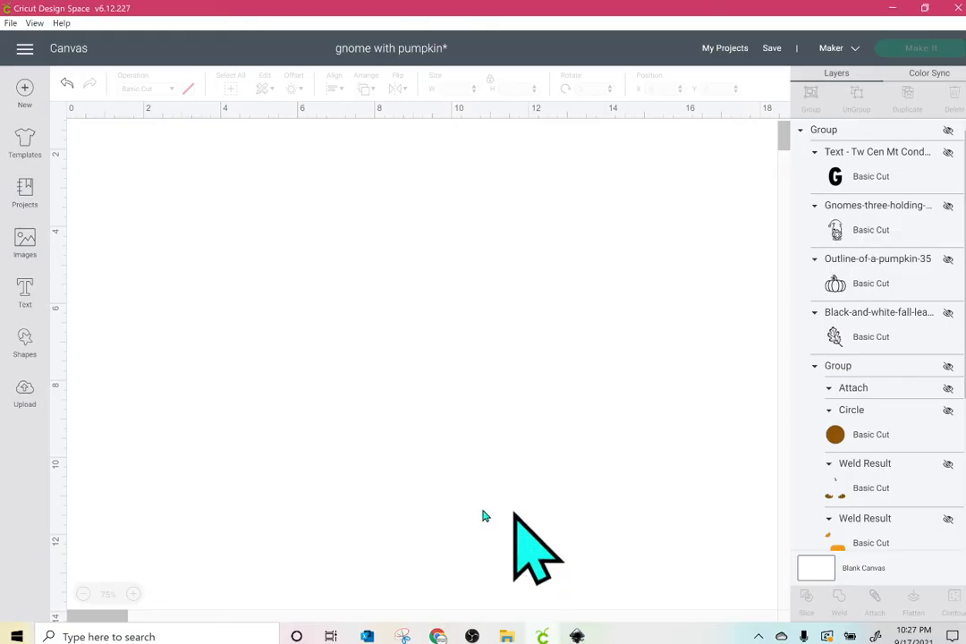
pyautogui.click(24, 391)
pyautogui.click(268, 316)
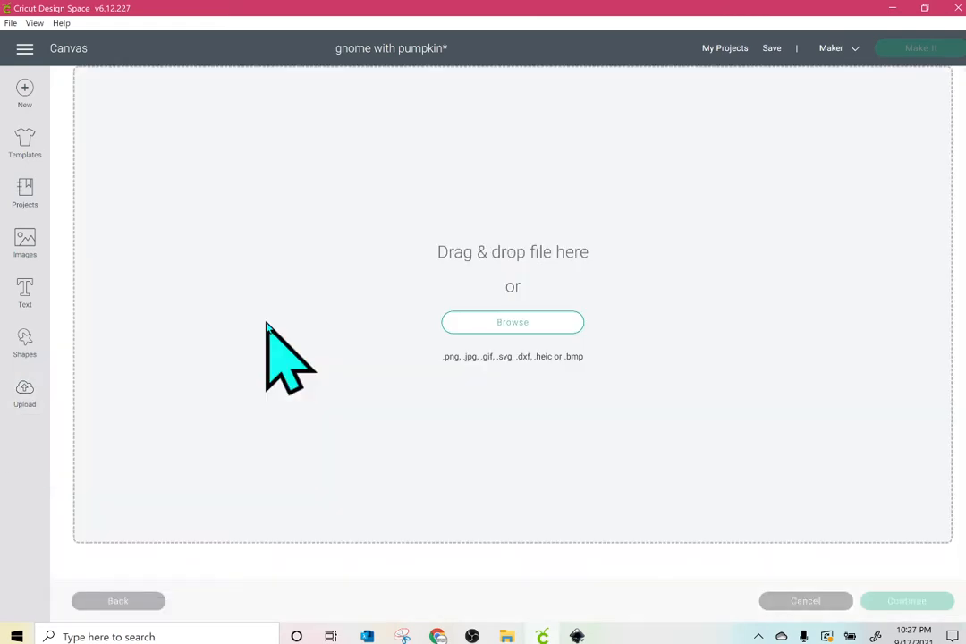
pyautogui.click(482, 327)
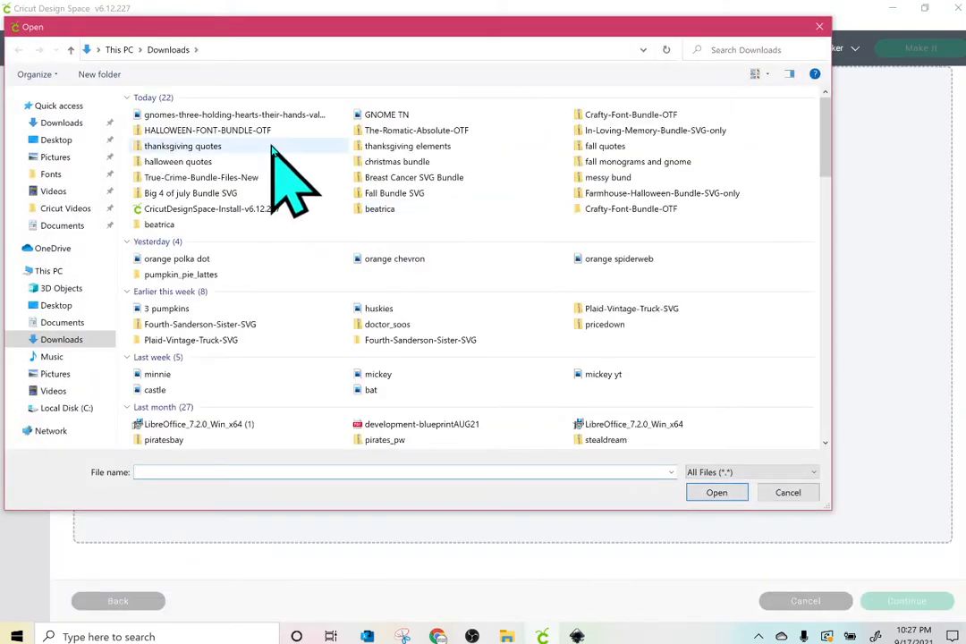
pyautogui.click(260, 114)
pyautogui.click(715, 494)
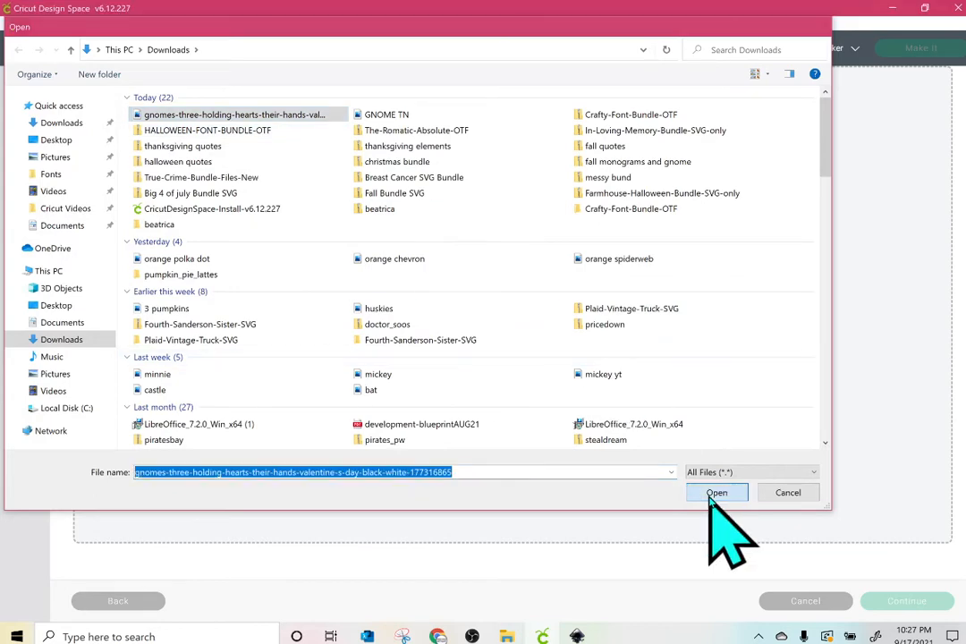
pyautogui.click(667, 416)
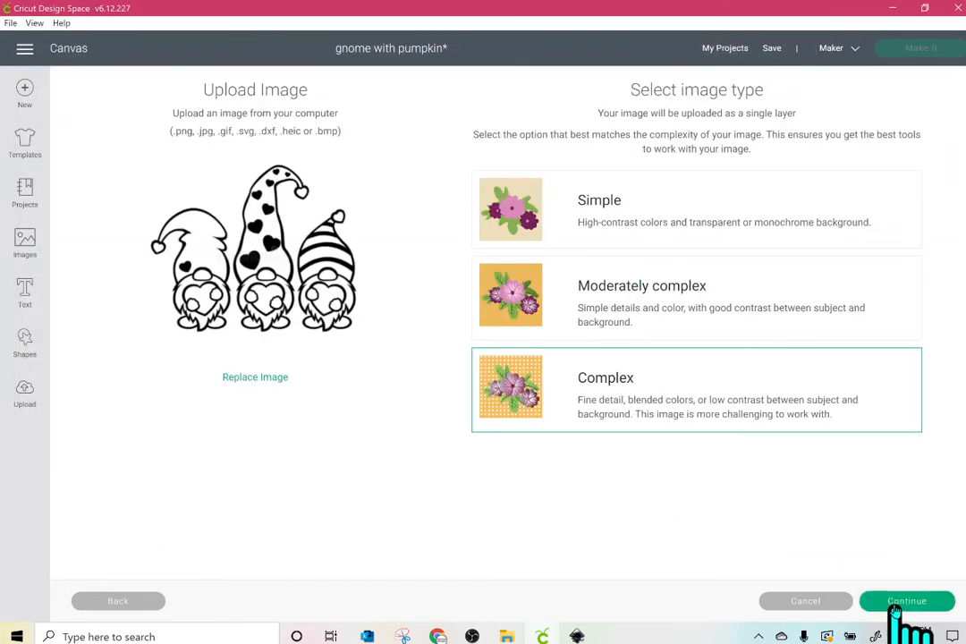
pyautogui.click(895, 608)
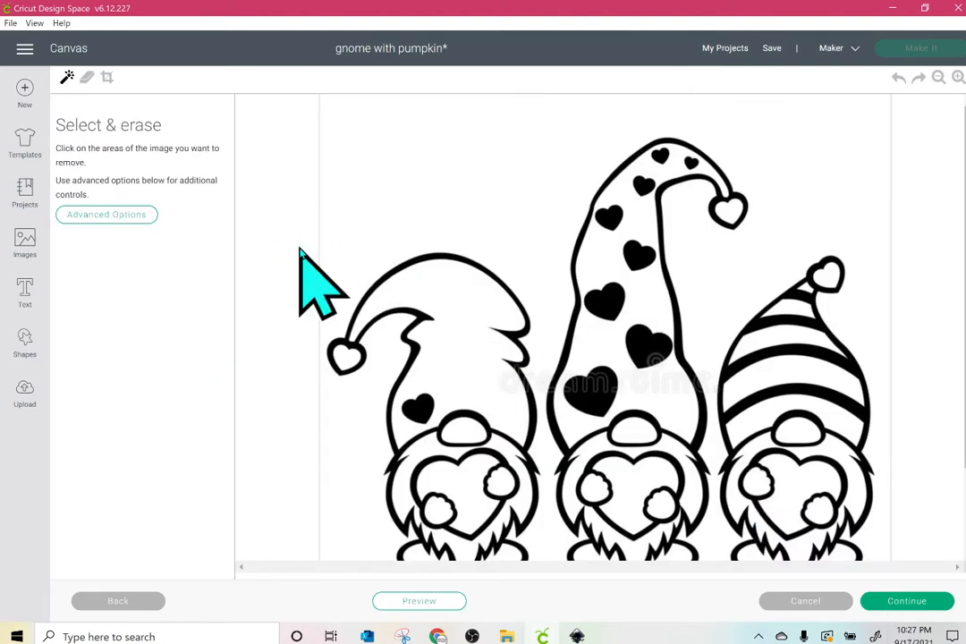
# Reduce the image to 2 colors, set color tolerance to 60, and remove the background and the leftmost gnome's fill areas
pyautogui.click(147, 216)
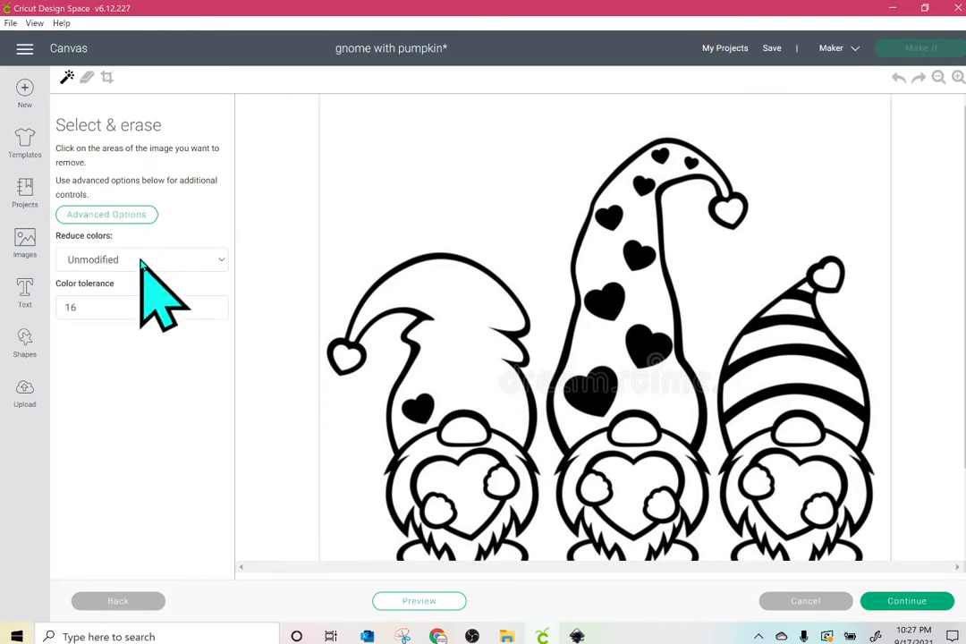
pyautogui.click(141, 260)
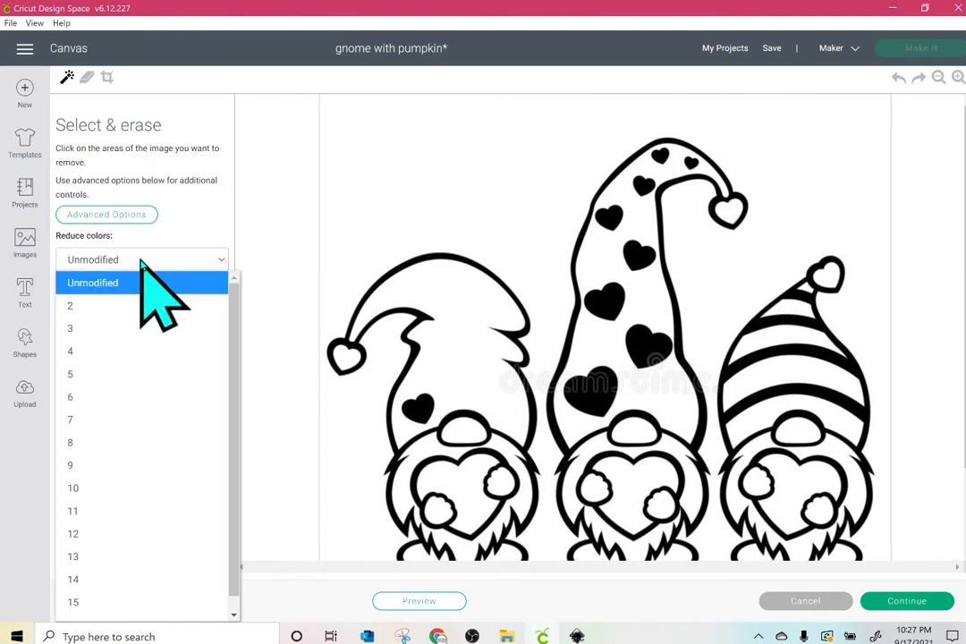
pyautogui.click(126, 306)
pyautogui.moveTo(110, 302); pyautogui.dragTo(7, 317)
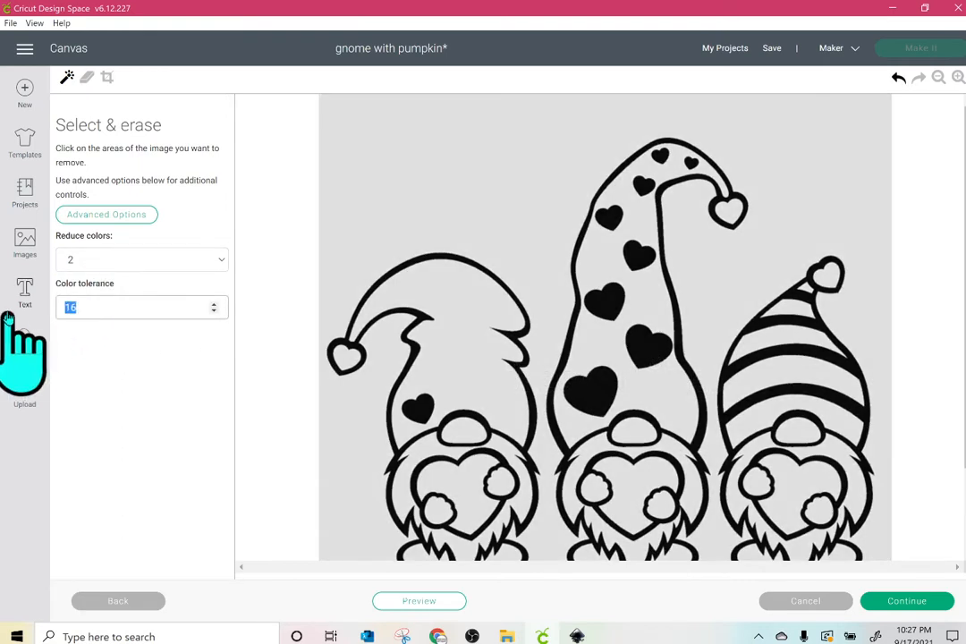
pyautogui.click(409, 161)
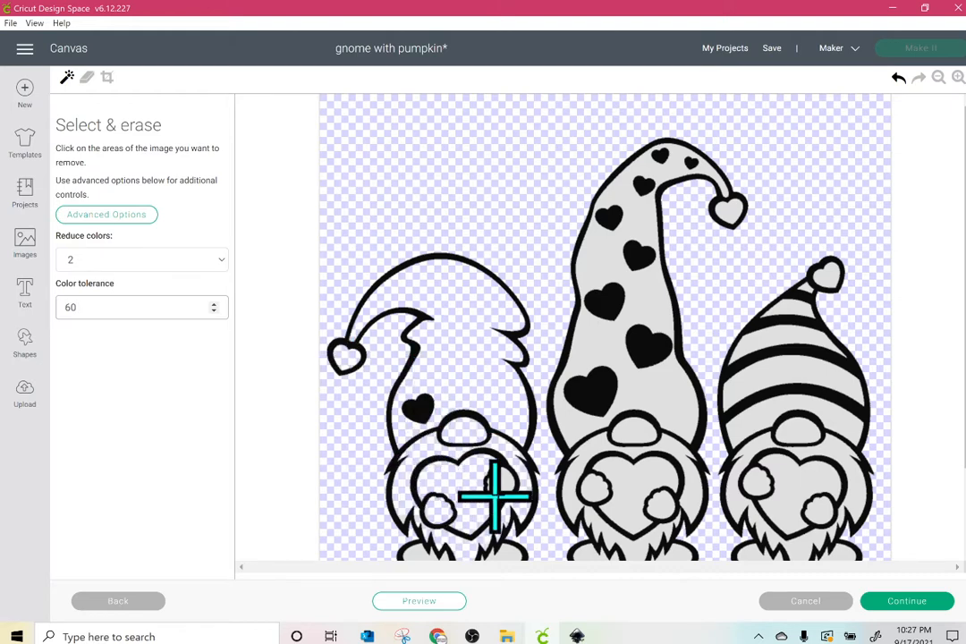
pyautogui.moveTo(965, 380); pyautogui.dragTo(733, 371)
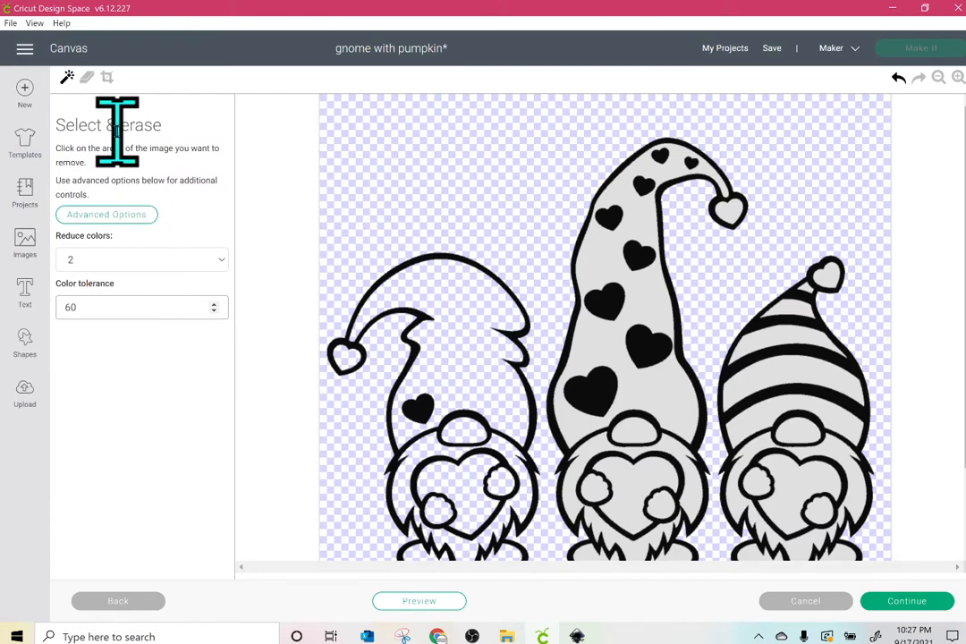
# Enlarge the eraser slightly and erase the leftmost gnome's hat heart, hat-tip heart and the heart between its hands
pyautogui.click(91, 90)
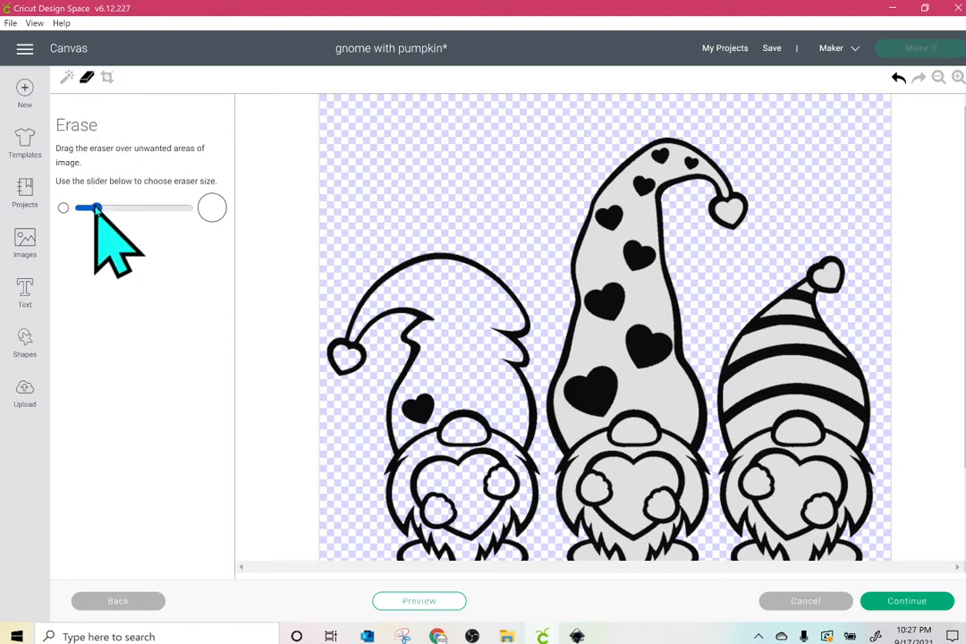
pyautogui.moveTo(94, 209); pyautogui.dragTo(106, 209)
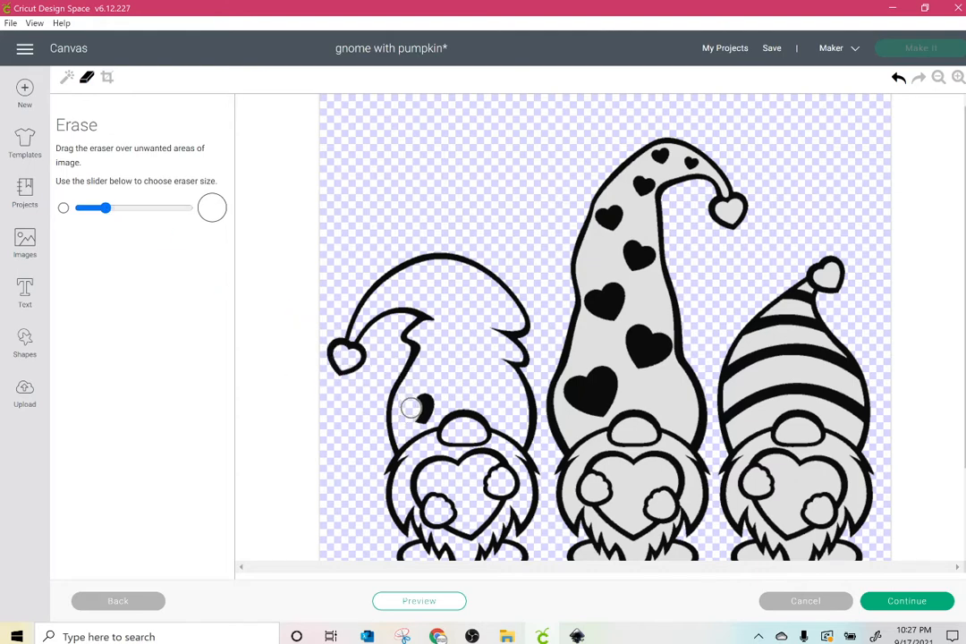
pyautogui.moveTo(410, 409); pyautogui.dragTo(425, 398)
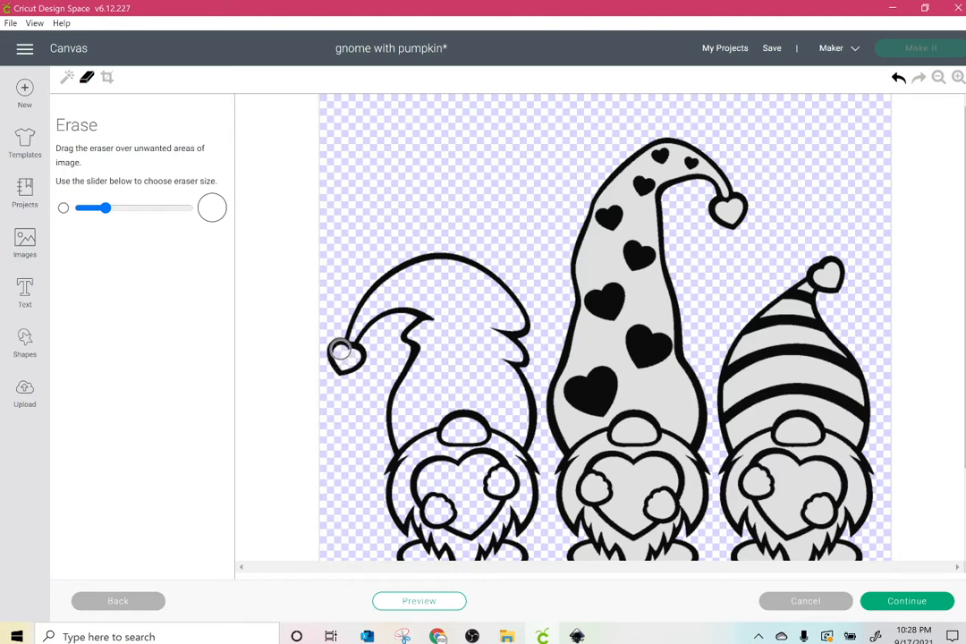
pyautogui.moveTo(335, 347)
pyautogui.mouseDown()
pyautogui.moveTo(345, 375)
pyautogui.moveTo(359, 368)
pyautogui.mouseUp()
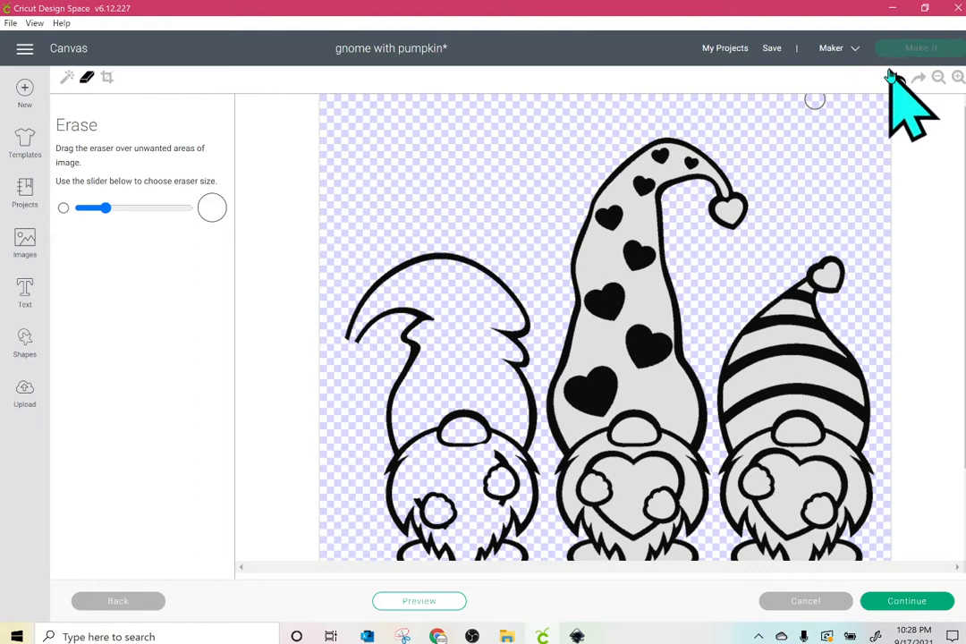
pyautogui.click(897, 79)
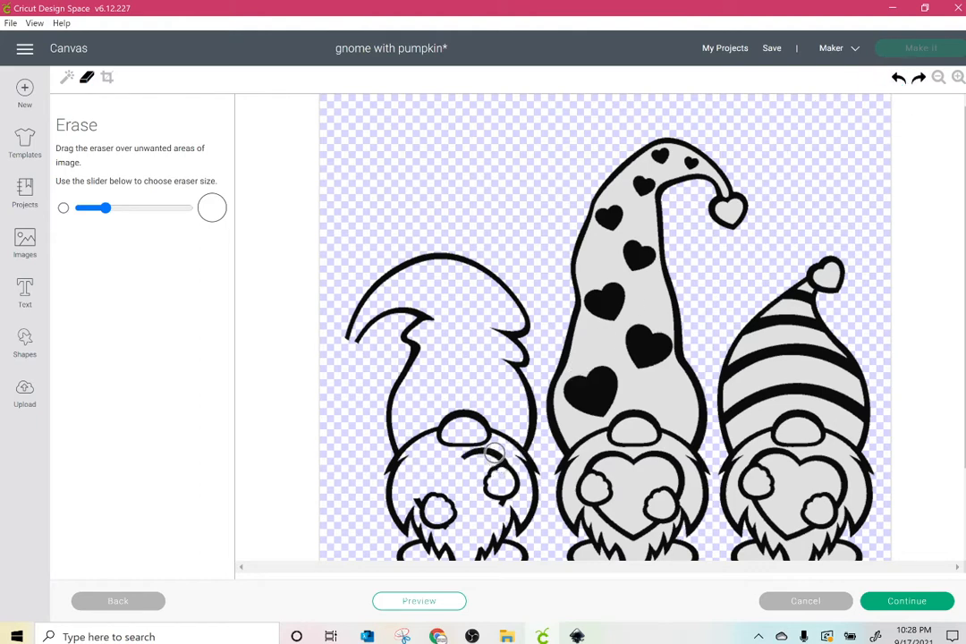
pyautogui.moveTo(468, 453); pyautogui.dragTo(474, 456)
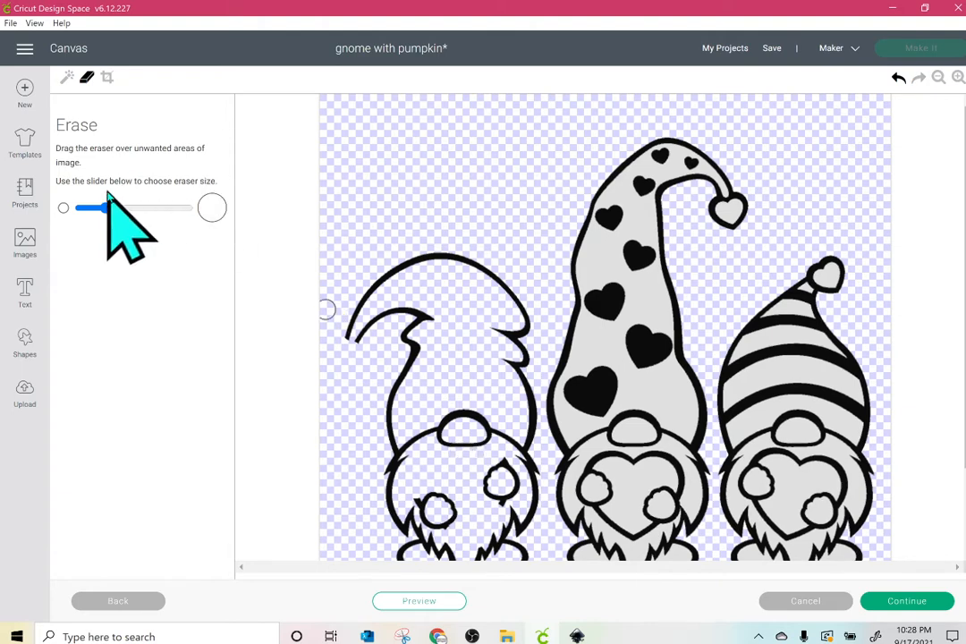
# Shrink the eraser and clean the leftover heart fragments from around both of the leftmost gnome's hands
pyautogui.moveTo(105, 208); pyautogui.dragTo(83, 207)
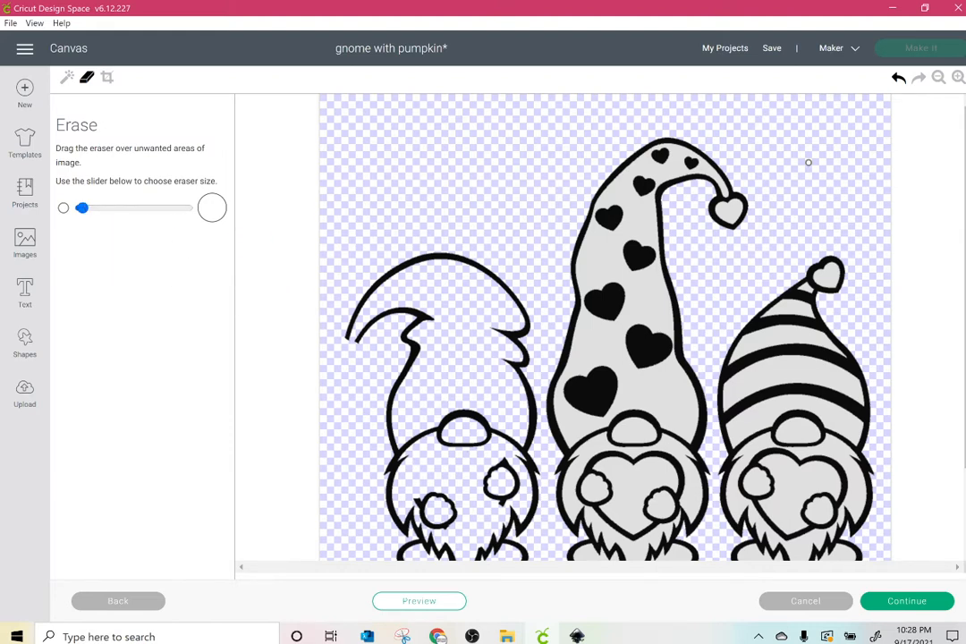
pyautogui.scroll(-2, 859, 160)
pyautogui.scroll(-1, 786, 250)
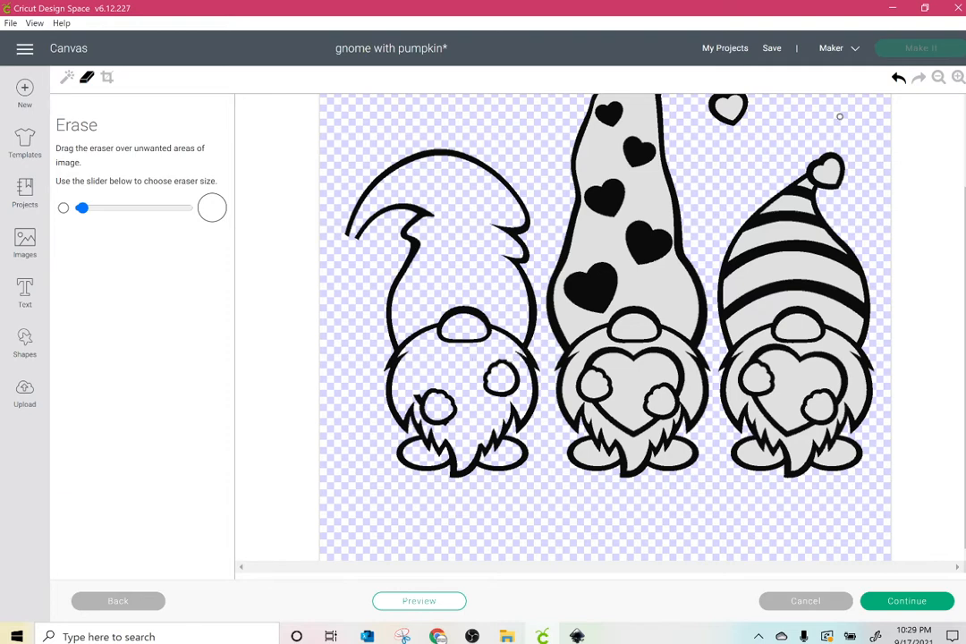
pyautogui.click(899, 78)
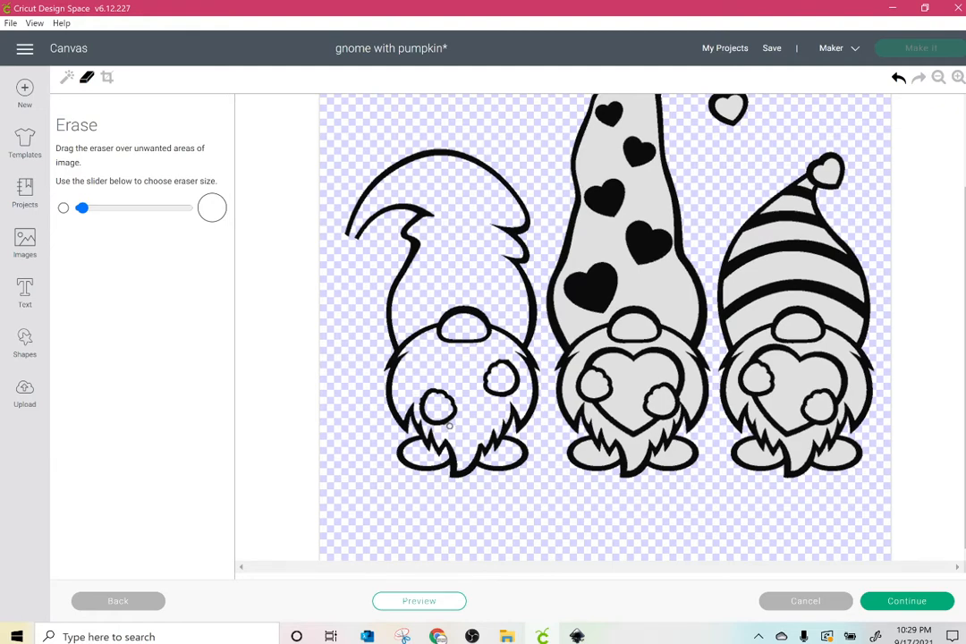
# Crop the image to keep only the leftmost gnome
pyautogui.click(106, 77)
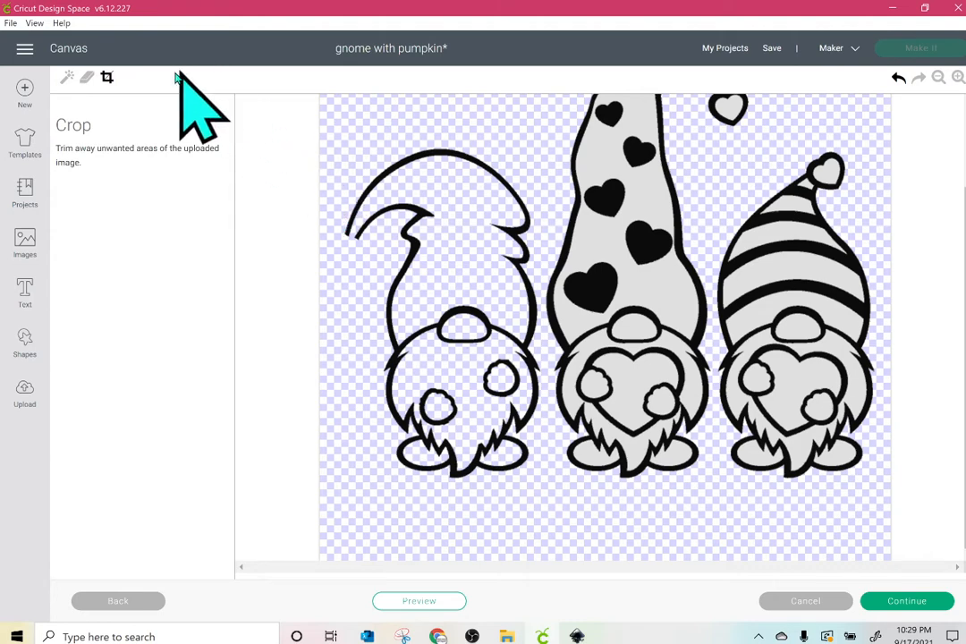
pyautogui.moveTo(320, 115); pyautogui.dragTo(366, 259)
pyautogui.moveTo(429, 339); pyautogui.dragTo(543, 503)
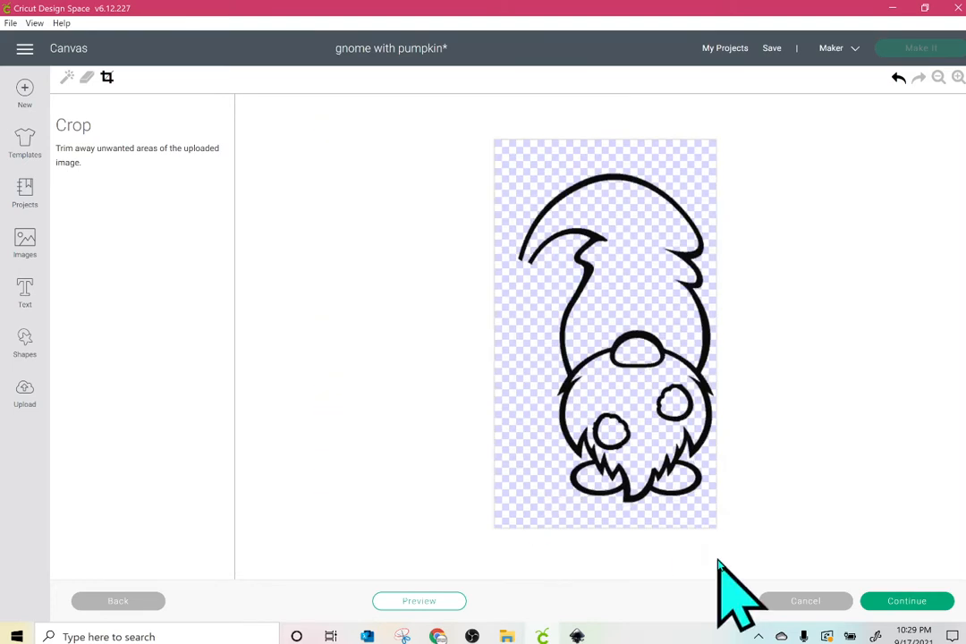
# Continue with the cropped gnome and upload it as a Cut Image
pyautogui.click(895, 609)
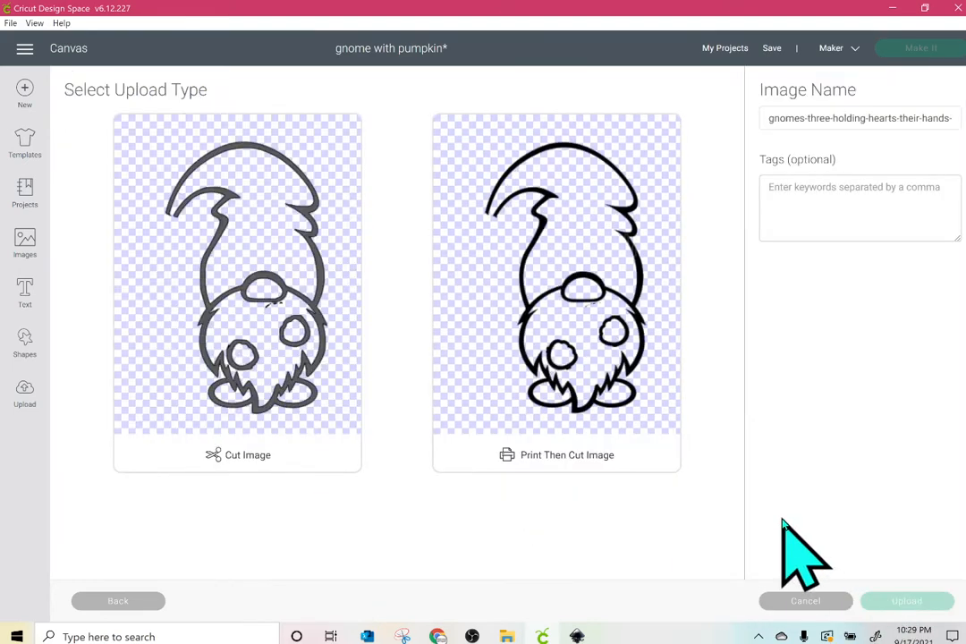
pyautogui.click(288, 329)
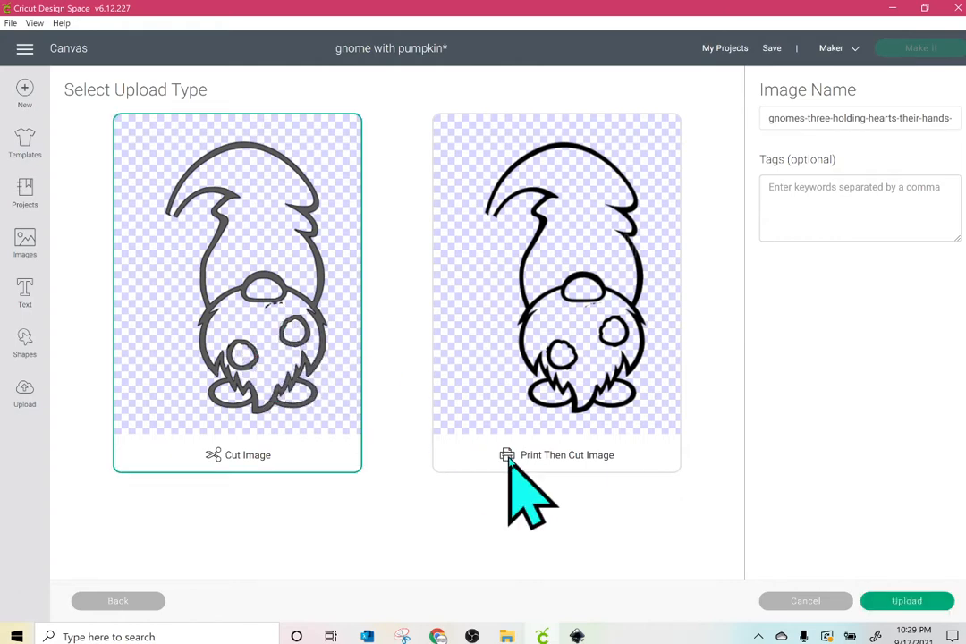
pyautogui.click(902, 603)
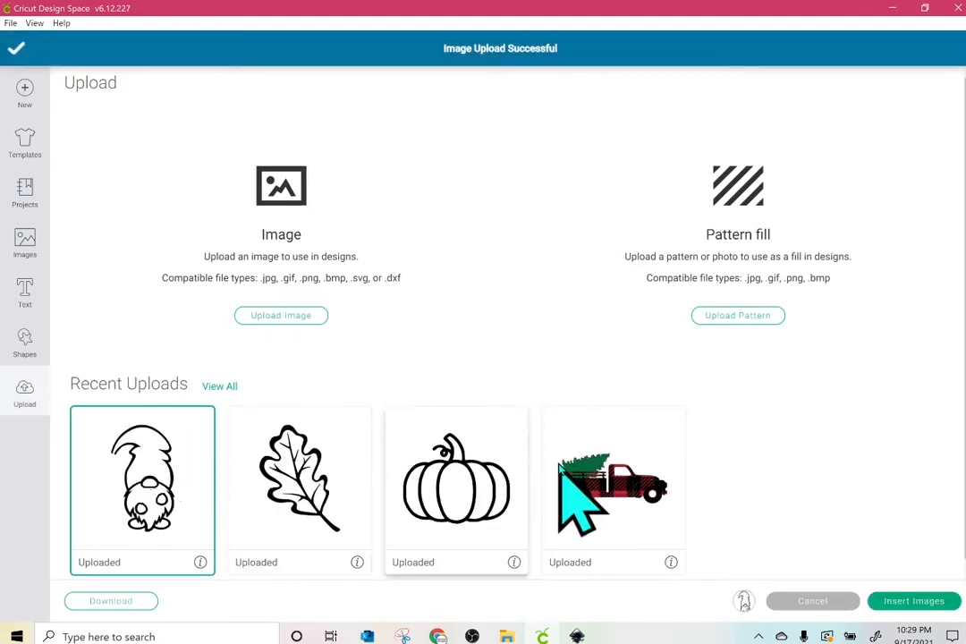
# Insert the uploaded gnome on the canvas and enlarge it to about 7.23 by 12.19 inches
pyautogui.click(900, 601)
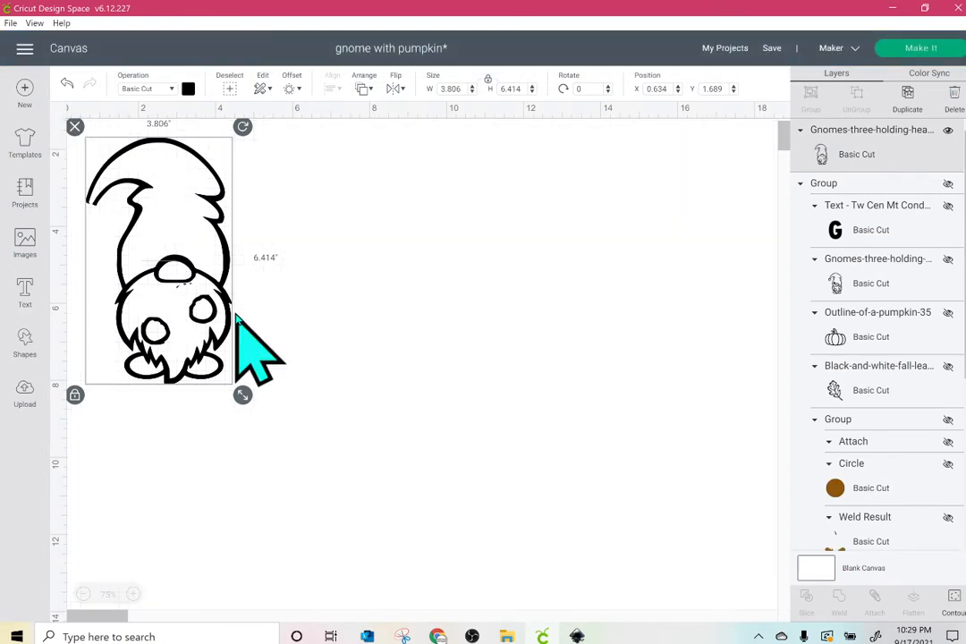
pyautogui.moveTo(242, 394); pyautogui.dragTo(374, 514)
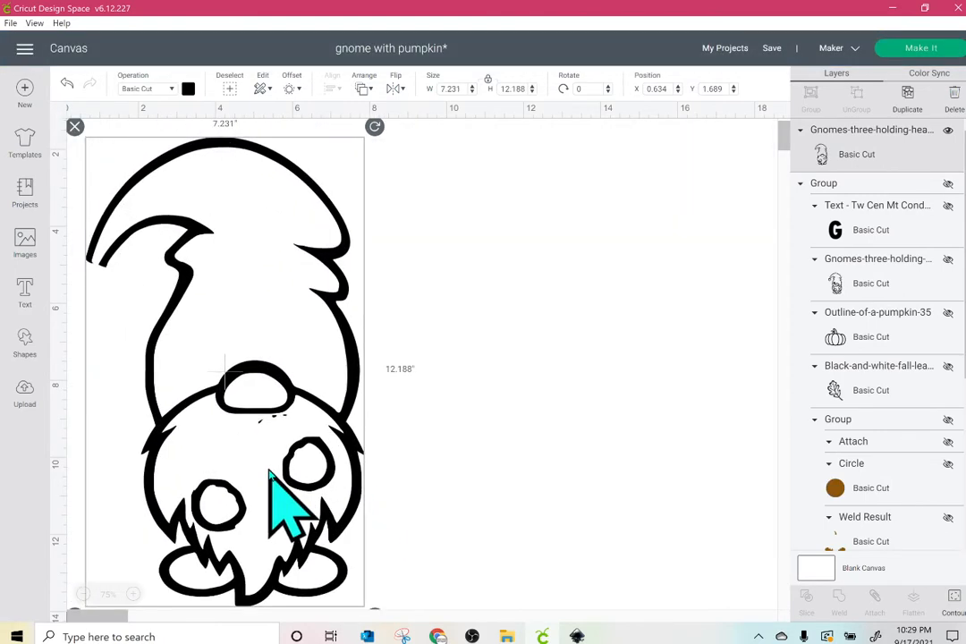
# Add a circle about 0.96 inches wide and place it over the stray specks just below the gnome's nose
pyautogui.click(27, 342)
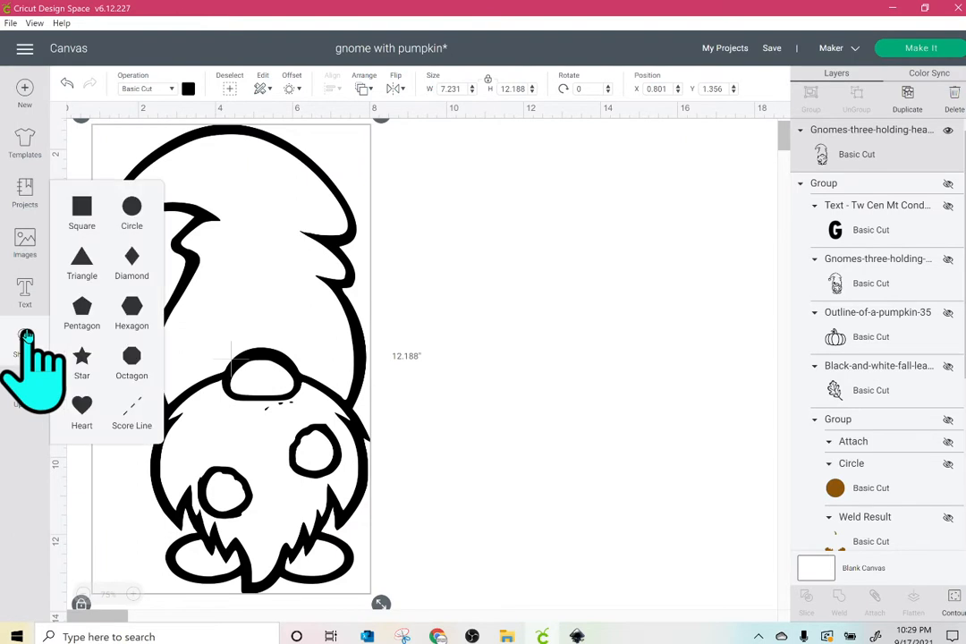
pyautogui.click(132, 206)
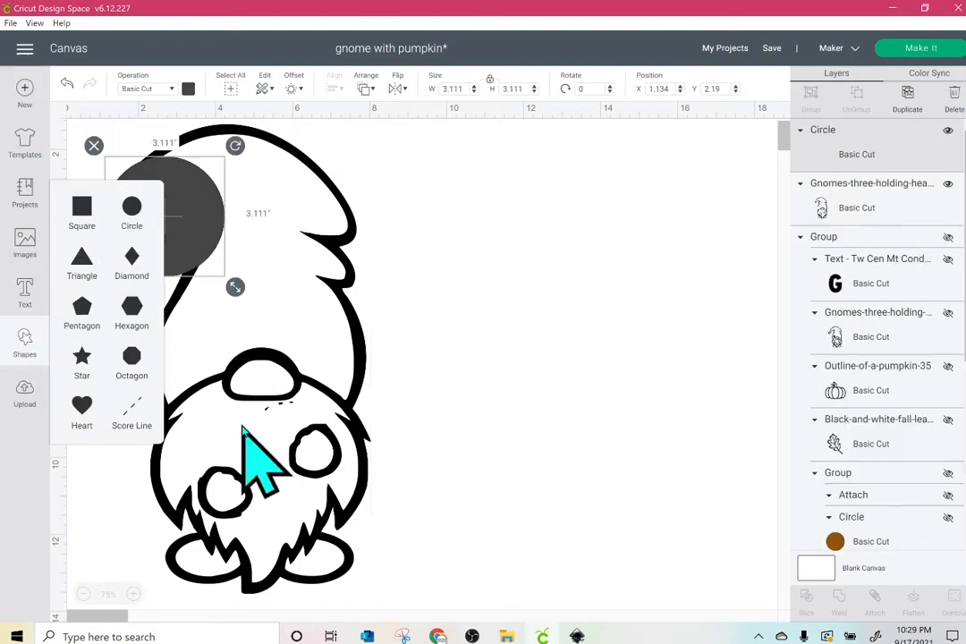
pyautogui.moveTo(213, 332); pyautogui.dragTo(295, 436)
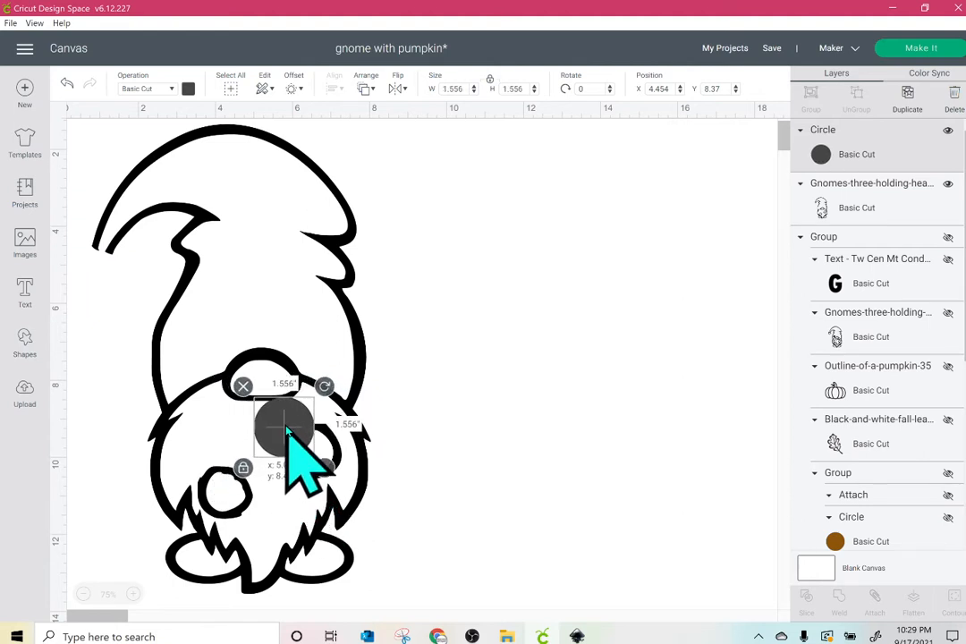
pyautogui.moveTo(329, 473); pyautogui.dragTo(287, 410)
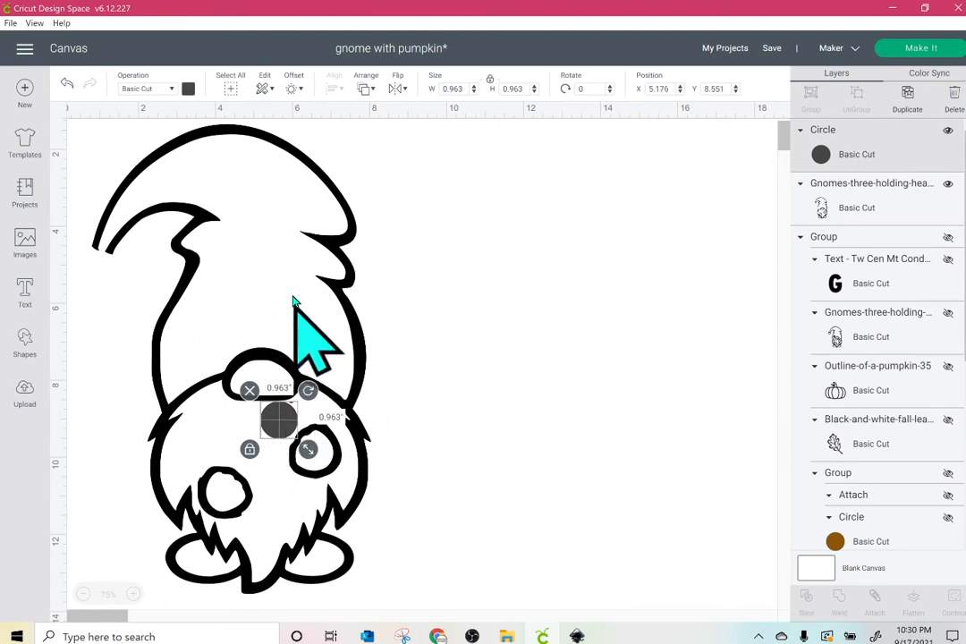
# Slice the circle out of the gnome and delete the leftover circle and speck pieces
pyautogui.keyDown('shift'); pyautogui.click(313, 335); pyautogui.keyUp('shift')
pyautogui.click(561, 514)
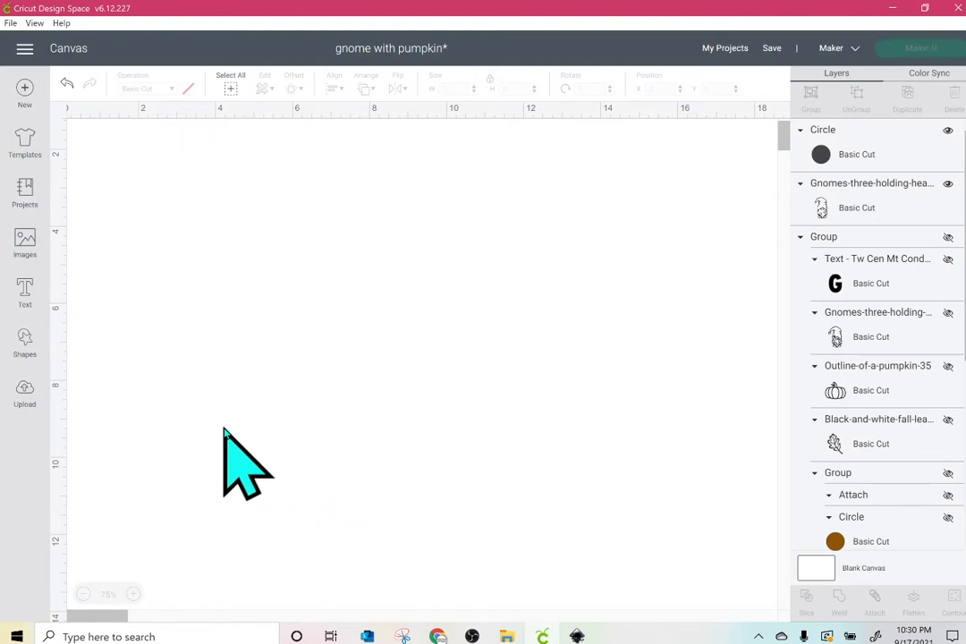
pyautogui.moveTo(243, 272); pyautogui.dragTo(497, 277)
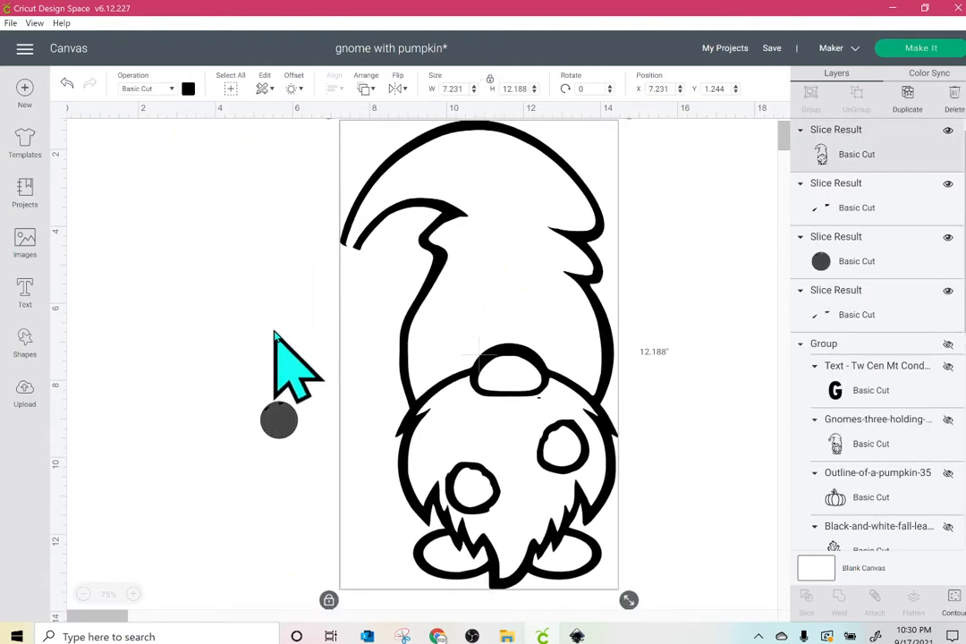
pyautogui.click(277, 376)
pyautogui.click(274, 468)
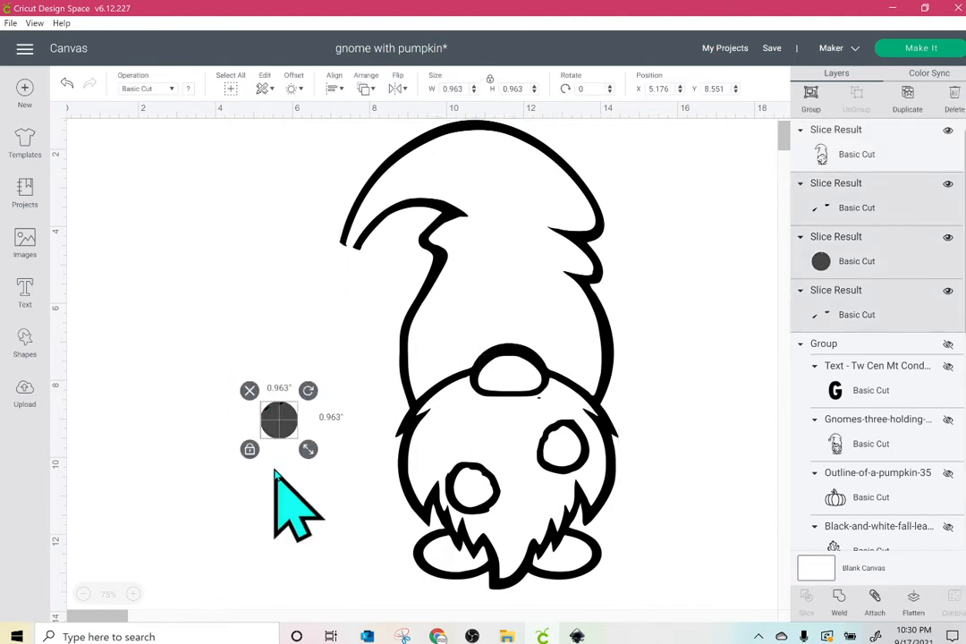
pyautogui.click(250, 392)
# Move the cleaned gnome back to its original place and inspect its contours without hiding any
pyautogui.moveTo(509, 435); pyautogui.dragTo(291, 380)
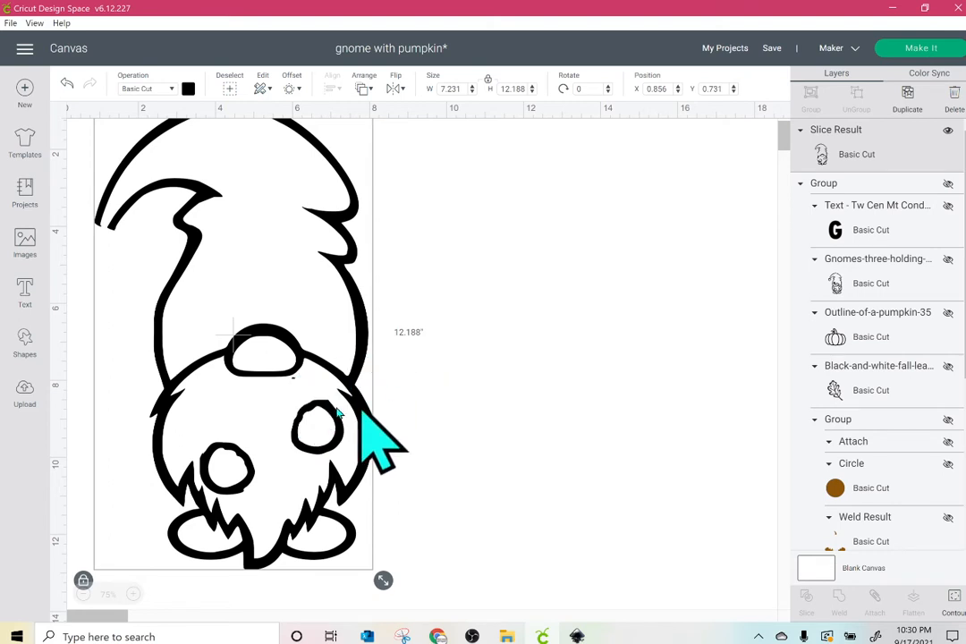
pyautogui.moveTo(299, 419); pyautogui.dragTo(299, 430)
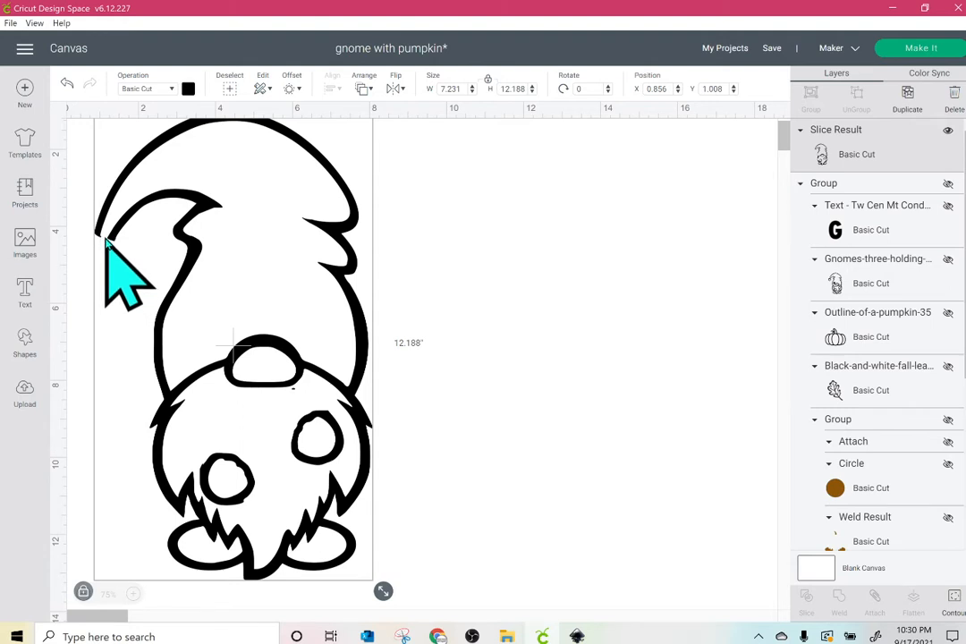
pyautogui.click(955, 612)
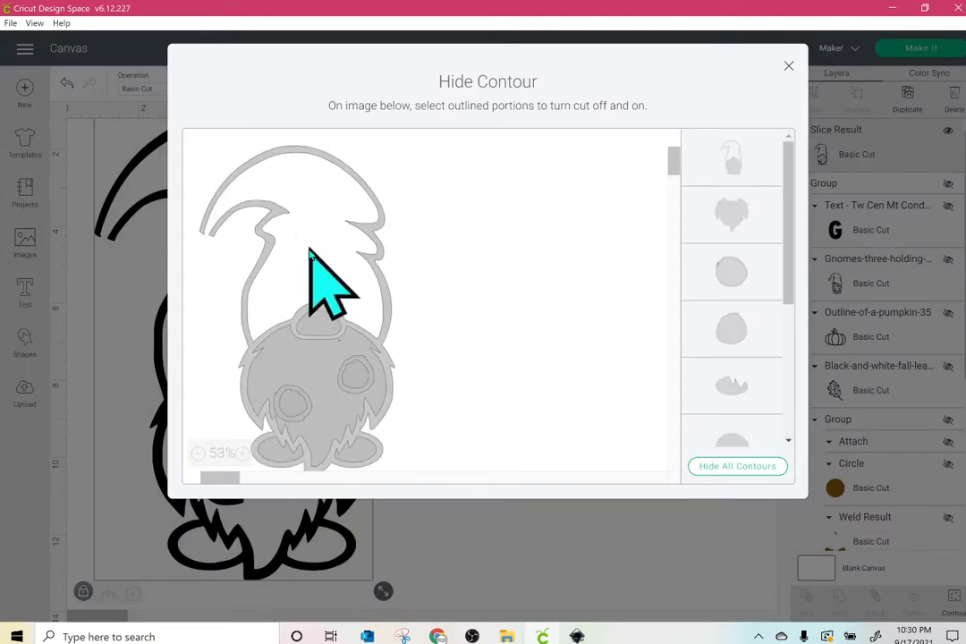
pyautogui.click(788, 66)
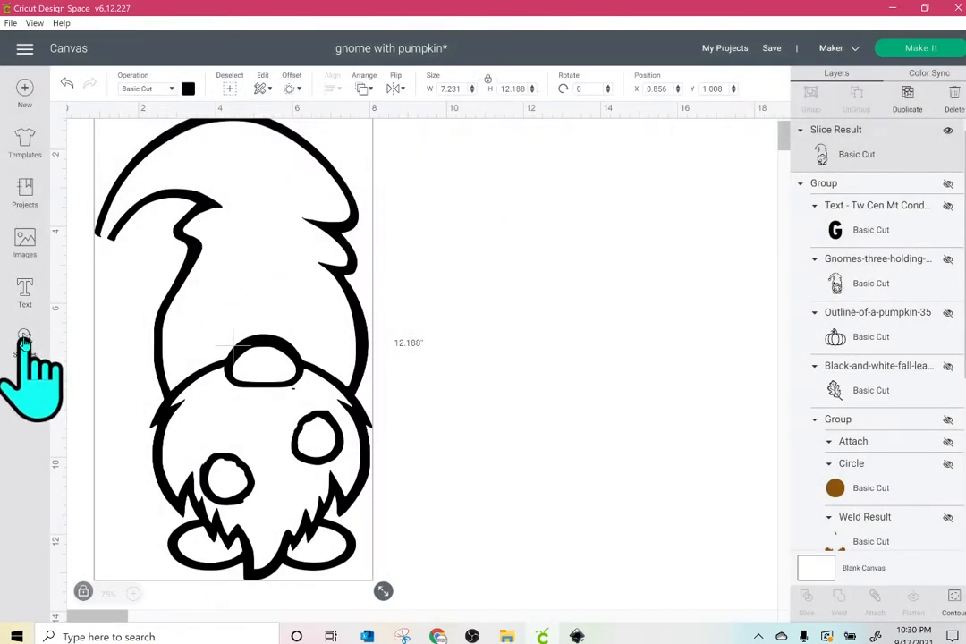
# Add a circle about 0.74 inches wide by the open tip of the hat and move the gnome clear of it
pyautogui.click(24, 338)
pyautogui.click(131, 206)
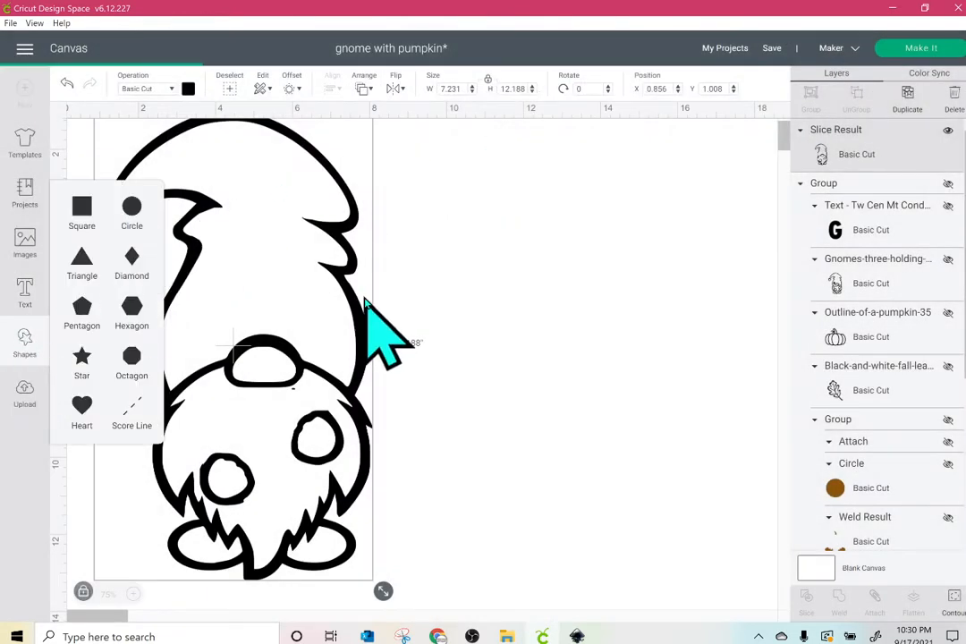
pyautogui.moveTo(244, 261); pyautogui.dragTo(101, 270)
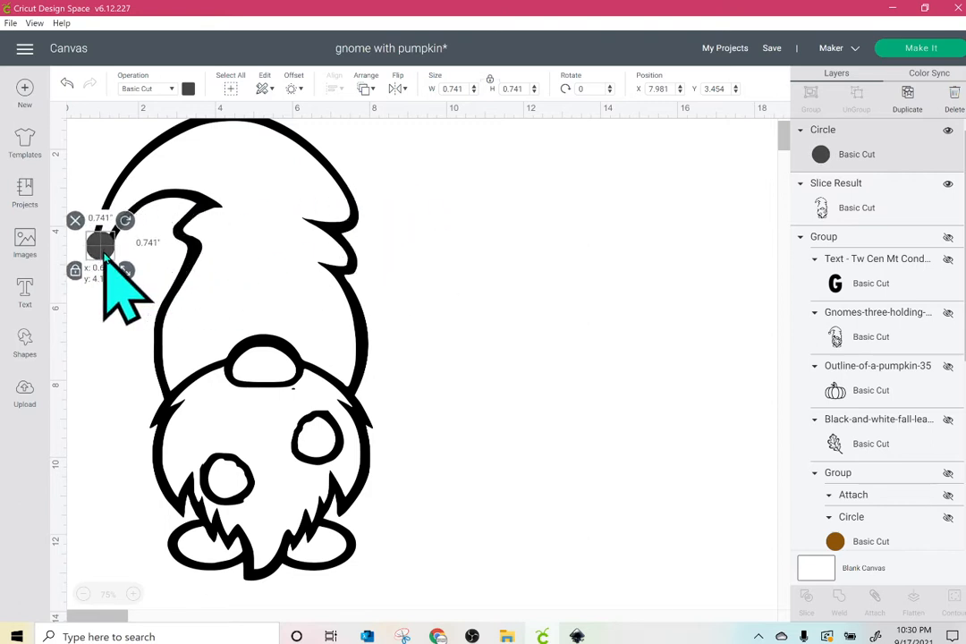
pyautogui.click(107, 327)
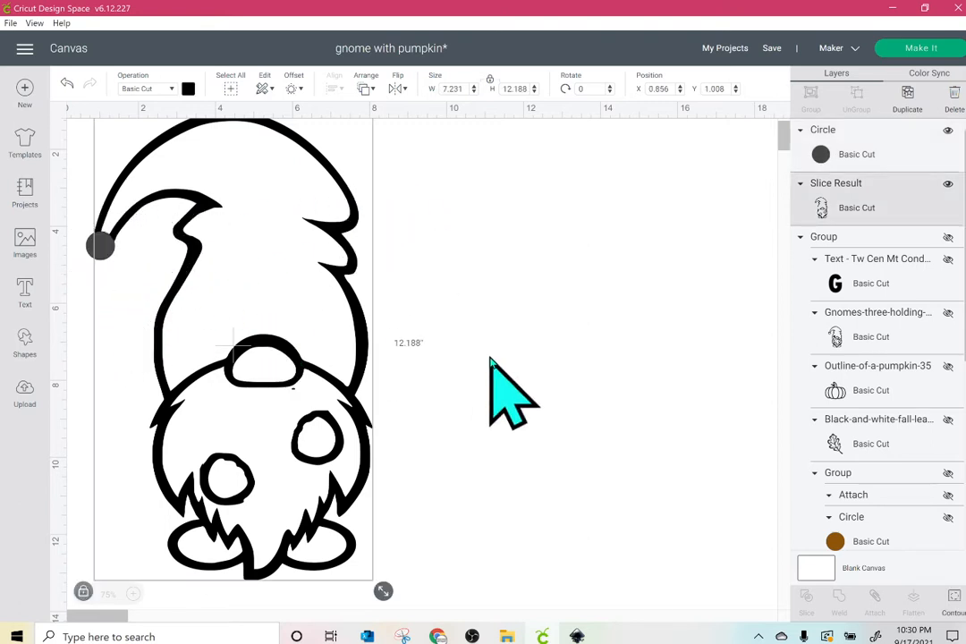
pyautogui.click(414, 304)
pyautogui.moveTo(333, 393); pyautogui.dragTo(360, 386)
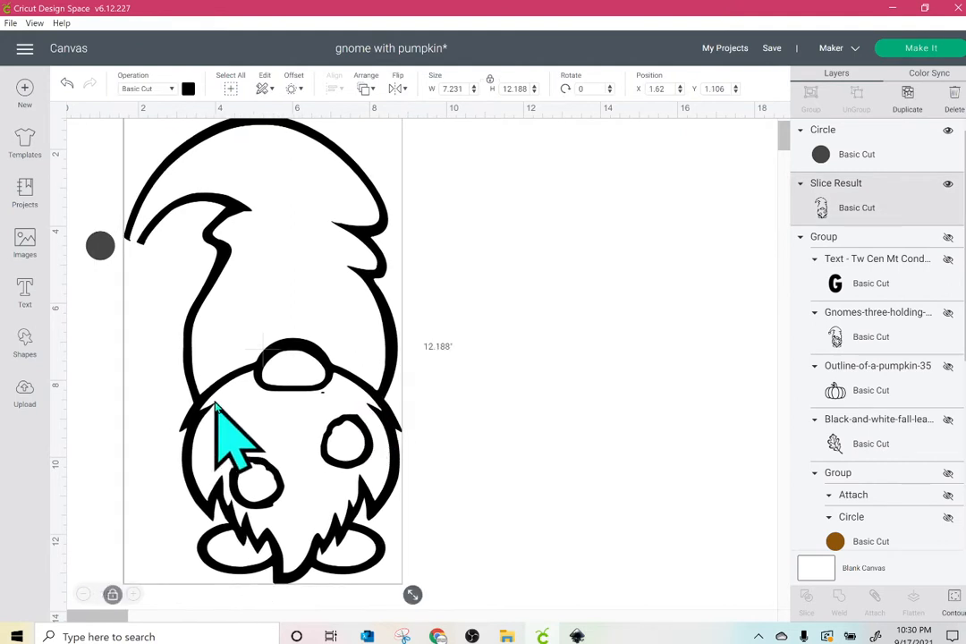
# Insert the recently uploaded oak leaf and pumpkin, and place them one above the other beside the gnome
pyautogui.click(25, 393)
pyautogui.click(291, 504)
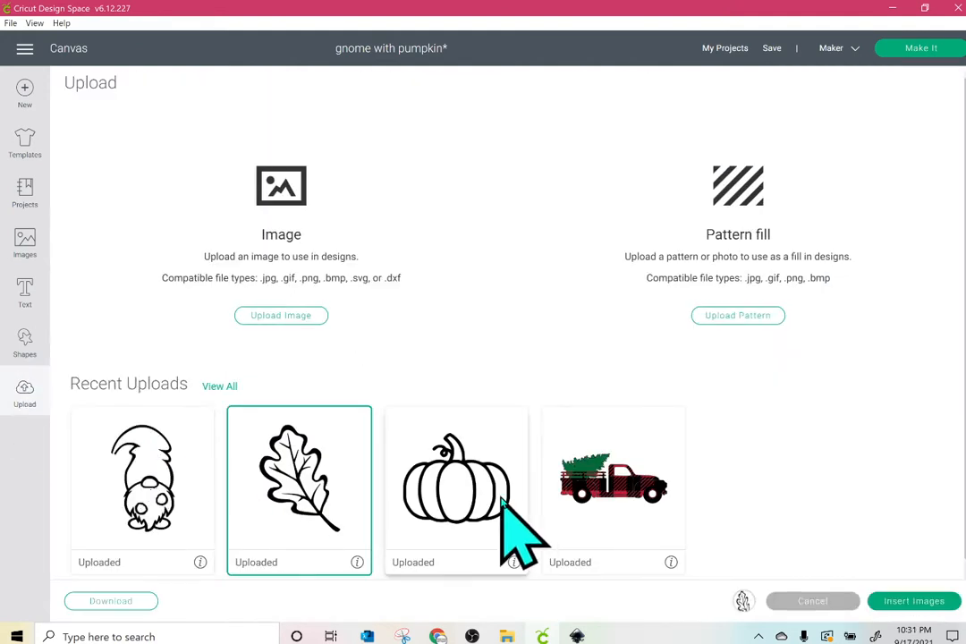
pyautogui.click(913, 606)
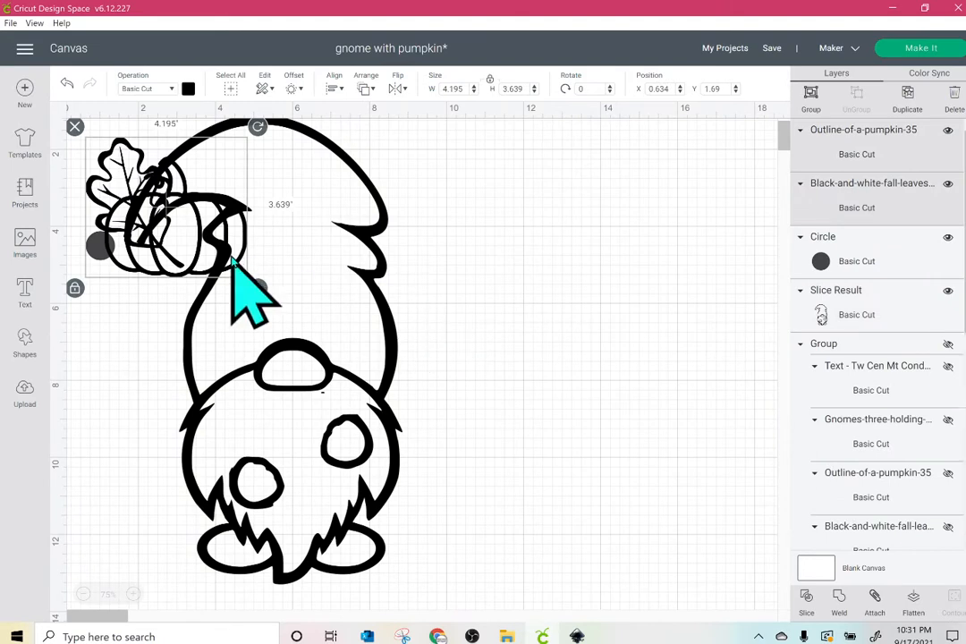
pyautogui.moveTo(117, 183); pyautogui.dragTo(550, 211)
pyautogui.click(573, 387)
pyautogui.moveTo(646, 276); pyautogui.dragTo(639, 418)
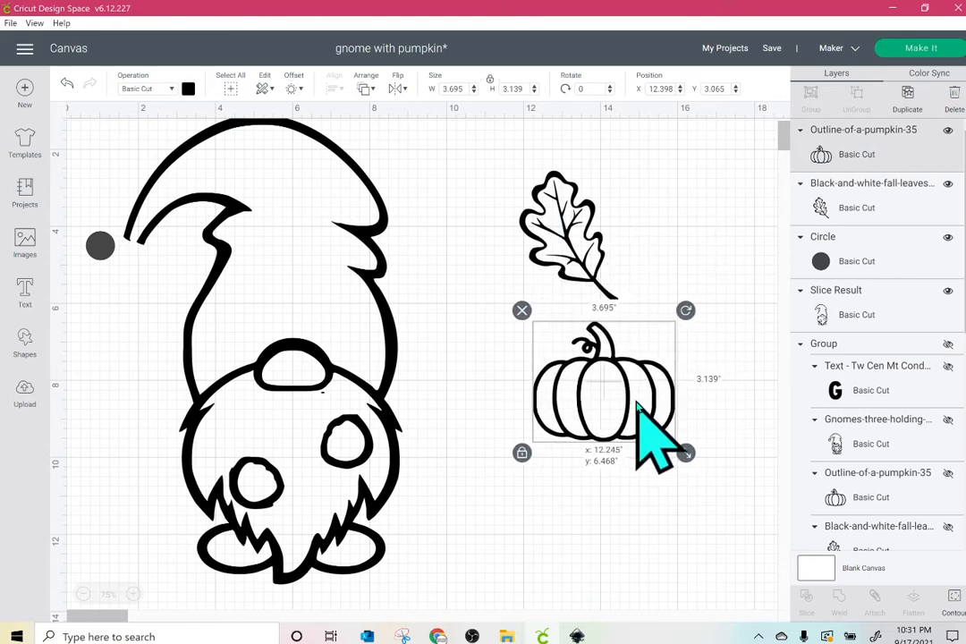
pyautogui.click(480, 264)
# Shrink the pumpkin to about 1.93 by 1.64 inches, test it between the gnome's hands and set it aside
pyautogui.click(588, 389)
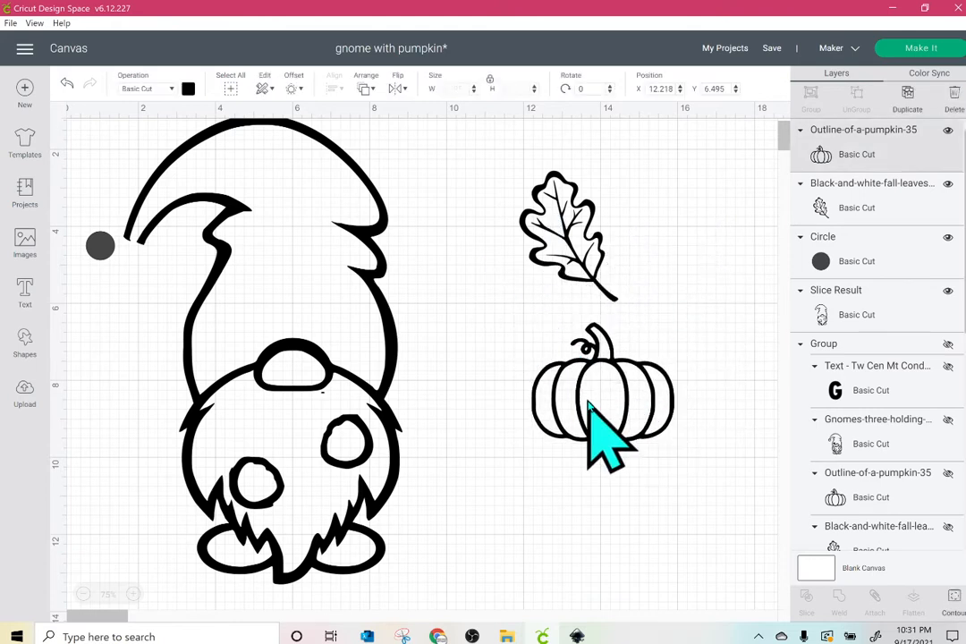
pyautogui.moveTo(684, 455); pyautogui.dragTo(310, 451)
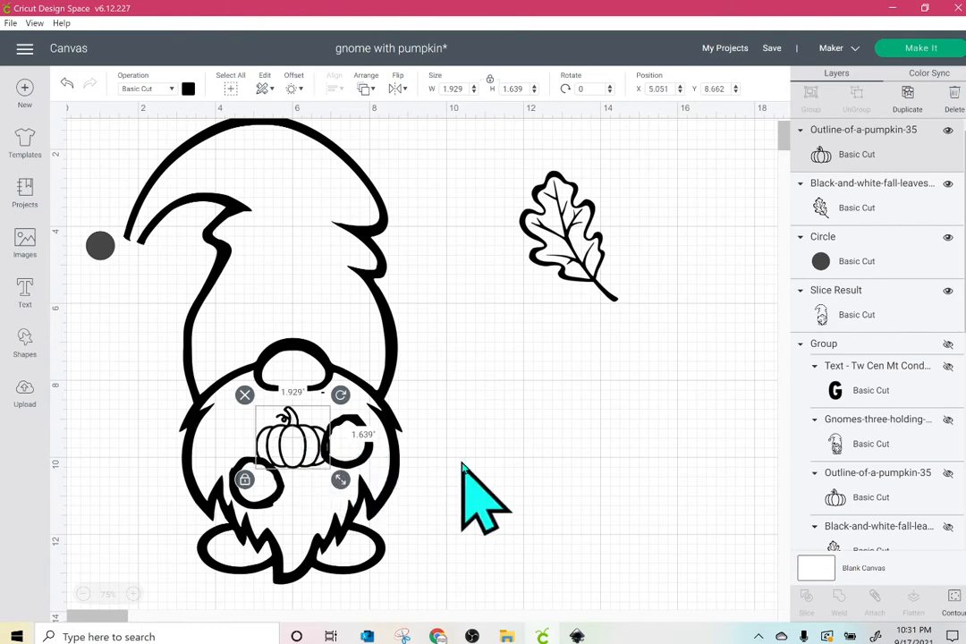
pyautogui.click(463, 467)
pyautogui.moveTo(304, 452); pyautogui.dragTo(638, 443)
# Shrink the leaf to about 1.06 by 1.41 inches, rotate it to about 250 degrees and park it beside the gnome
pyautogui.moveTo(575, 255); pyautogui.dragTo(282, 356)
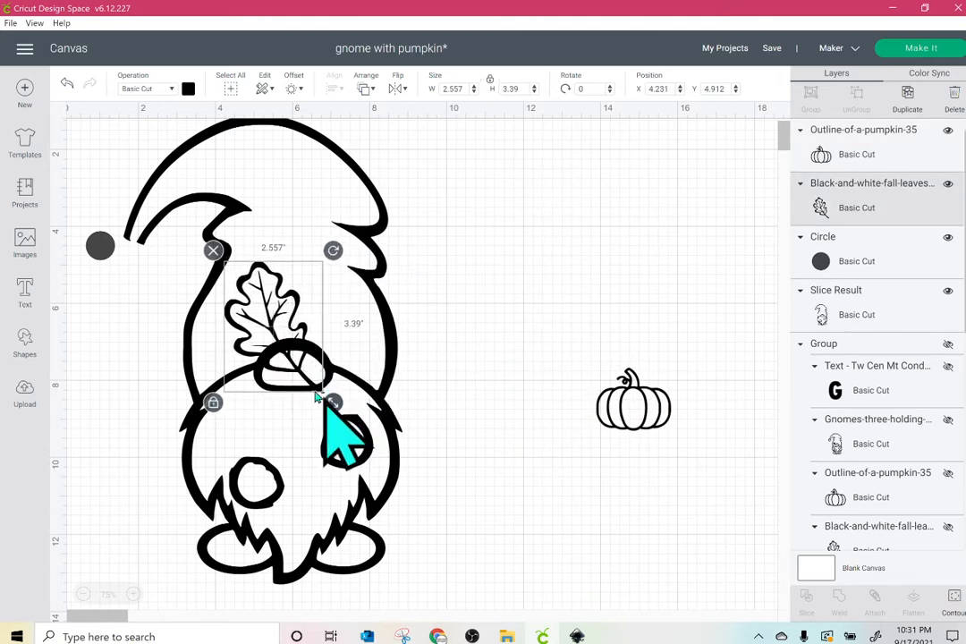
pyautogui.moveTo(316, 397); pyautogui.dragTo(226, 340)
pyautogui.moveTo(257, 291); pyautogui.dragTo(221, 351)
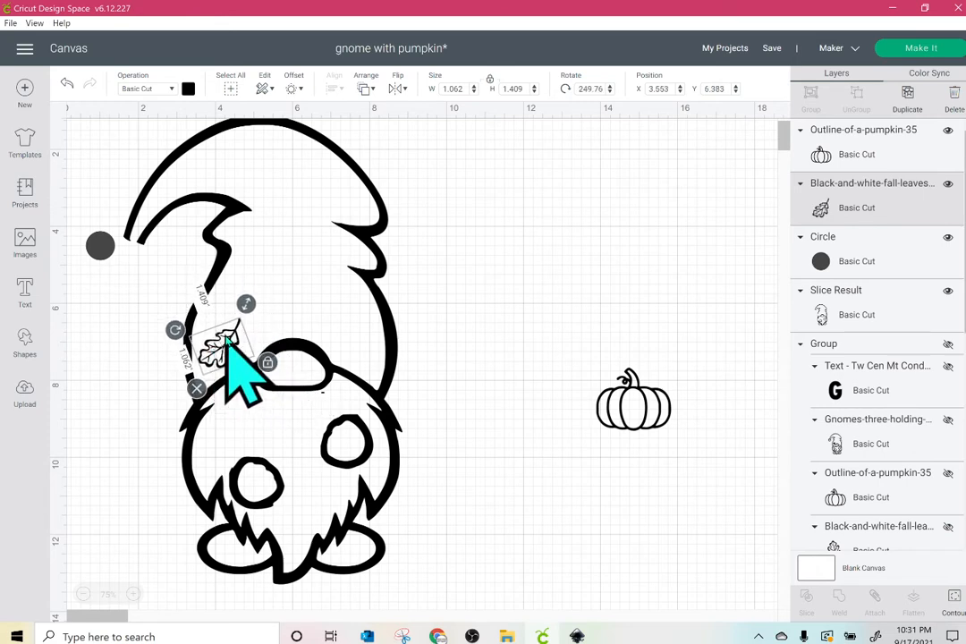
pyautogui.moveTo(236, 347); pyautogui.dragTo(626, 261)
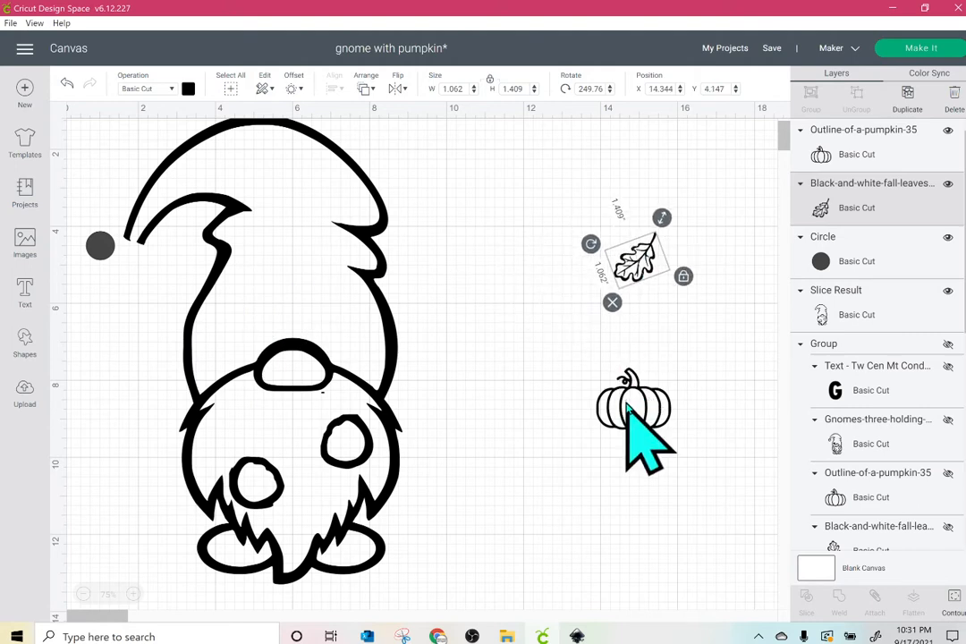
# Place the pumpkin between the gnome's hands and enlarge it to about 2.04 by 1.73 inches
pyautogui.moveTo(630, 416); pyautogui.dragTo(288, 442)
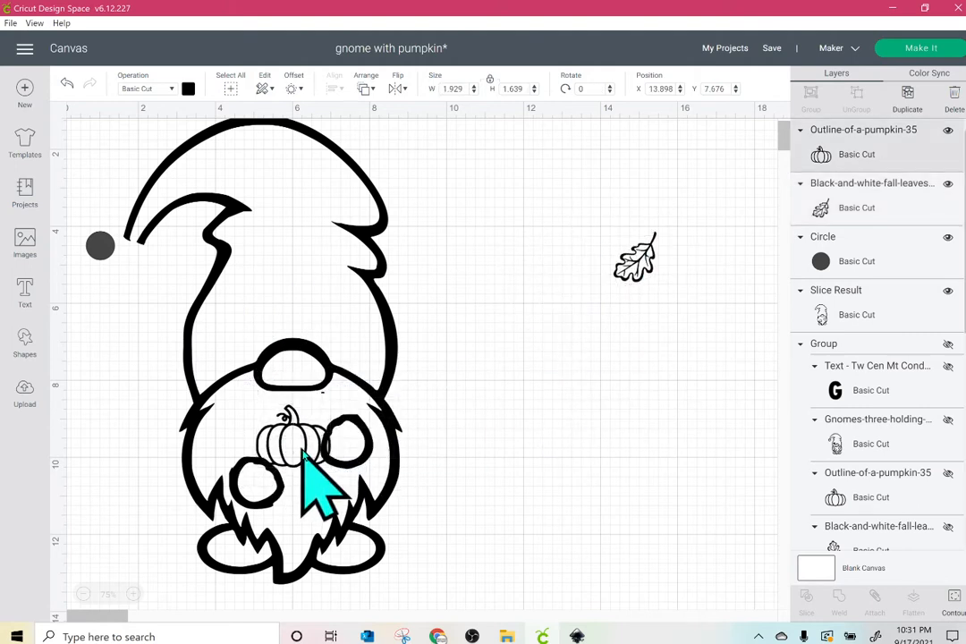
pyautogui.moveTo(343, 480); pyautogui.dragTo(305, 455)
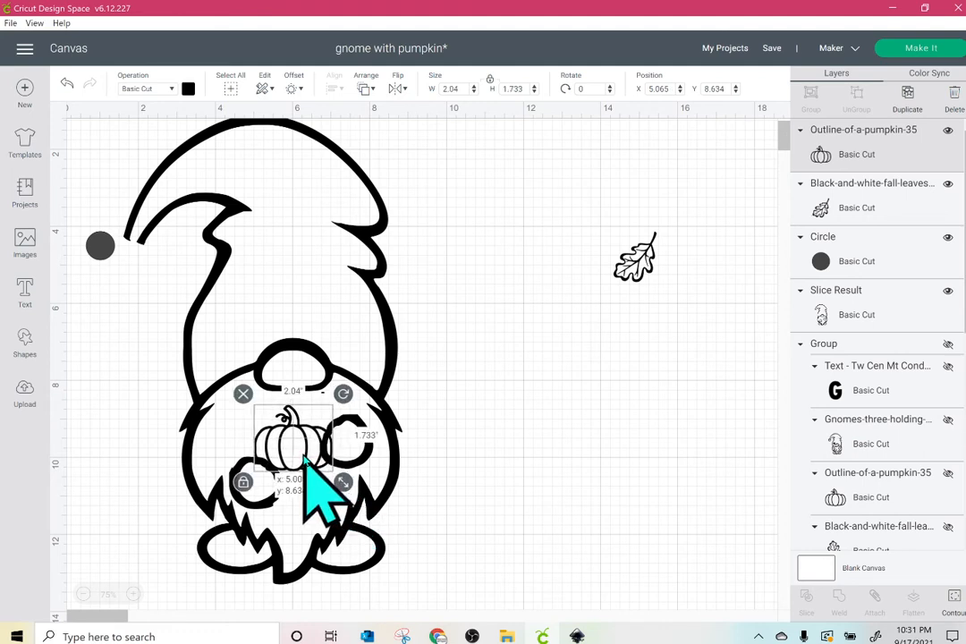
# Duplicate the pumpkin, color the copy yellow and move it beside the gnome
pyautogui.click(908, 99)
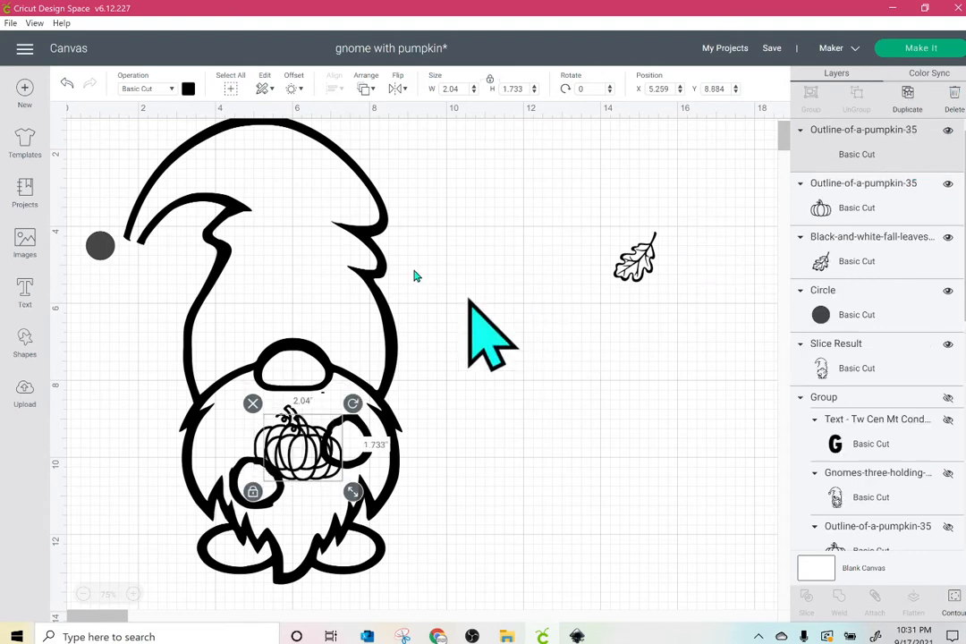
pyautogui.click(188, 88)
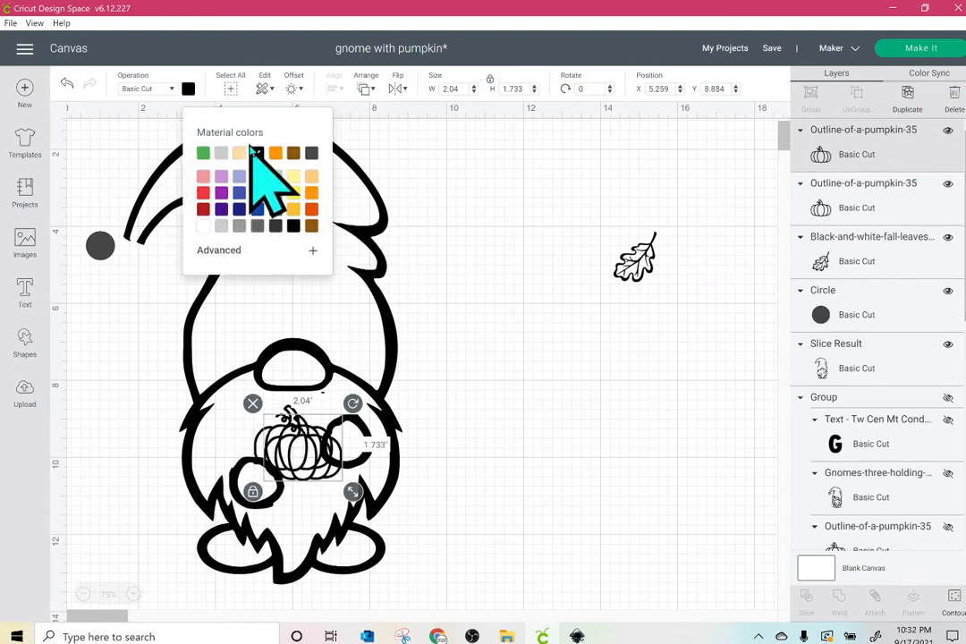
pyautogui.click(293, 193)
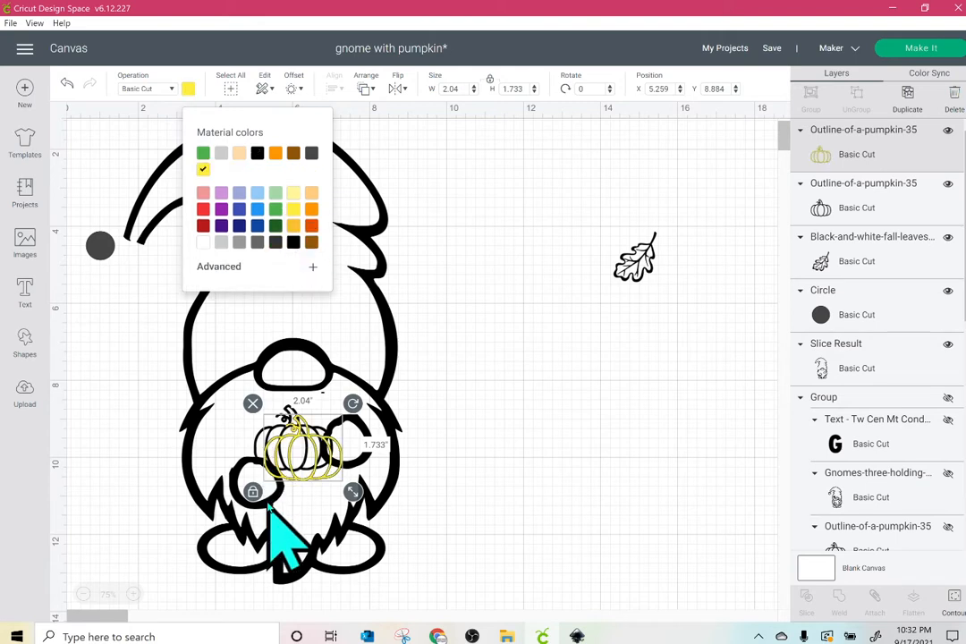
pyautogui.moveTo(301, 445); pyautogui.dragTo(497, 418)
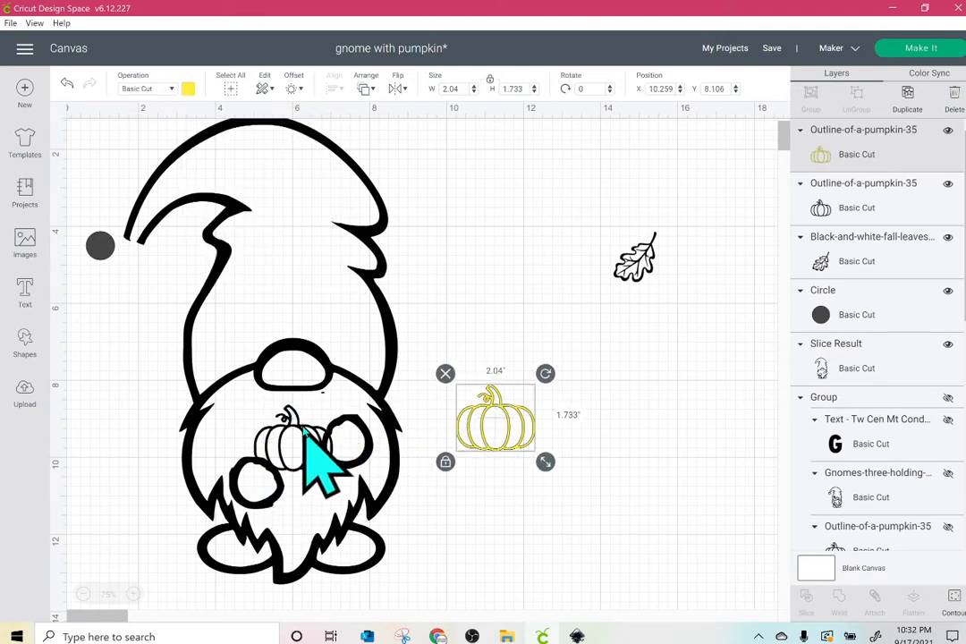
# Hide all contours of the black pumpkin between the hands to make it a solid silhouette
pyautogui.click(302, 438)
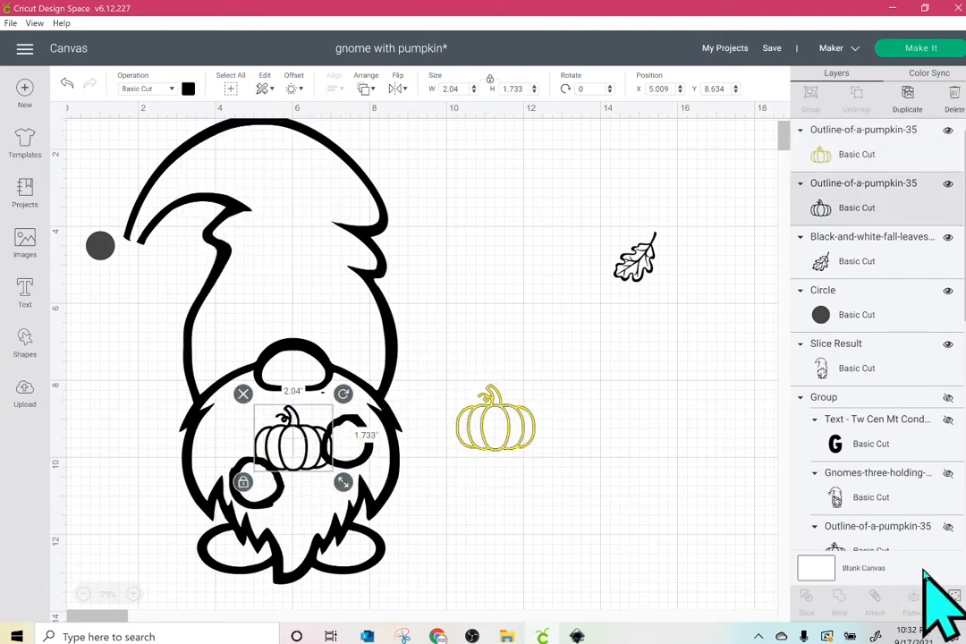
pyautogui.click(955, 601)
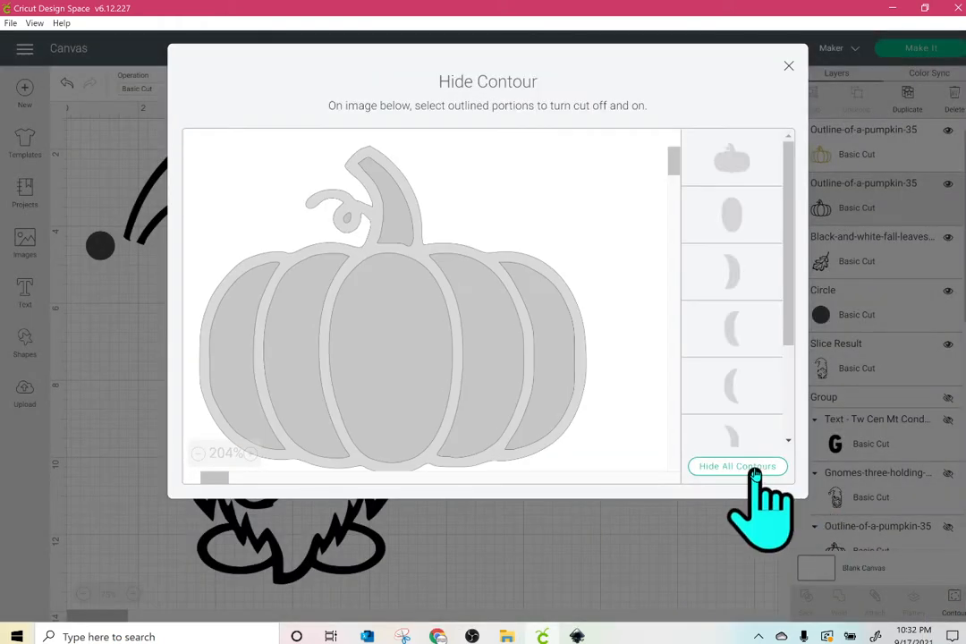
pyautogui.click(754, 468)
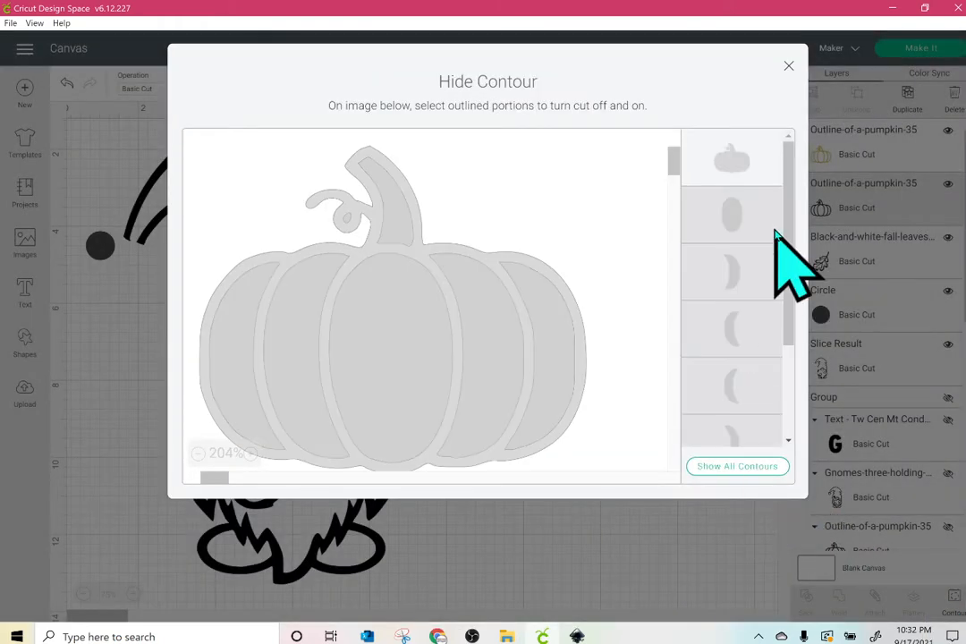
pyautogui.click(789, 69)
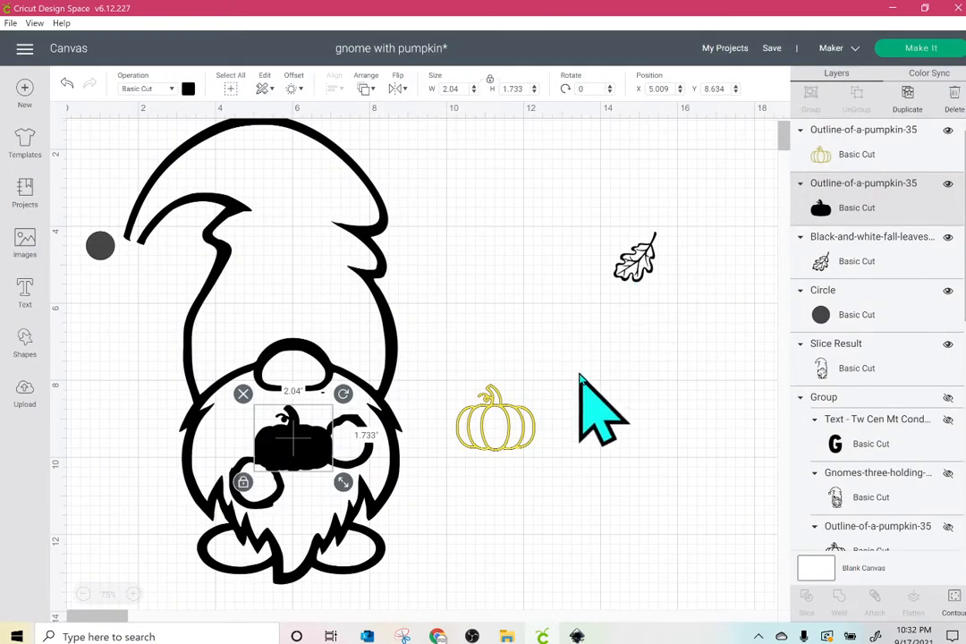
# Move the yellow pumpkin onto the black pumpkin silhouette and center the two on each other
pyautogui.moveTo(492, 438); pyautogui.dragTo(289, 462)
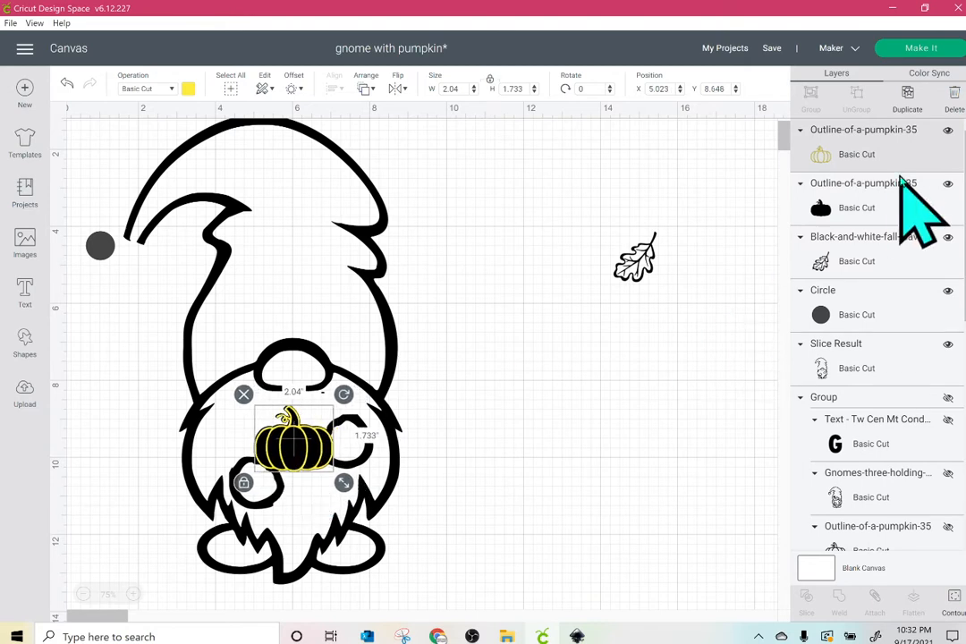
pyautogui.keyDown('shift'); pyautogui.click(856, 200); pyautogui.keyUp('shift')
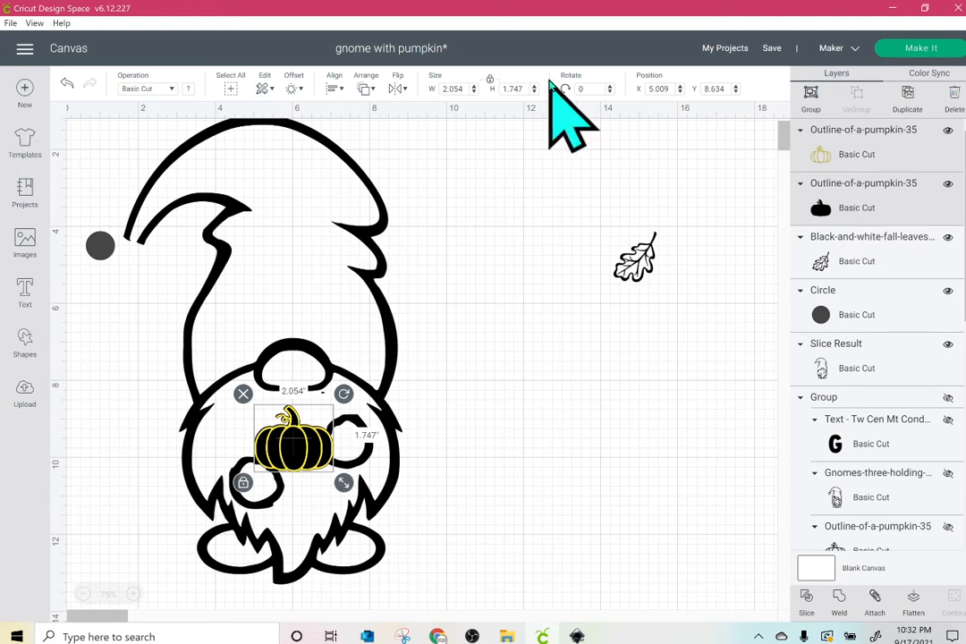
pyautogui.click(335, 86)
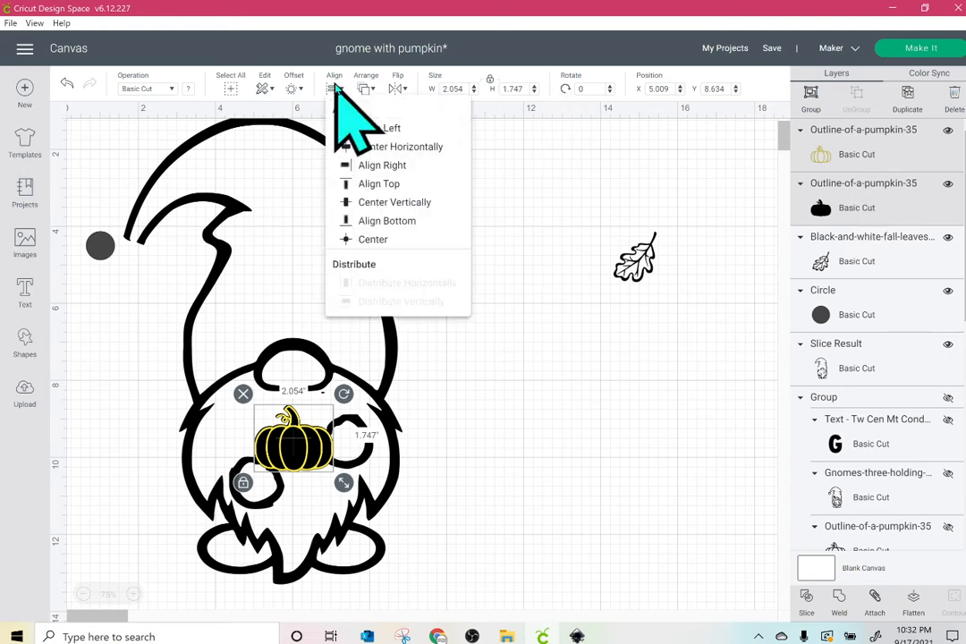
pyautogui.click(372, 239)
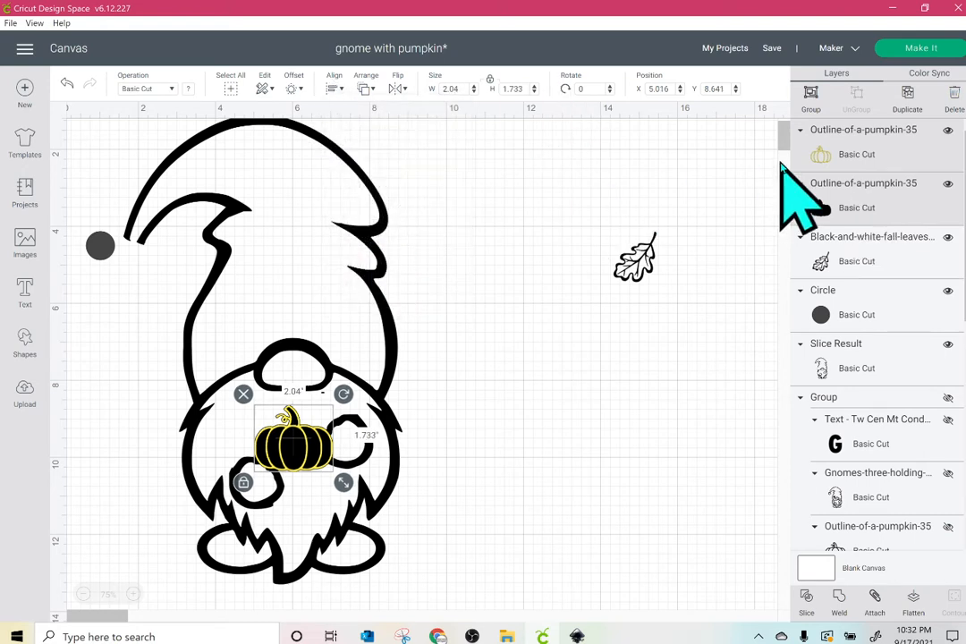
# Hide the yellow pumpkin and slice the gnome outline with the black pumpkin silhouette
pyautogui.click(948, 133)
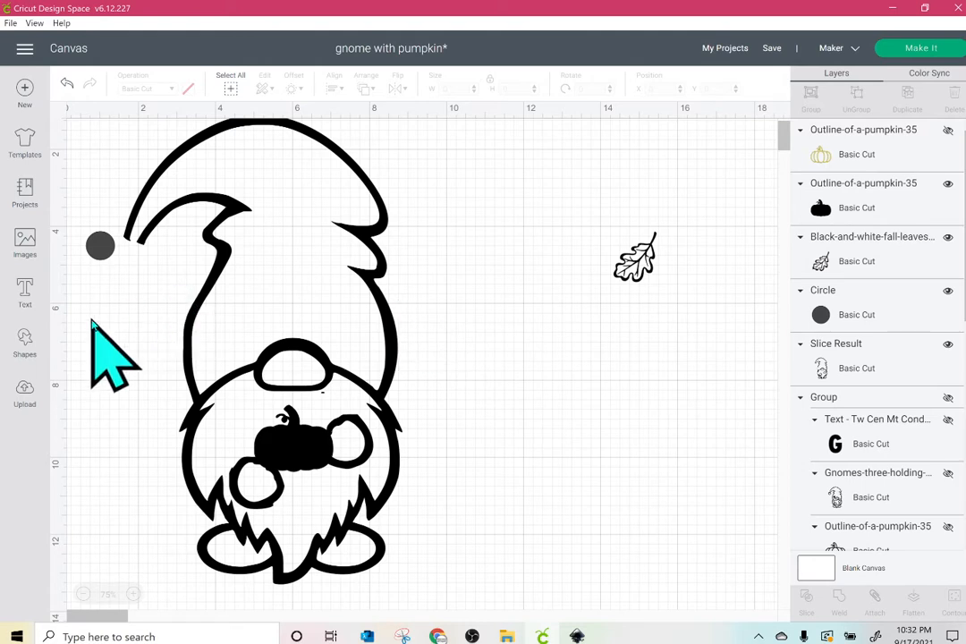
pyautogui.moveTo(75, 342); pyautogui.dragTo(413, 483)
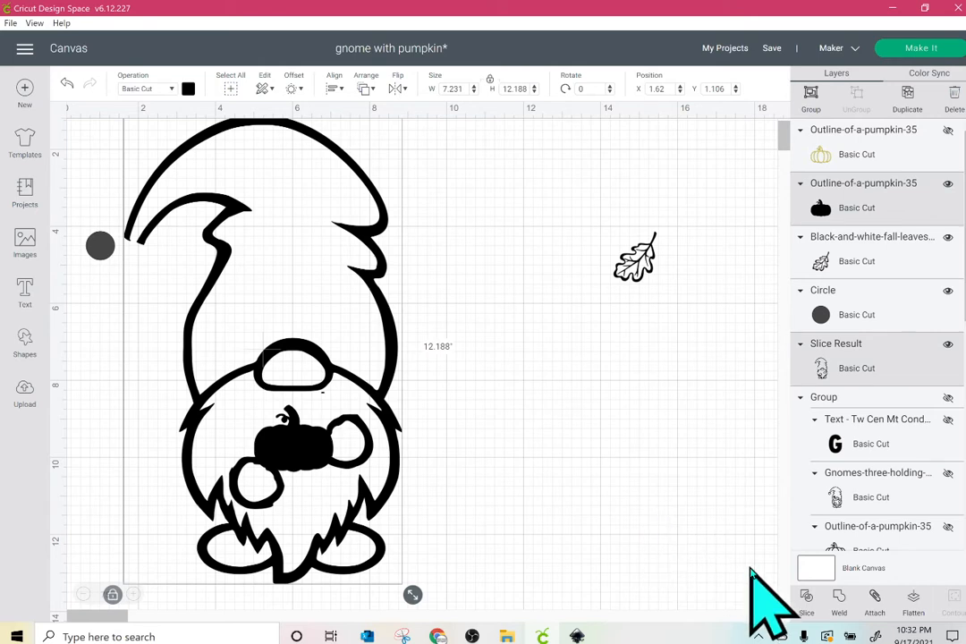
pyautogui.click(573, 565)
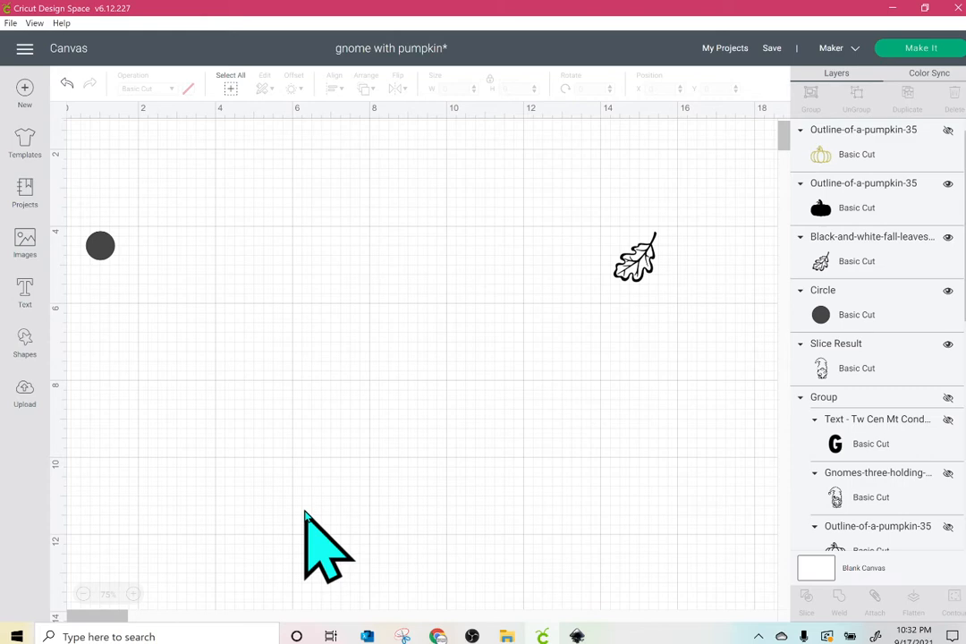
# Move the sliced gnome away from the cut pieces and delete the leftover pumpkin pieces
pyautogui.moveTo(319, 545); pyautogui.dragTo(518, 540)
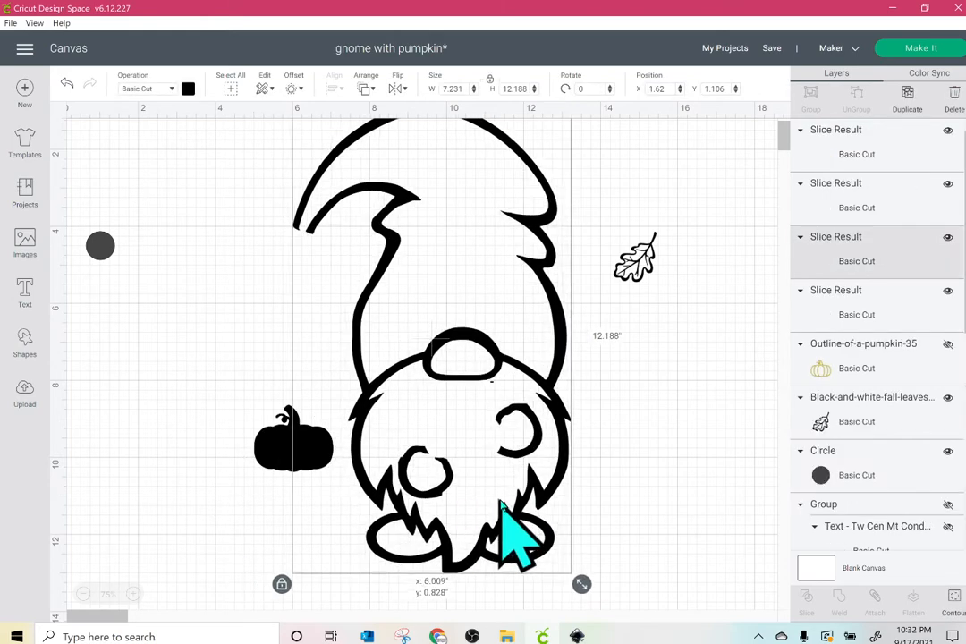
pyautogui.moveTo(240, 386); pyautogui.dragTo(328, 481)
pyautogui.click(243, 395)
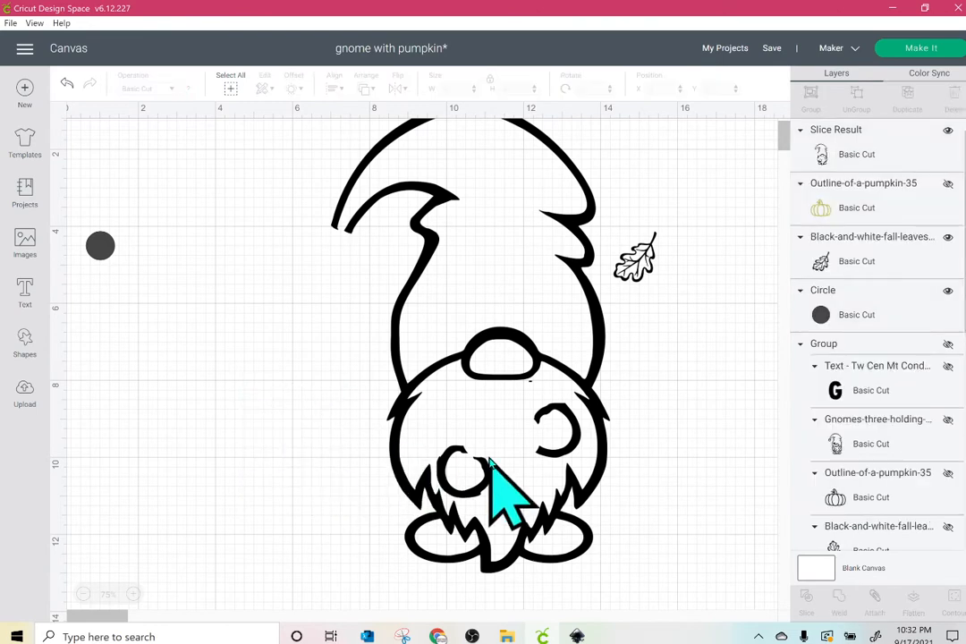
# Show the yellow pumpkin again and position the gnome so the pumpkin fits in the gap between its hands
pyautogui.moveTo(496, 464); pyautogui.dragTo(300, 482)
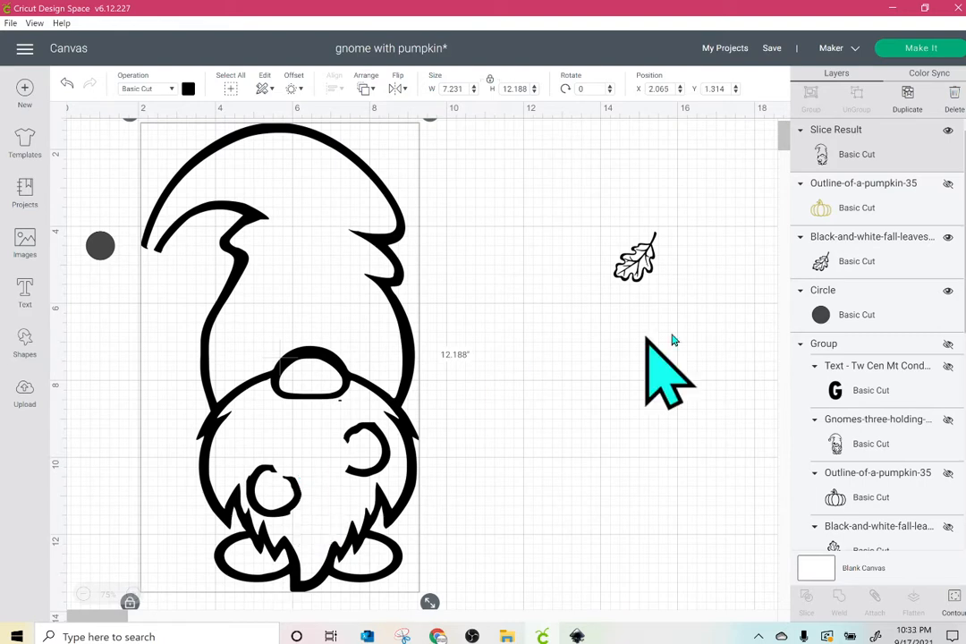
pyautogui.click(873, 208)
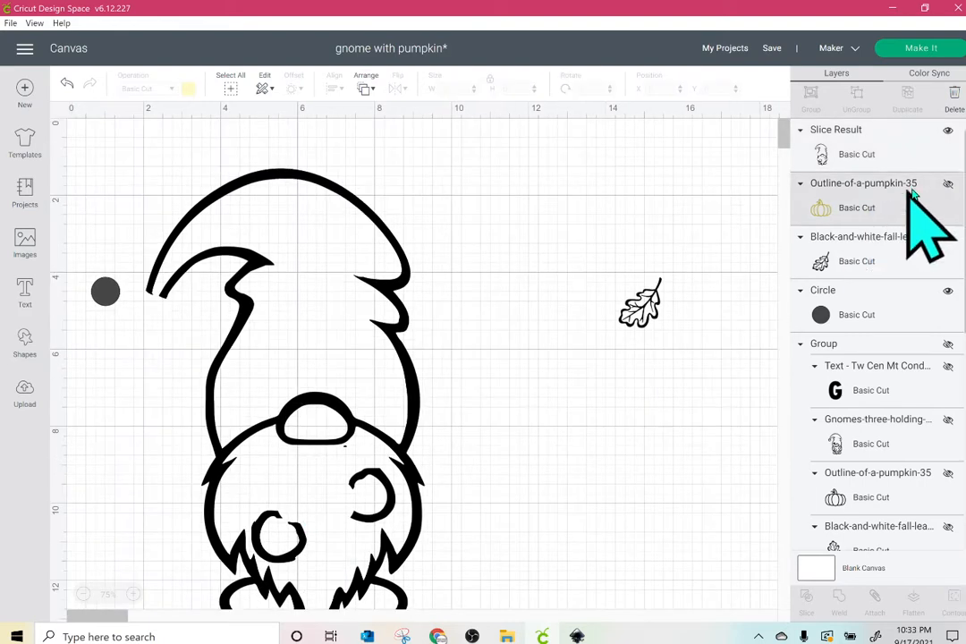
pyautogui.click(948, 183)
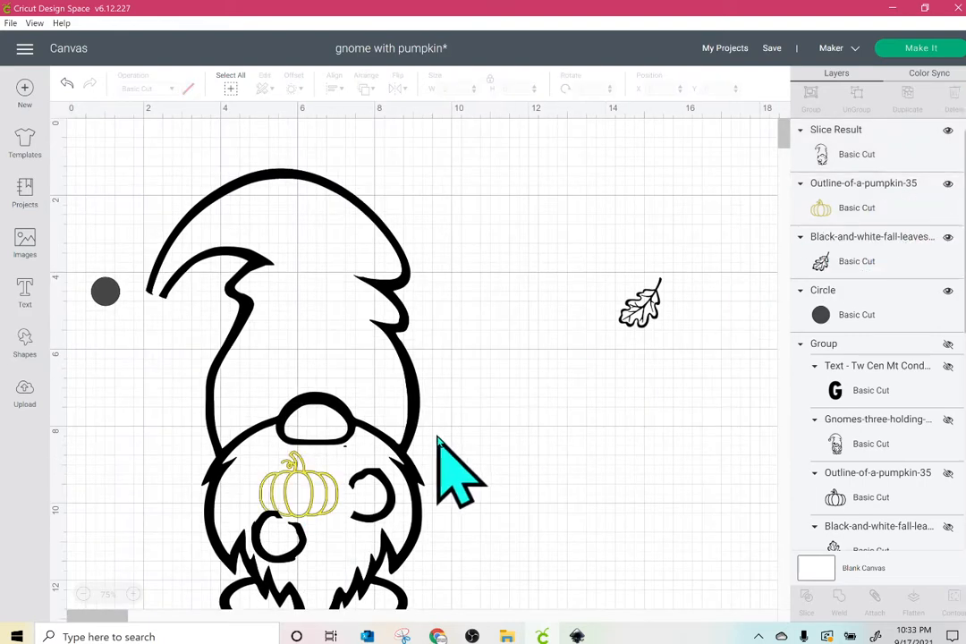
pyautogui.moveTo(313, 509)
pyautogui.mouseDown()
pyautogui.moveTo(341, 550)
pyautogui.moveTo(324, 543)
pyautogui.moveTo(315, 509)
pyautogui.moveTo(324, 509)
pyautogui.moveTo(325, 492)
pyautogui.moveTo(304, 511)
pyautogui.mouseUp()
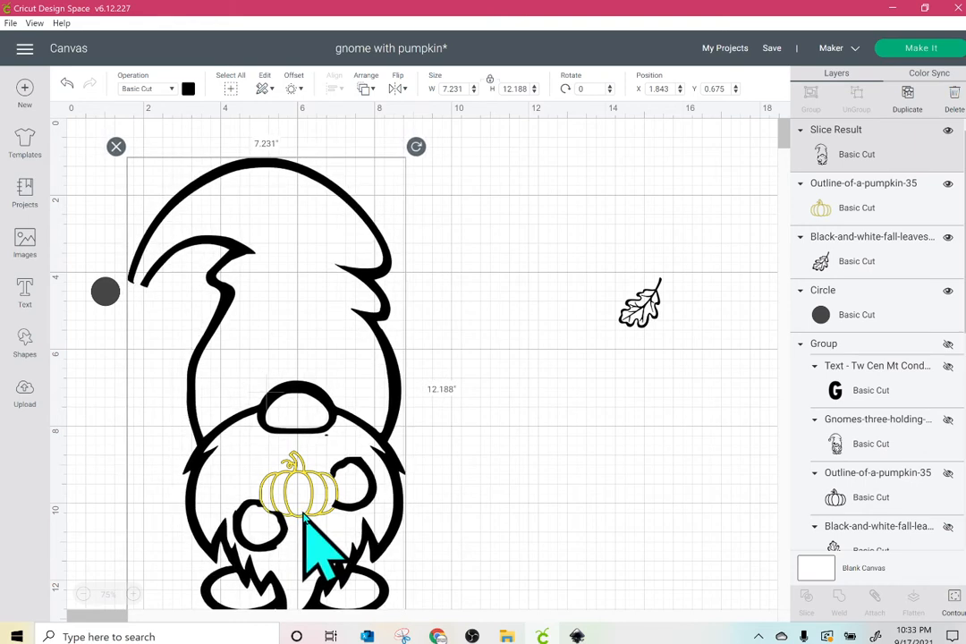
pyautogui.moveTo(304, 516); pyautogui.dragTo(304, 517)
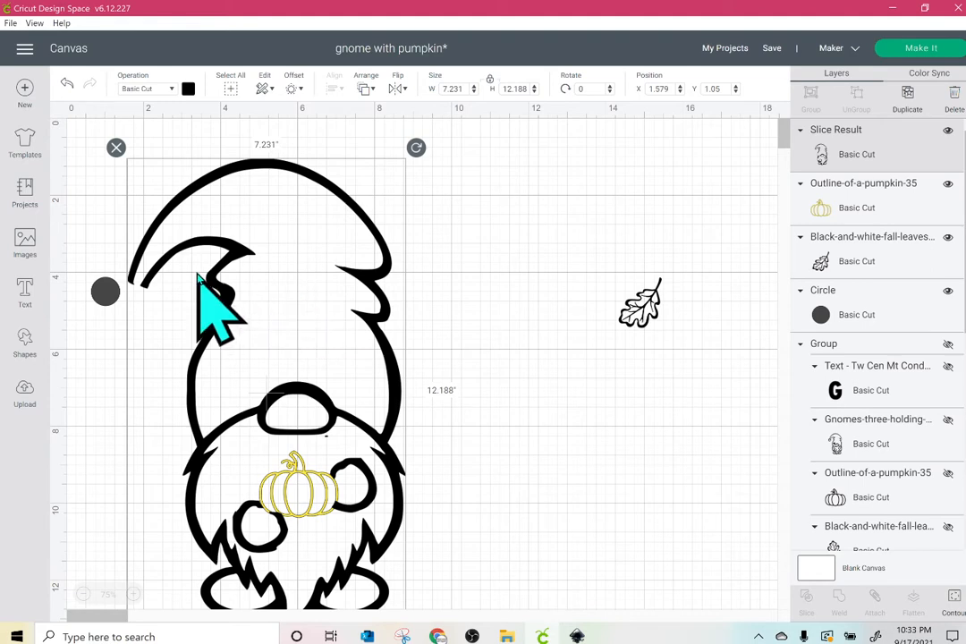
# Place the dark gray circle on the gnome's hat tip and the oak leaf on the hat beside the nose
pyautogui.click(93, 297)
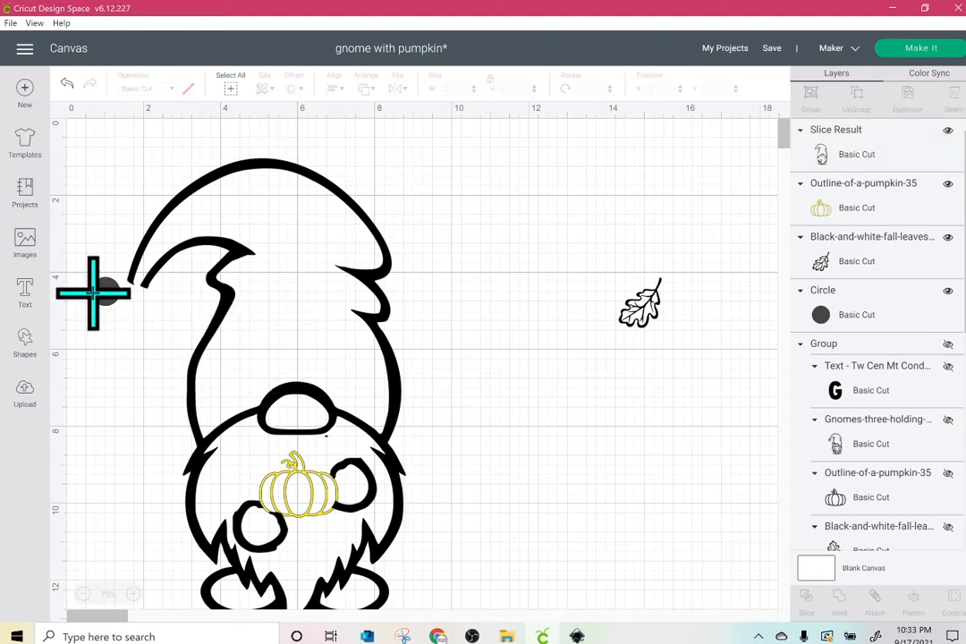
pyautogui.click(108, 295)
pyautogui.moveTo(123, 299); pyautogui.dragTo(141, 302)
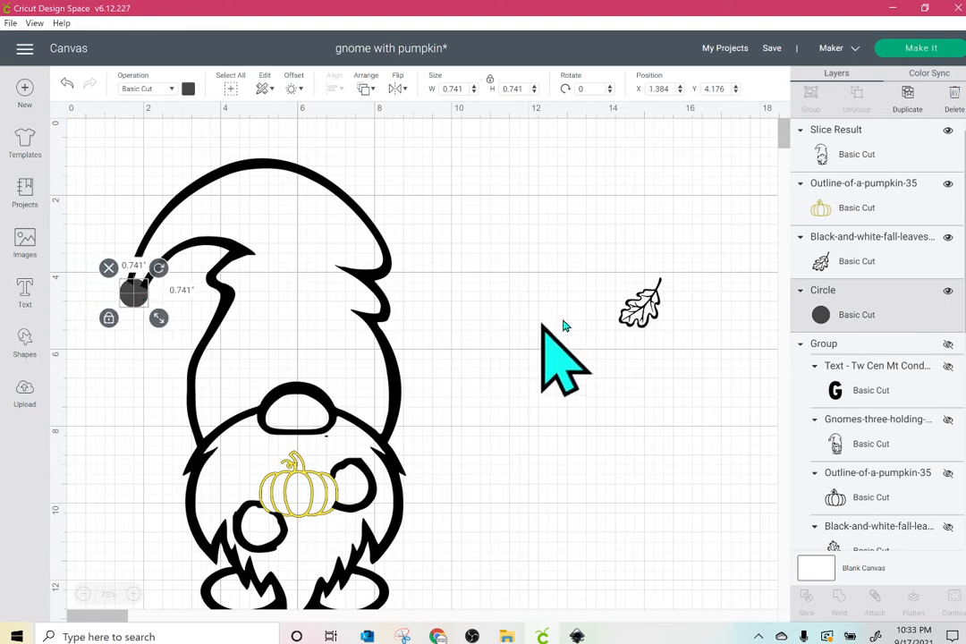
pyautogui.moveTo(628, 304); pyautogui.dragTo(220, 387)
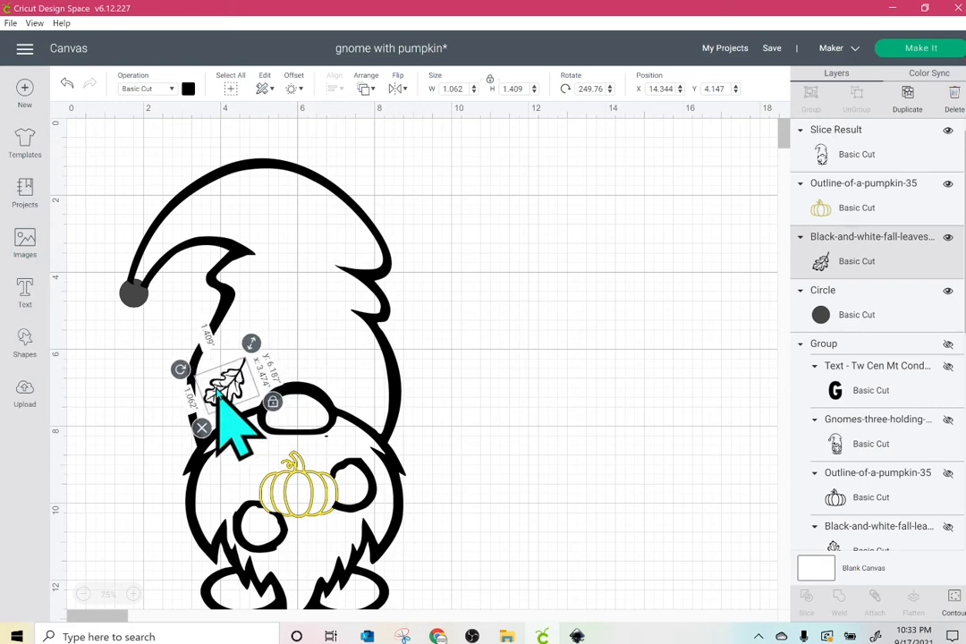
# Weld the gnome, leaf and circle into one shape, and weld the yellow pumpkin to the result
pyautogui.moveTo(577, 186); pyautogui.dragTo(119, 582)
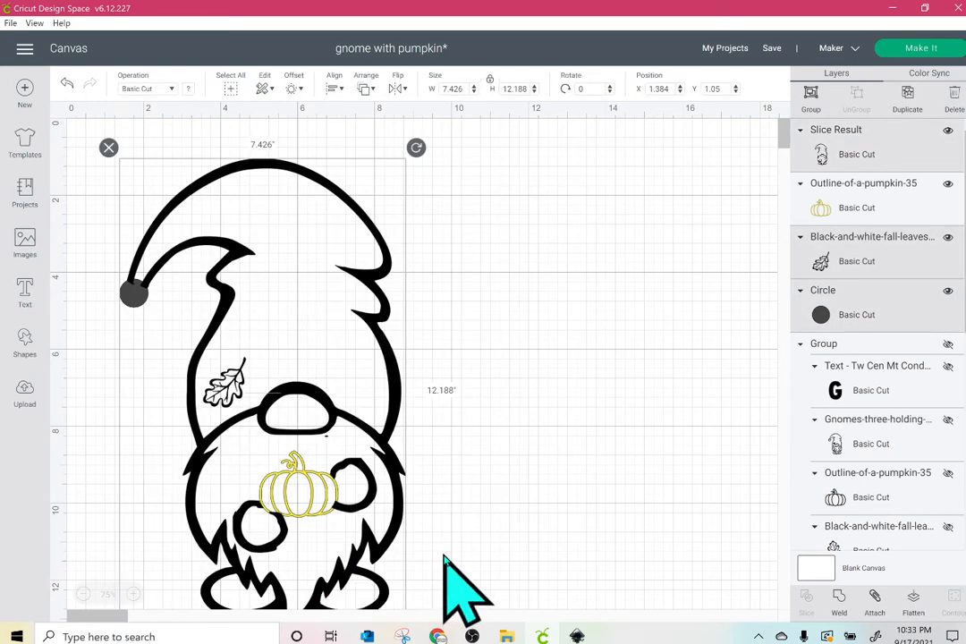
pyautogui.click(838, 599)
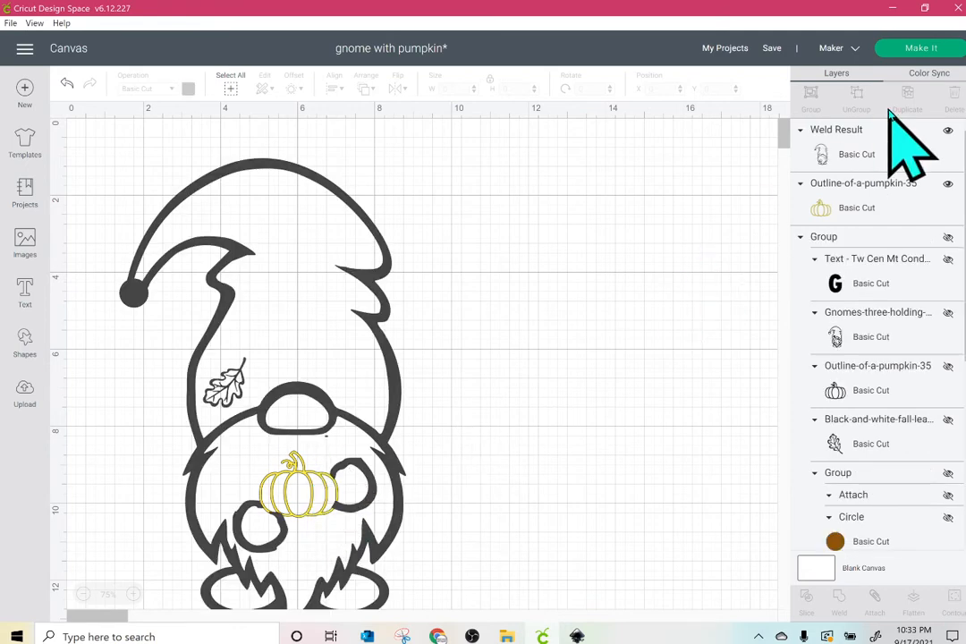
pyautogui.click(865, 154)
pyautogui.click(859, 153)
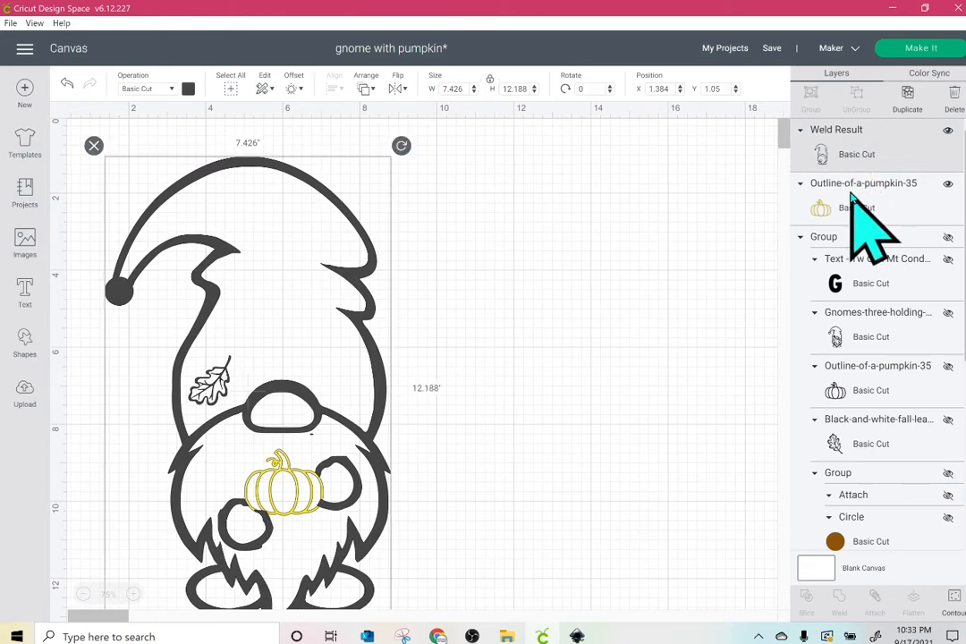
pyautogui.keyDown('shift'); pyautogui.click(854, 193); pyautogui.keyUp('shift')
pyautogui.click(841, 597)
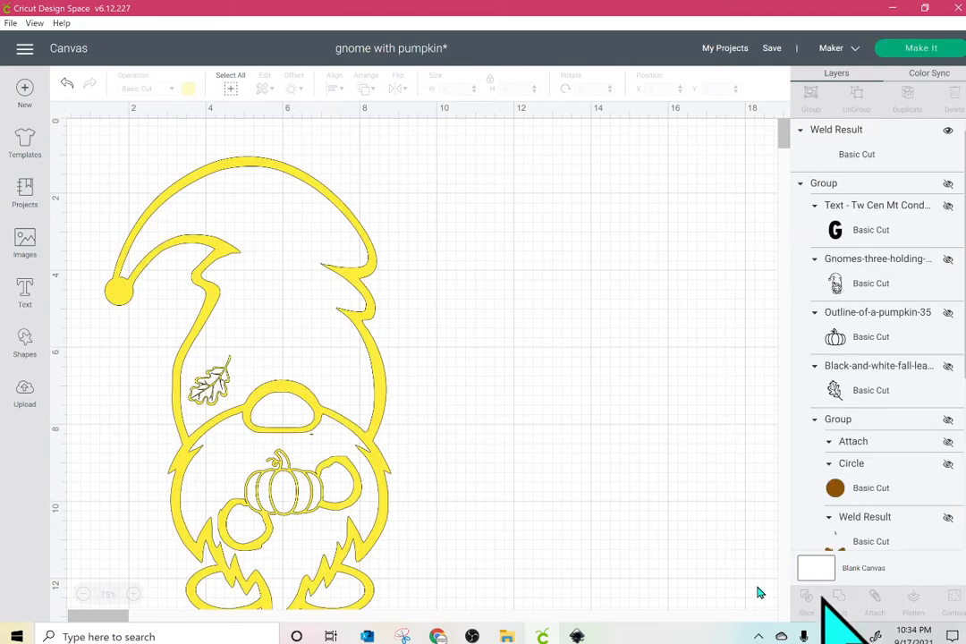
# Color the welded gnome black
pyautogui.click(212, 240)
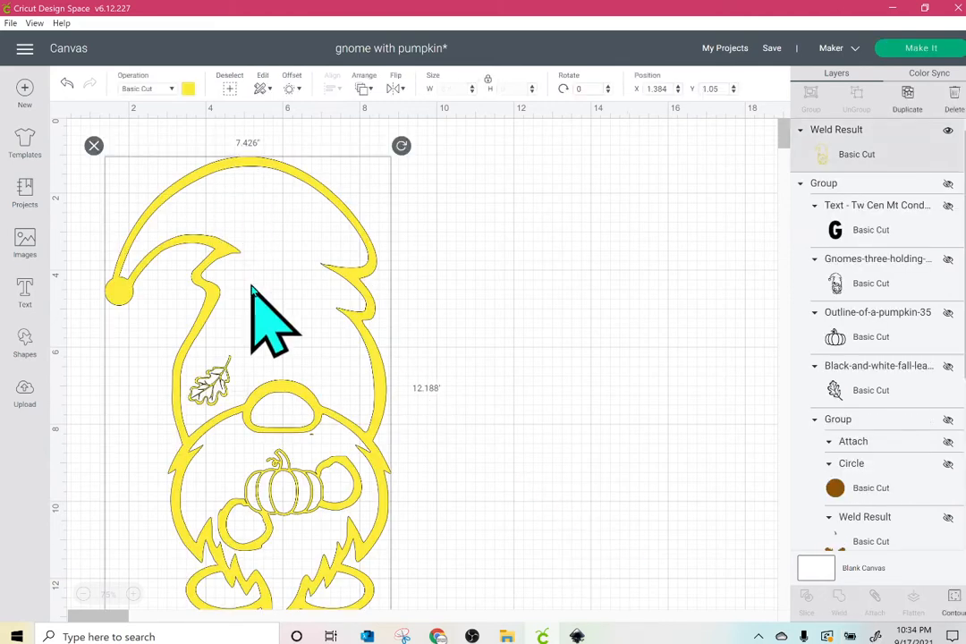
pyautogui.click(188, 89)
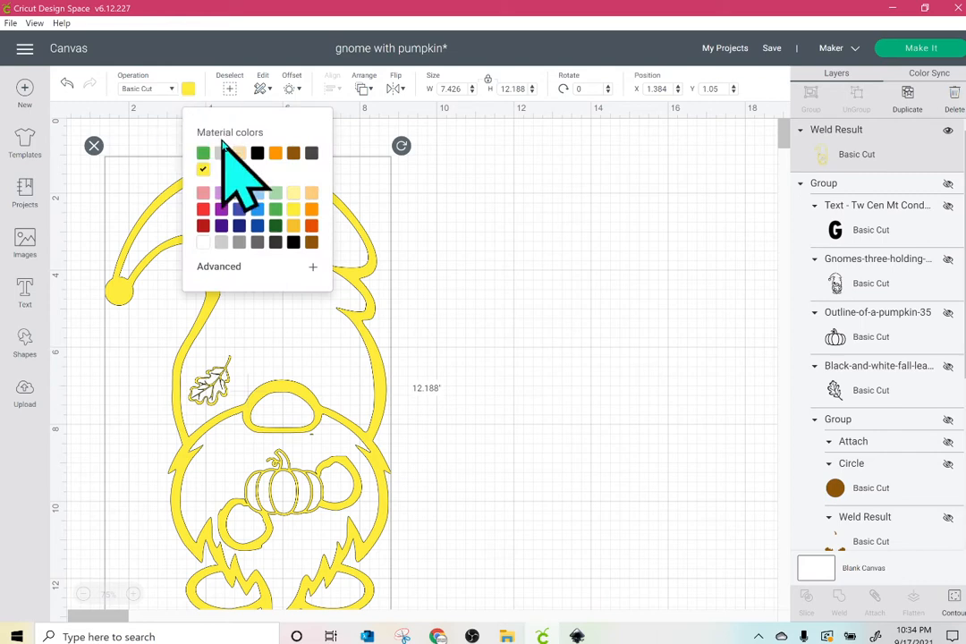
pyautogui.click(257, 156)
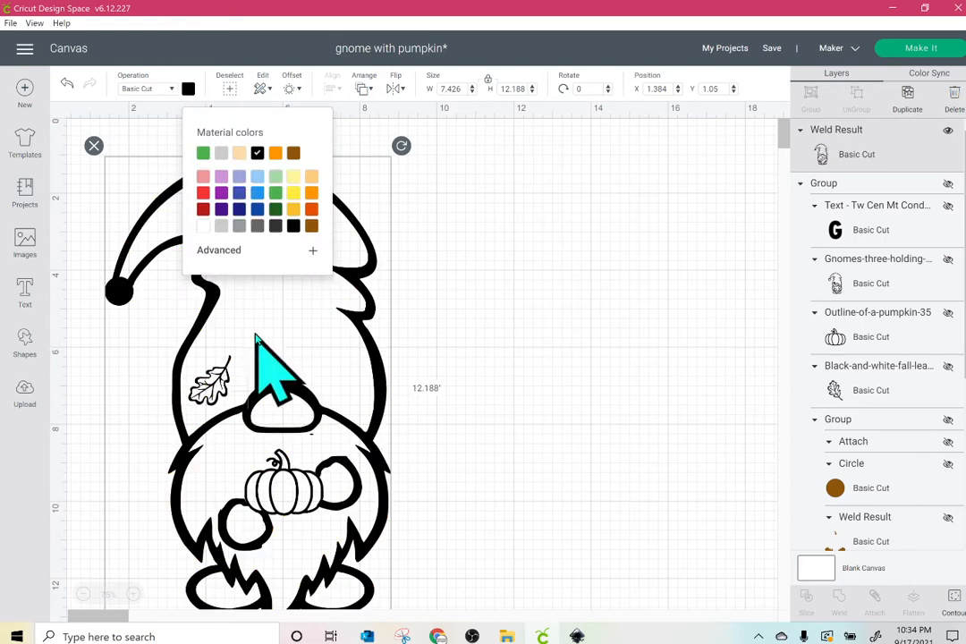
# Move the welded gnome near the canvas origin, at about X 0.29 and Y 0.51 inches
pyautogui.moveTo(254, 409); pyautogui.dragTo(213, 381)
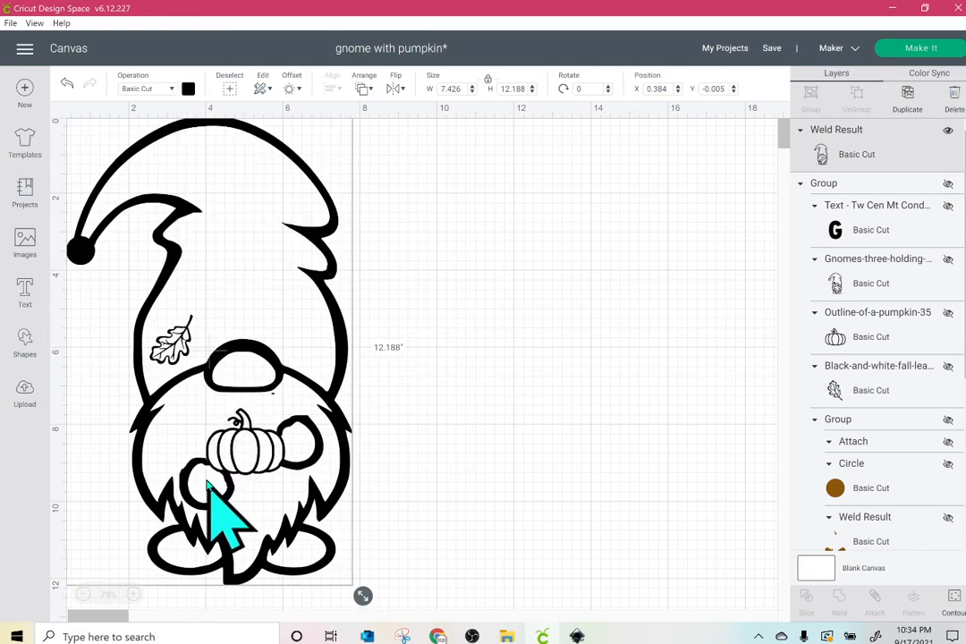
pyautogui.click(955, 604)
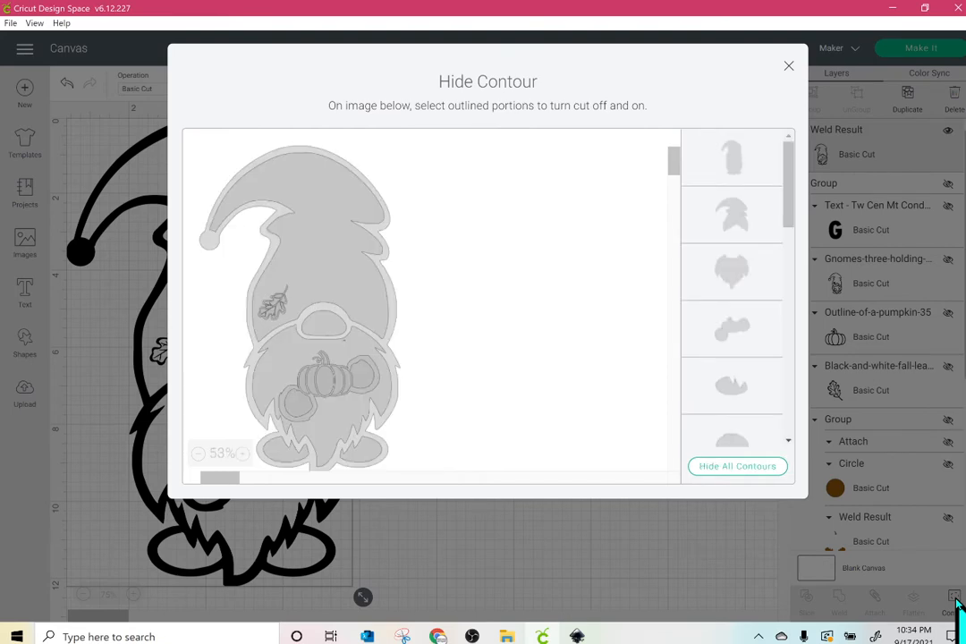
pyautogui.click(786, 66)
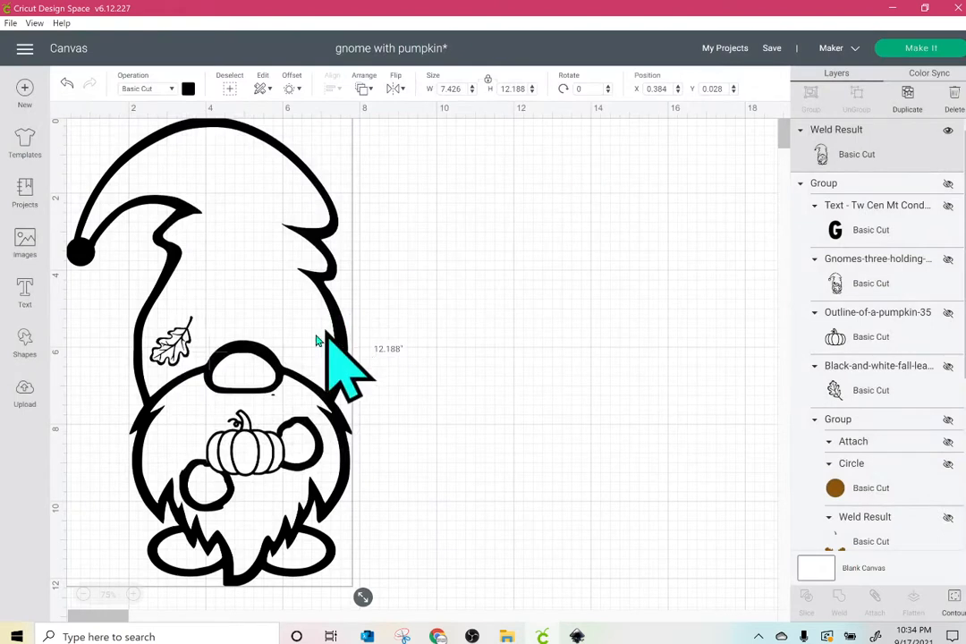
pyautogui.moveTo(301, 343); pyautogui.dragTo(298, 361)
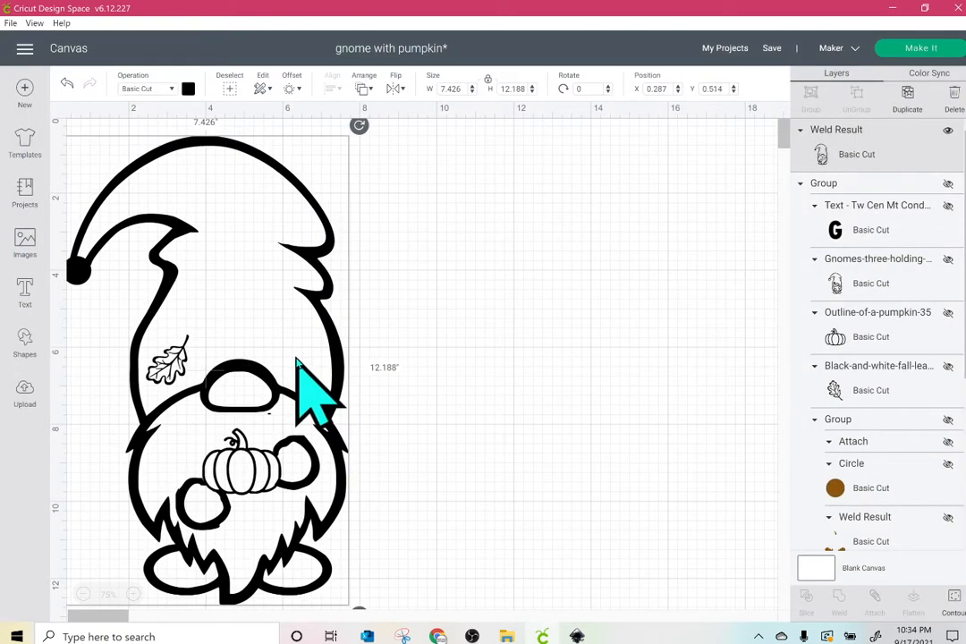
# Make two copies of the welded gnome and move them beside the original
pyautogui.click(909, 103)
pyautogui.hotkey('ctrl', 'd')
pyautogui.moveTo(280, 388); pyautogui.dragTo(700, 346)
pyautogui.moveTo(280, 453); pyautogui.dragTo(724, 384)
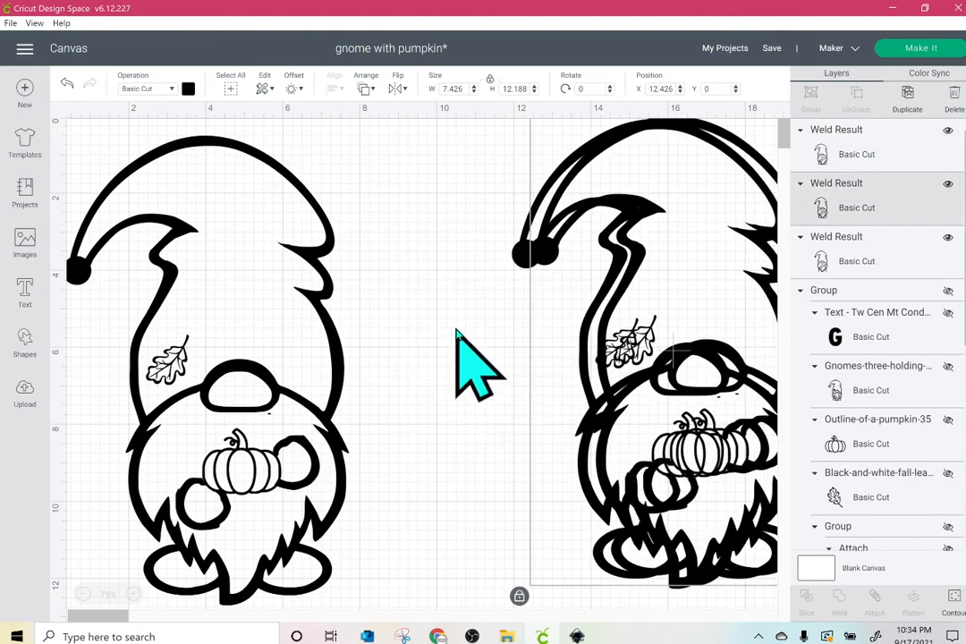
# Duplicate the copied gnome four more times for the extra color layers
pyautogui.click(908, 98)
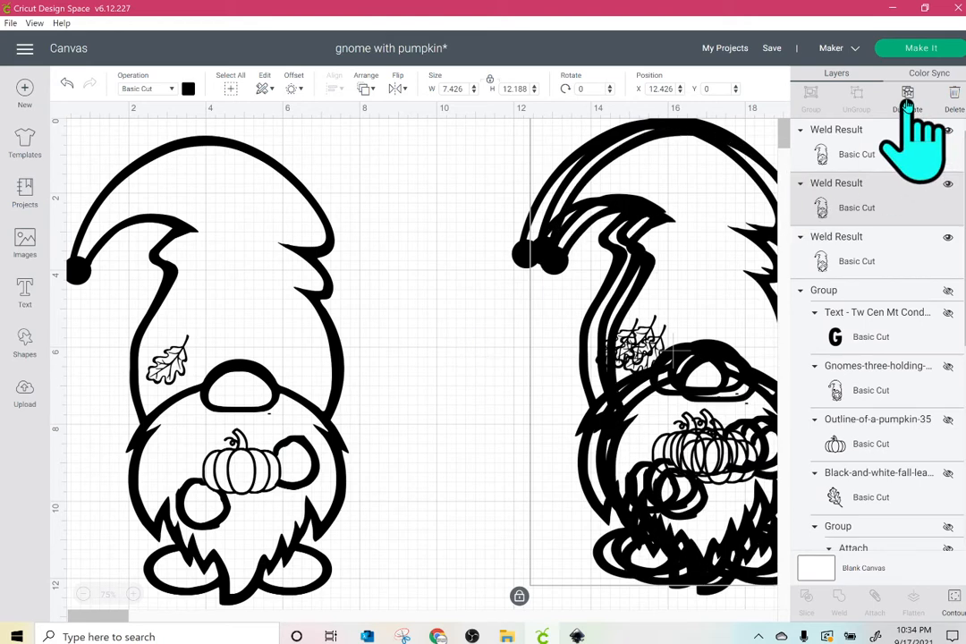
pyautogui.click(908, 99)
pyautogui.click(908, 97)
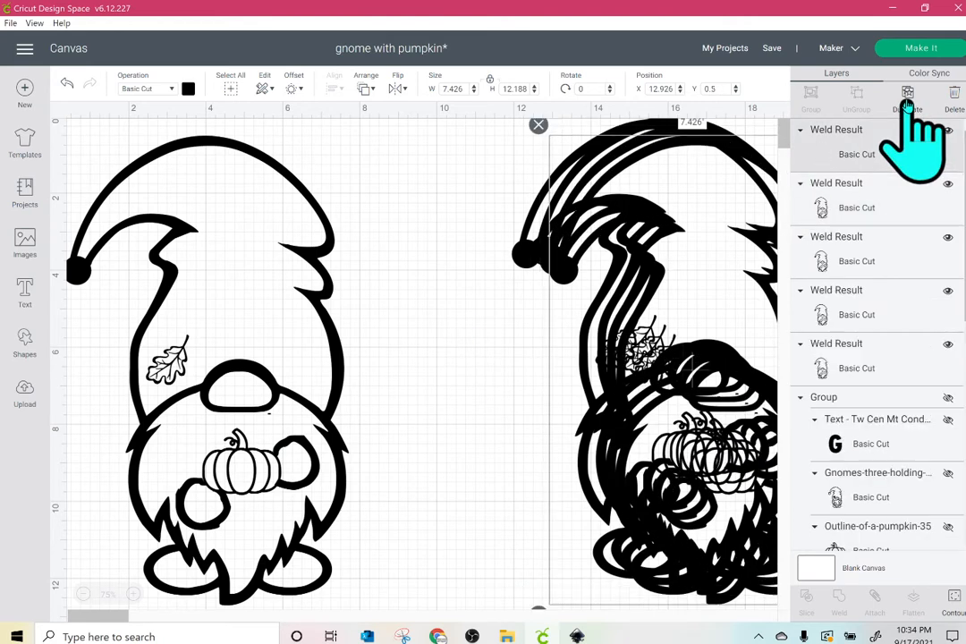
pyautogui.click(908, 97)
pyautogui.click(908, 97)
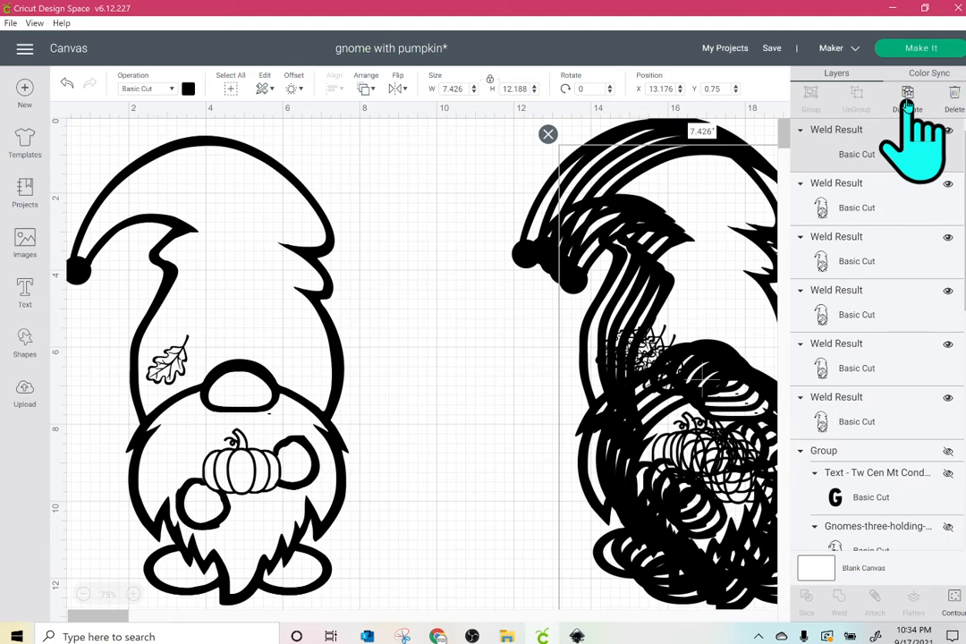
pyautogui.click(908, 96)
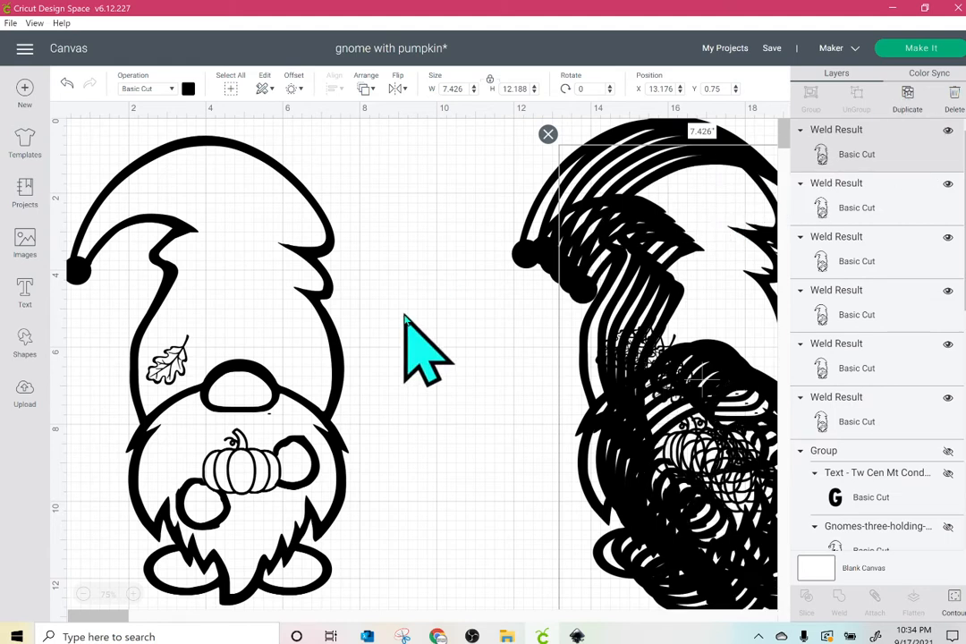
# Contour the original welded gnome, hiding everything except the two shoes and the pumpkin stem
pyautogui.click(288, 391)
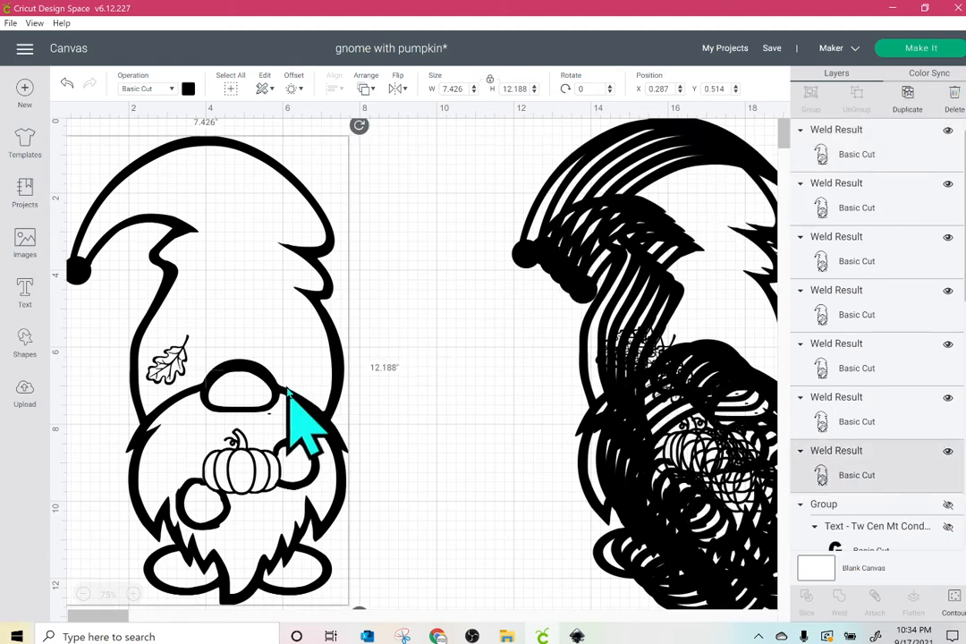
pyautogui.click(955, 604)
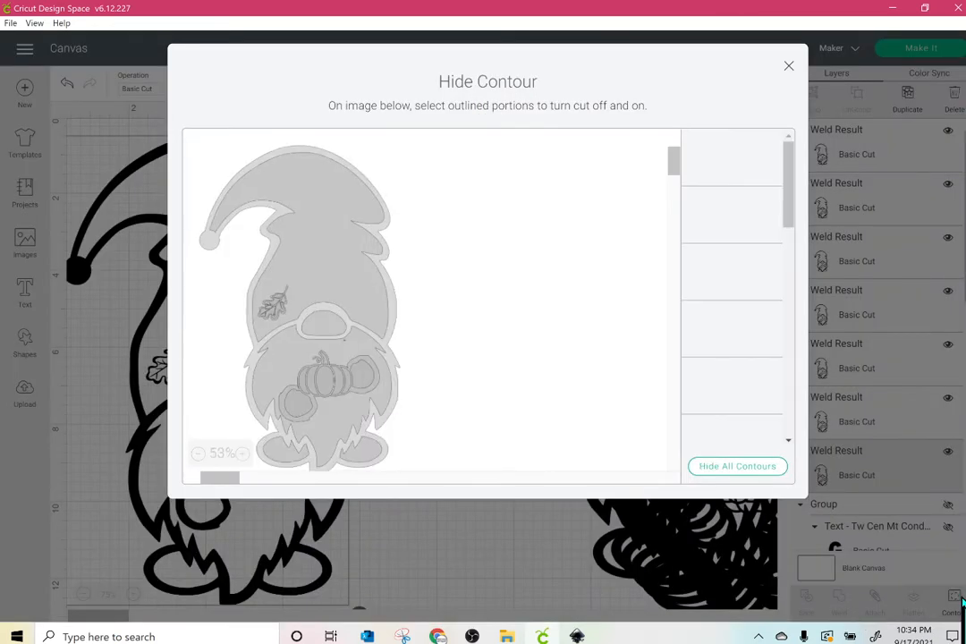
pyautogui.click(725, 467)
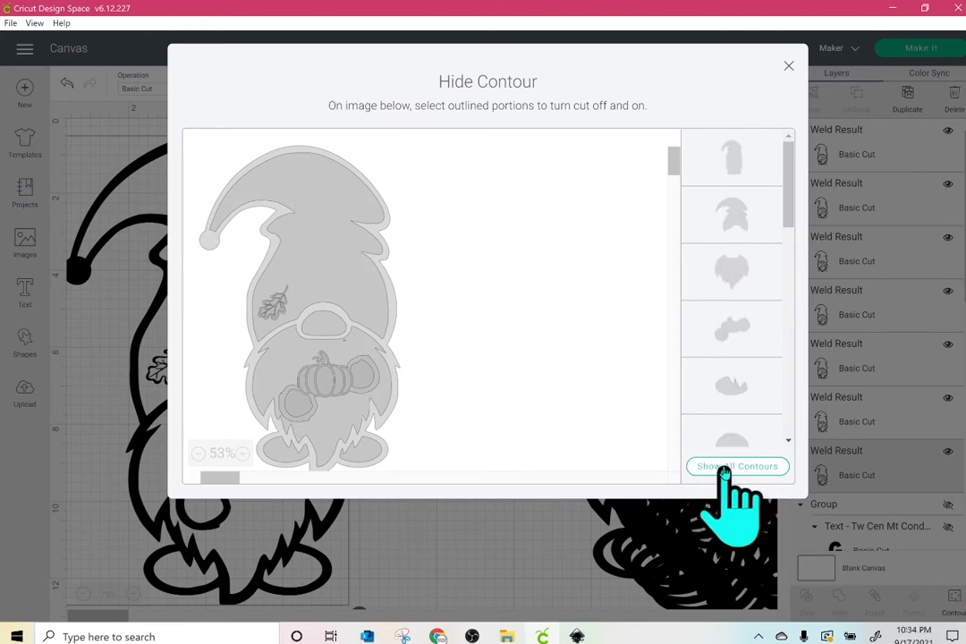
pyautogui.click(359, 453)
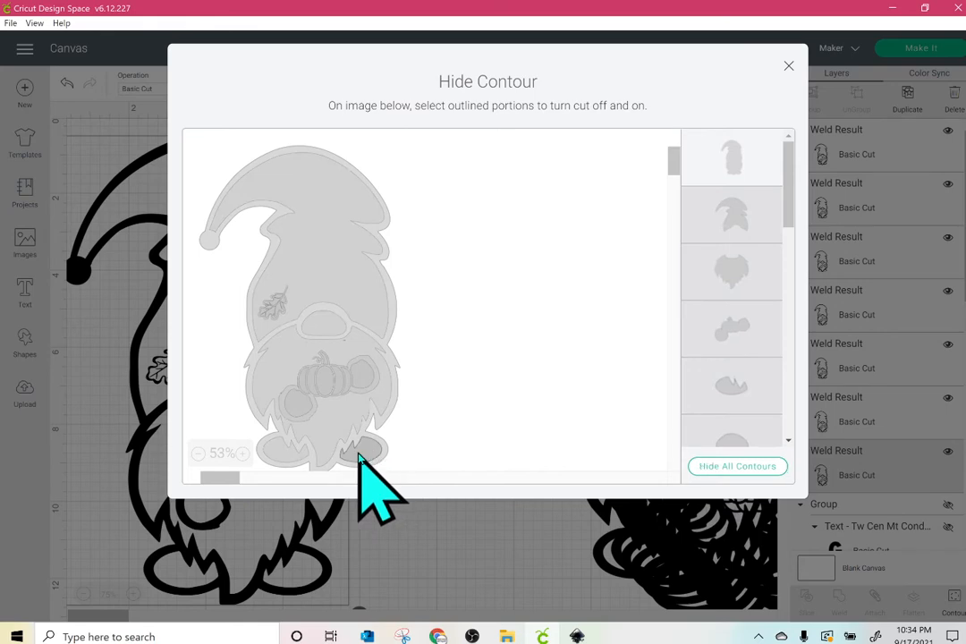
pyautogui.click(277, 456)
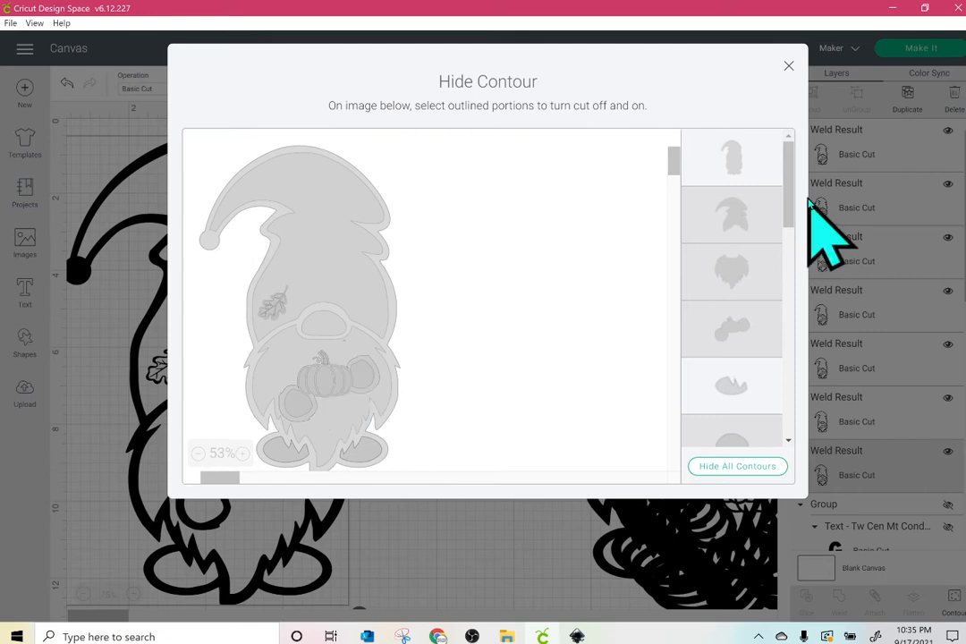
pyautogui.moveTo(789, 198); pyautogui.dragTo(836, 199)
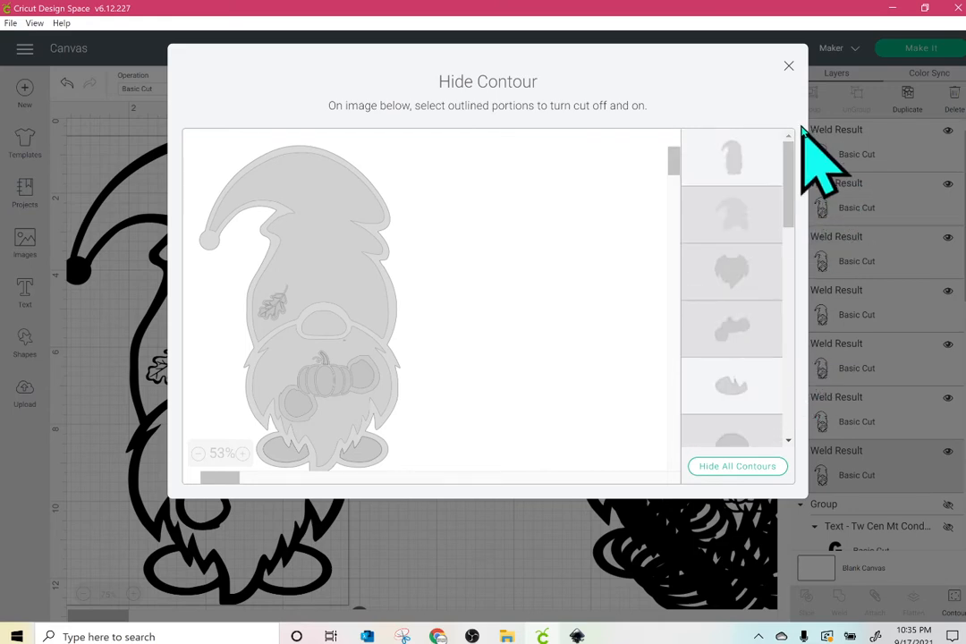
pyautogui.click(722, 162)
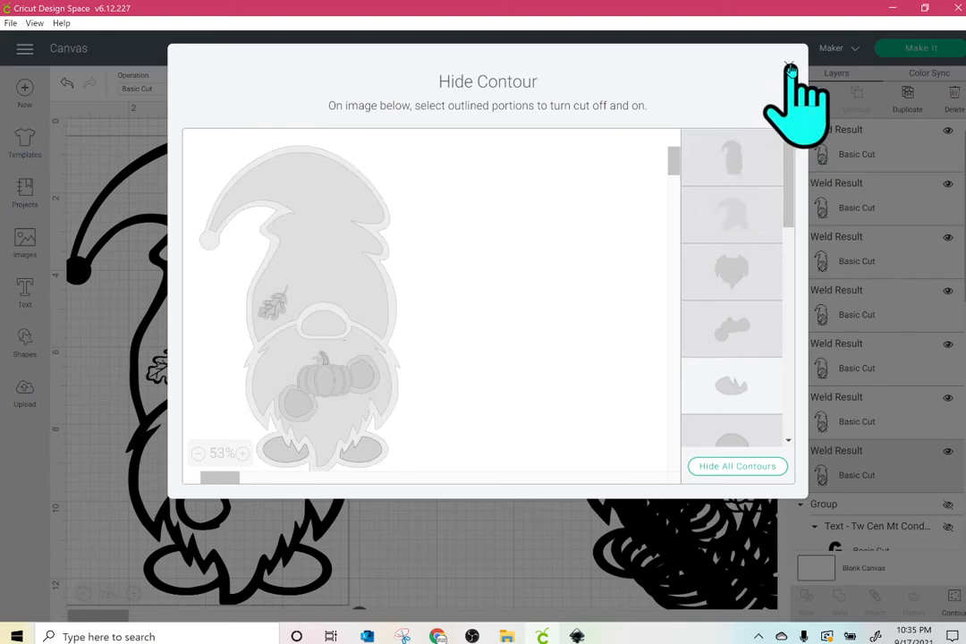
pyautogui.click(789, 68)
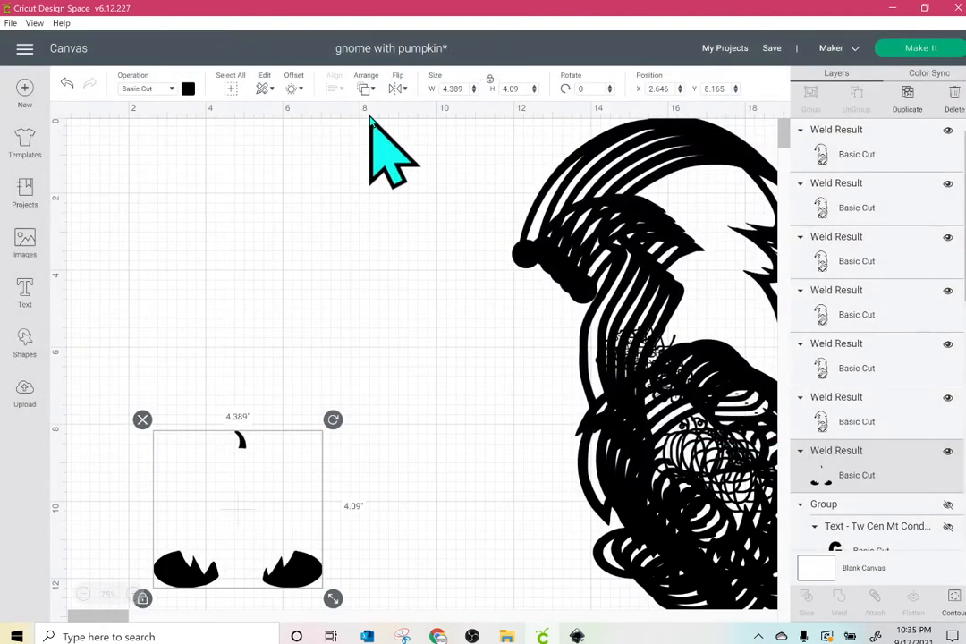
# Color the shoes and stem layer brown and place a black gnome copy over it as the outline
pyautogui.click(188, 88)
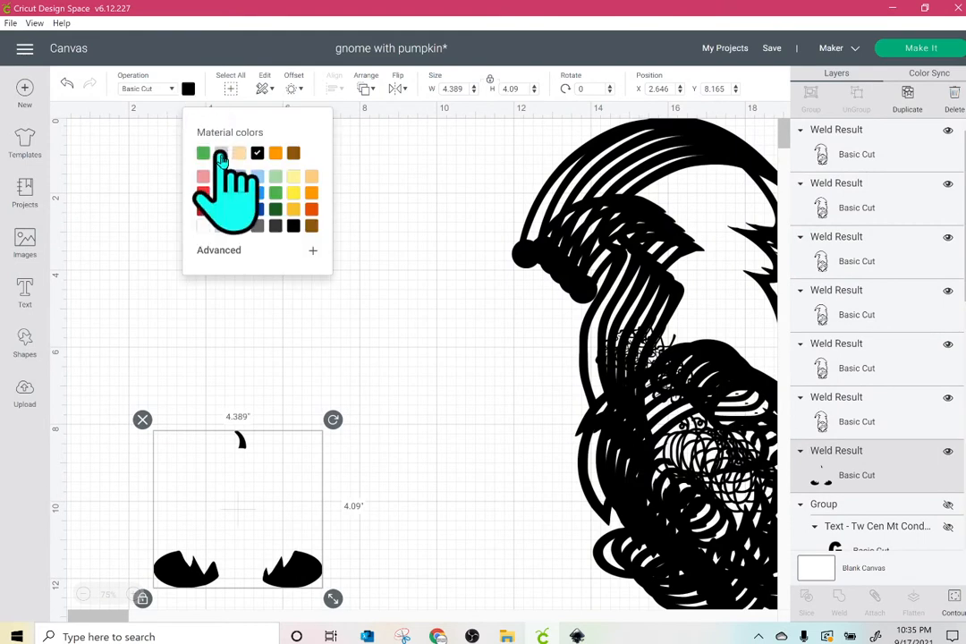
pyautogui.click(310, 225)
pyautogui.moveTo(617, 300); pyautogui.dragTo(111, 268)
pyautogui.click(535, 324)
# Move another black gnome copy beside the outline and contour it down to the hat with the leaf cutout
pyautogui.moveTo(583, 331); pyautogui.dragTo(353, 314)
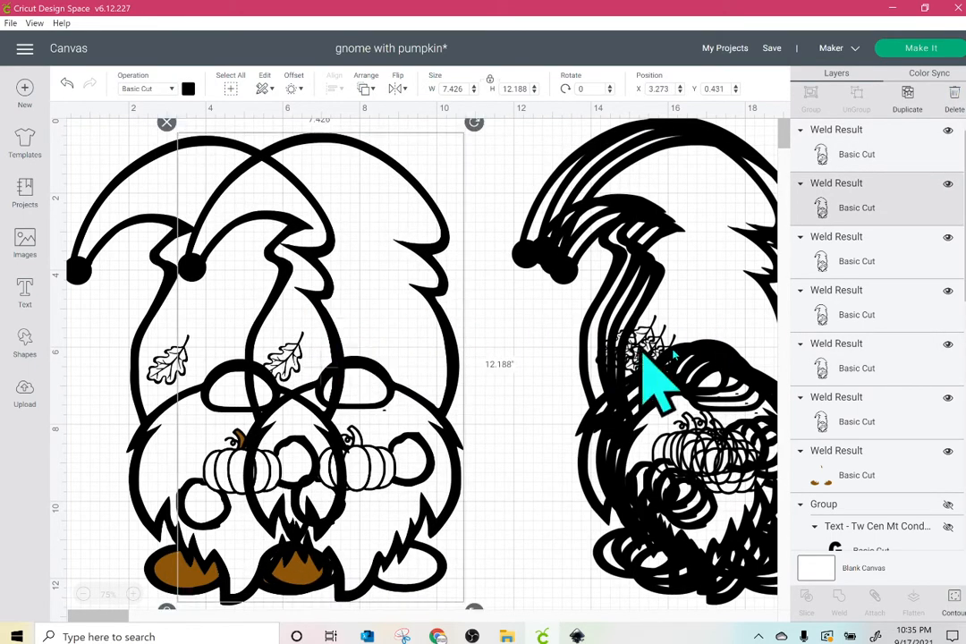
pyautogui.click(953, 599)
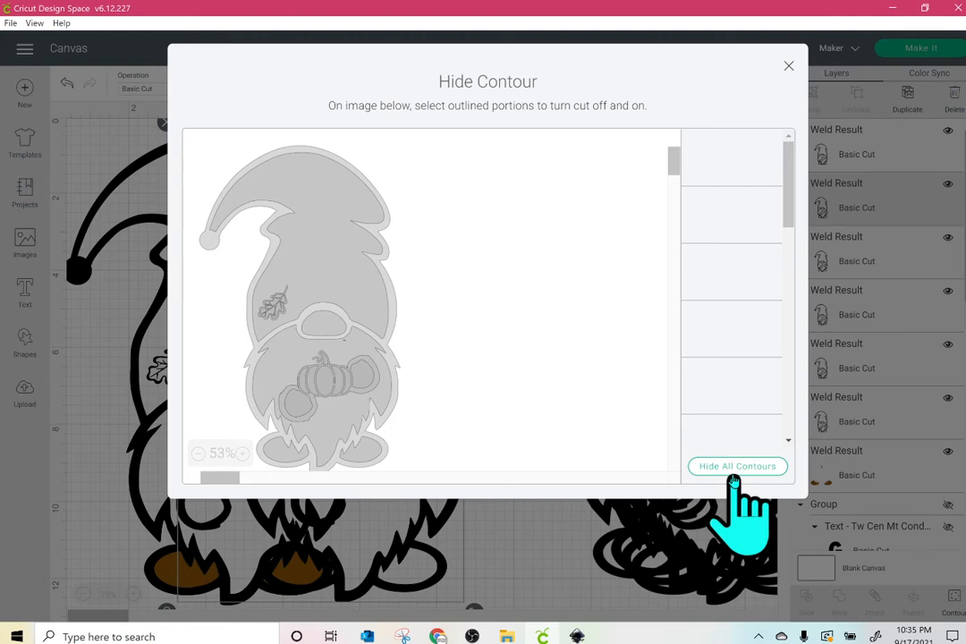
pyautogui.click(723, 467)
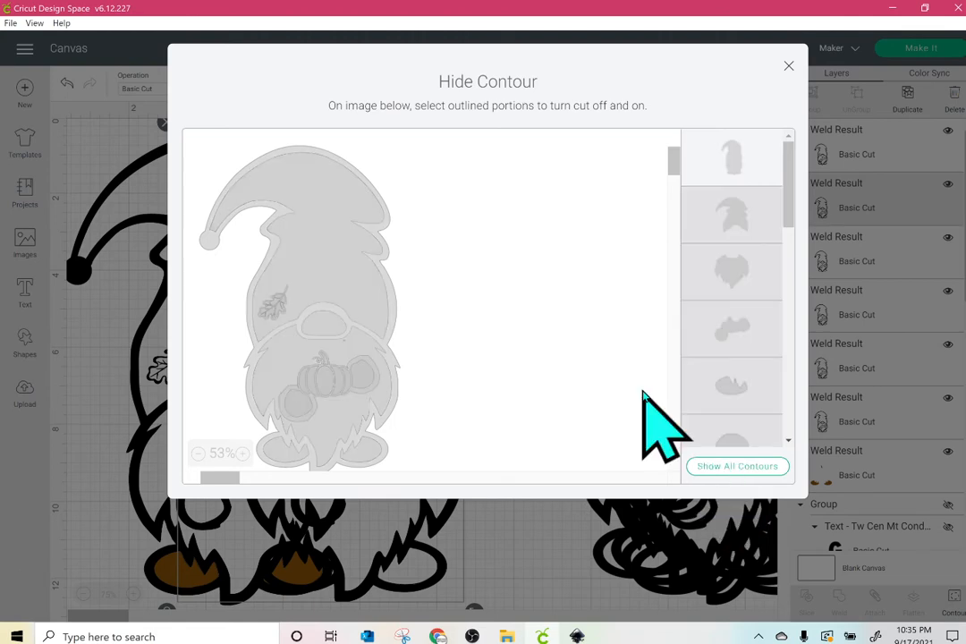
pyautogui.click(329, 224)
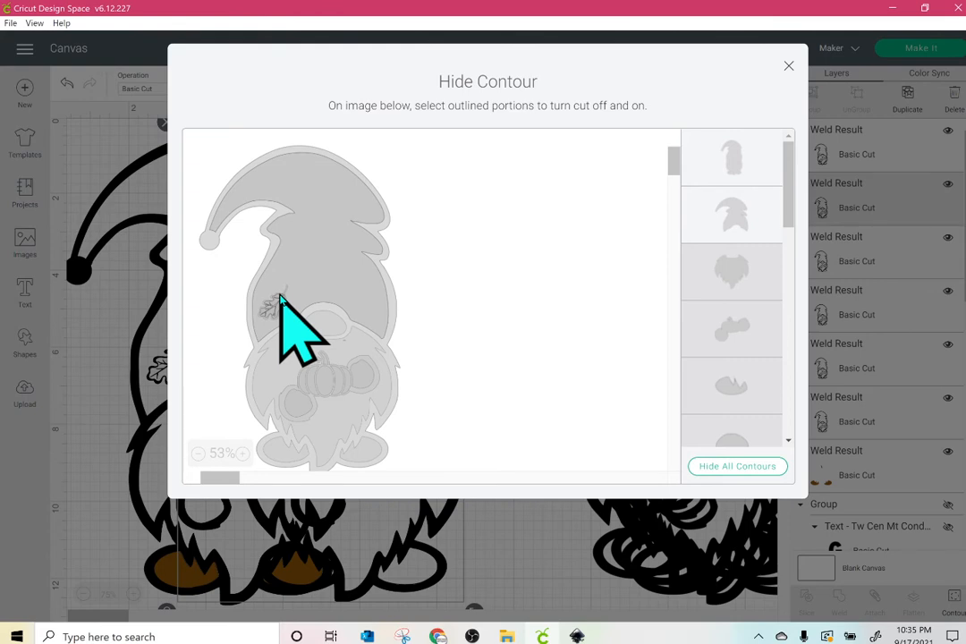
pyautogui.moveTo(789, 193); pyautogui.dragTo(811, 179)
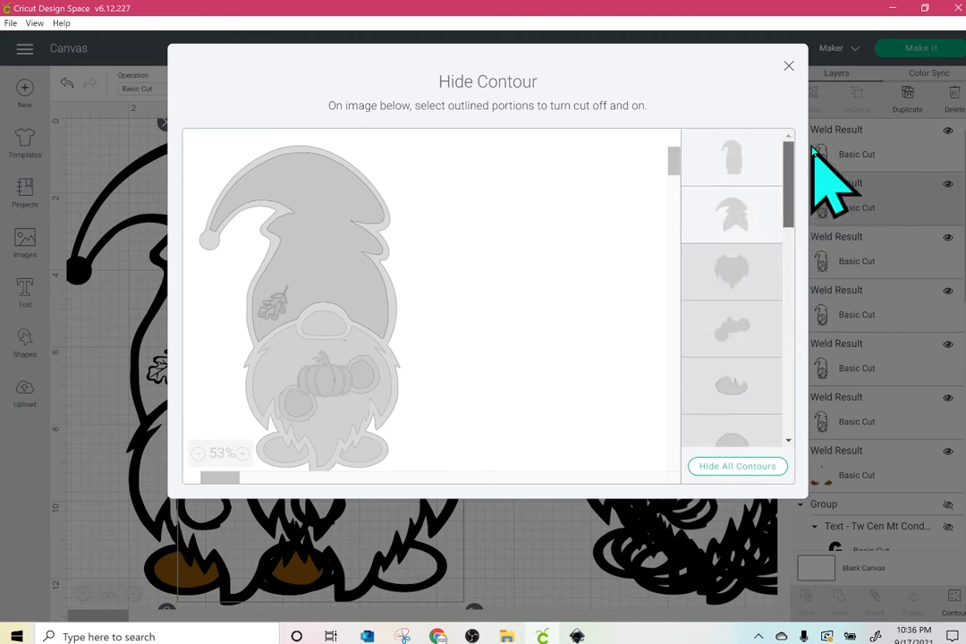
pyautogui.click(789, 67)
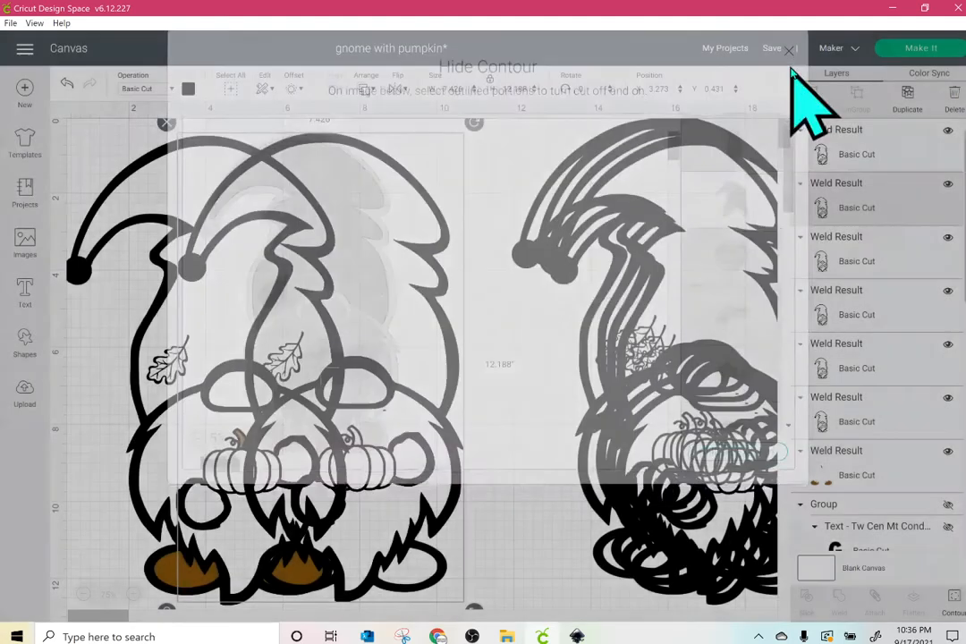
# Color the hat layer green and fit it inside the black outline, at about X 0.66 and Y 0.75 inches
pyautogui.click(188, 88)
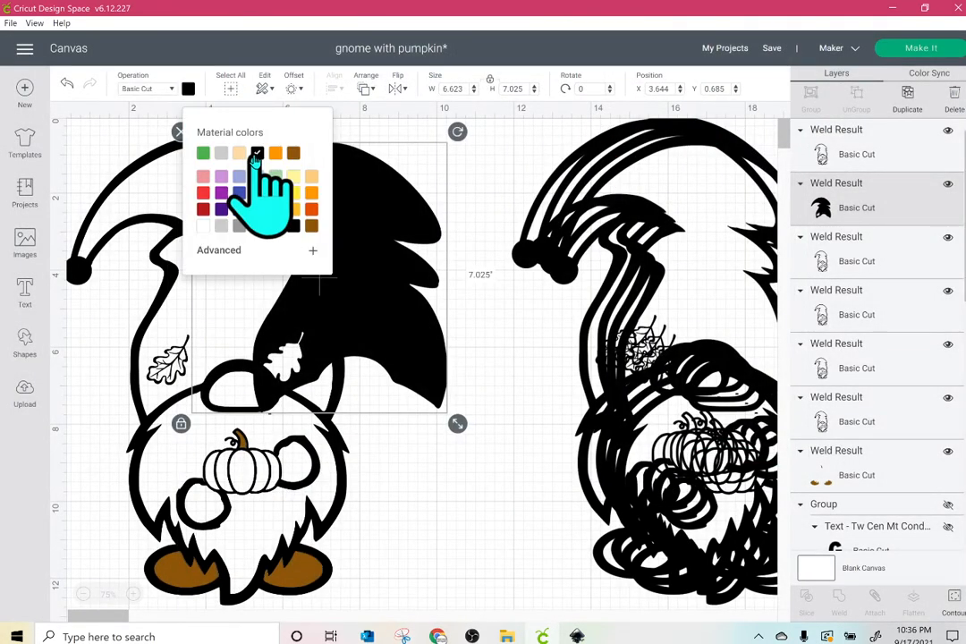
pyautogui.click(203, 153)
pyautogui.moveTo(329, 268); pyautogui.dragTo(323, 265)
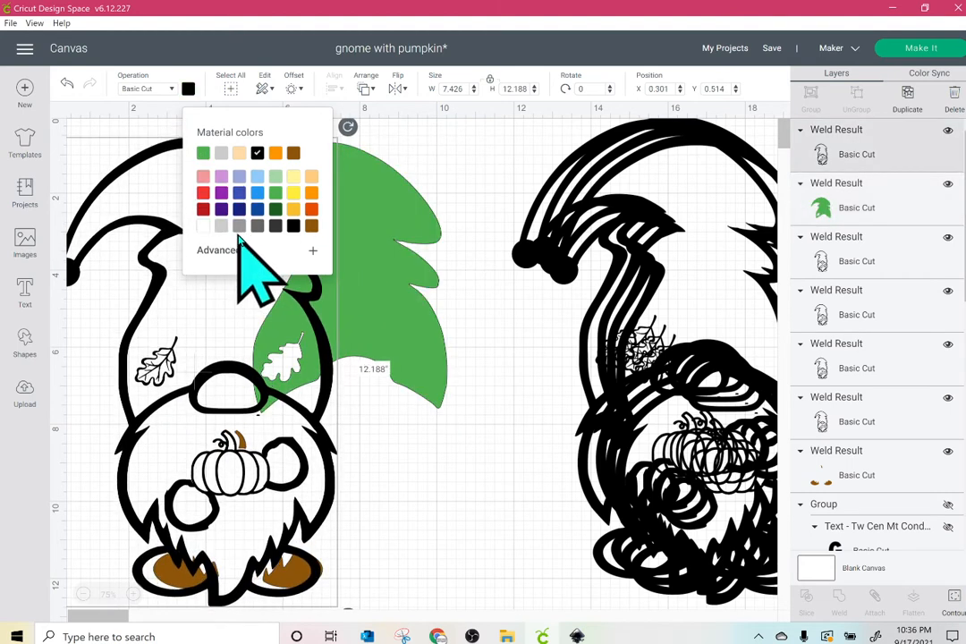
pyautogui.click(188, 337)
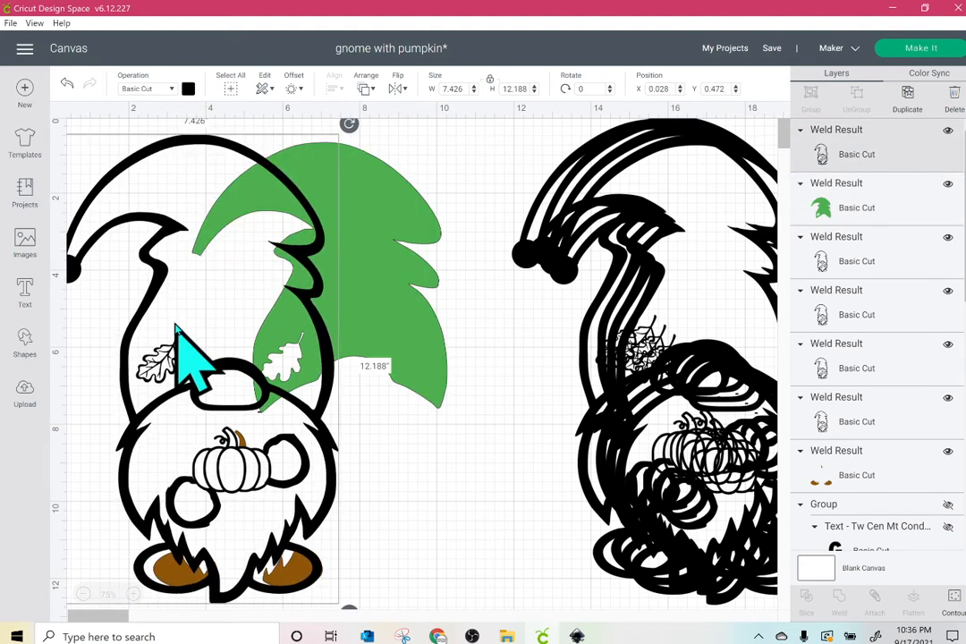
pyautogui.moveTo(188, 345); pyautogui.dragTo(187, 331)
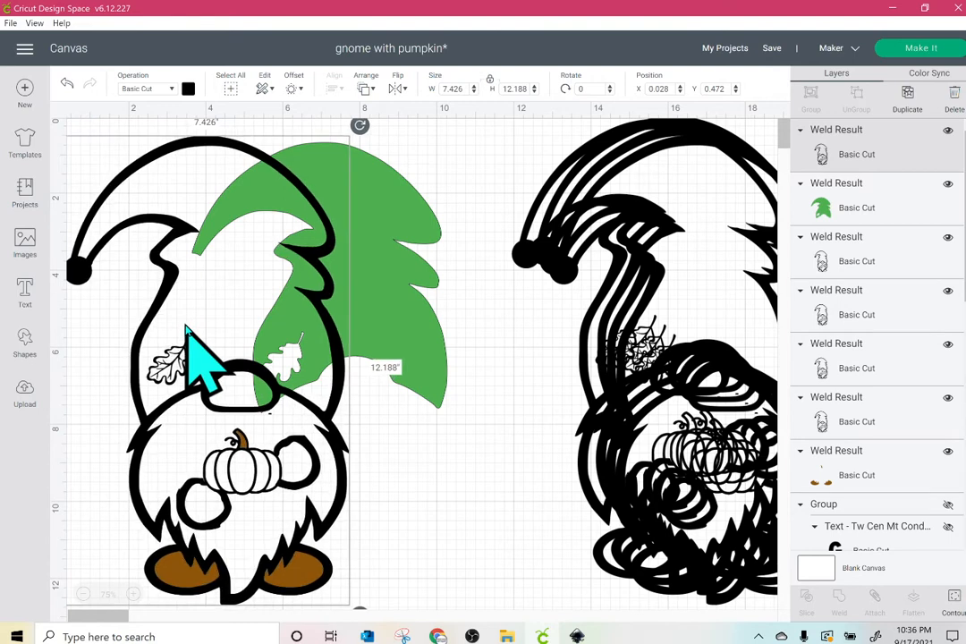
pyautogui.click(394, 301)
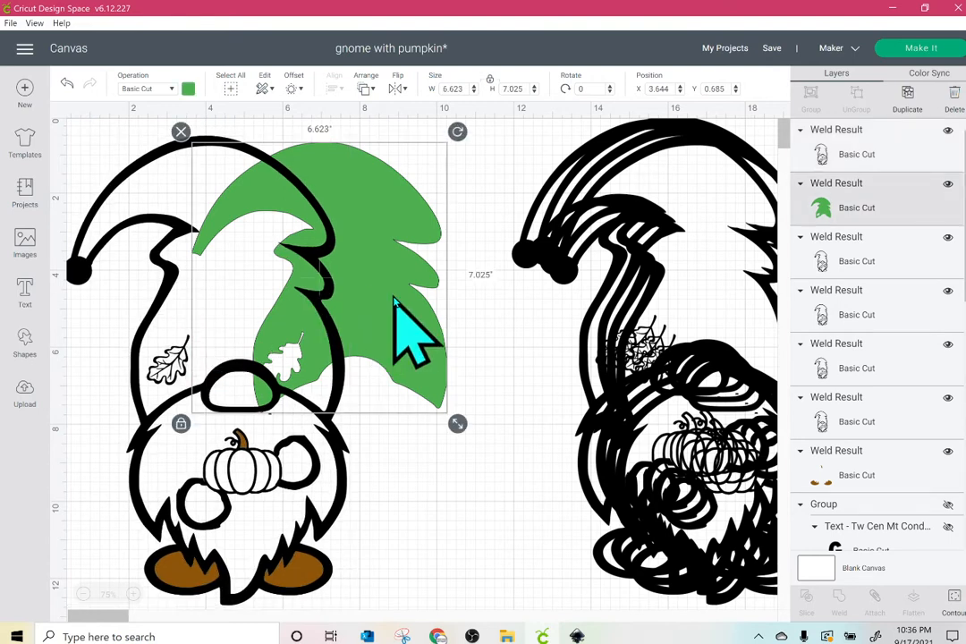
pyautogui.moveTo(390, 299); pyautogui.dragTo(280, 305)
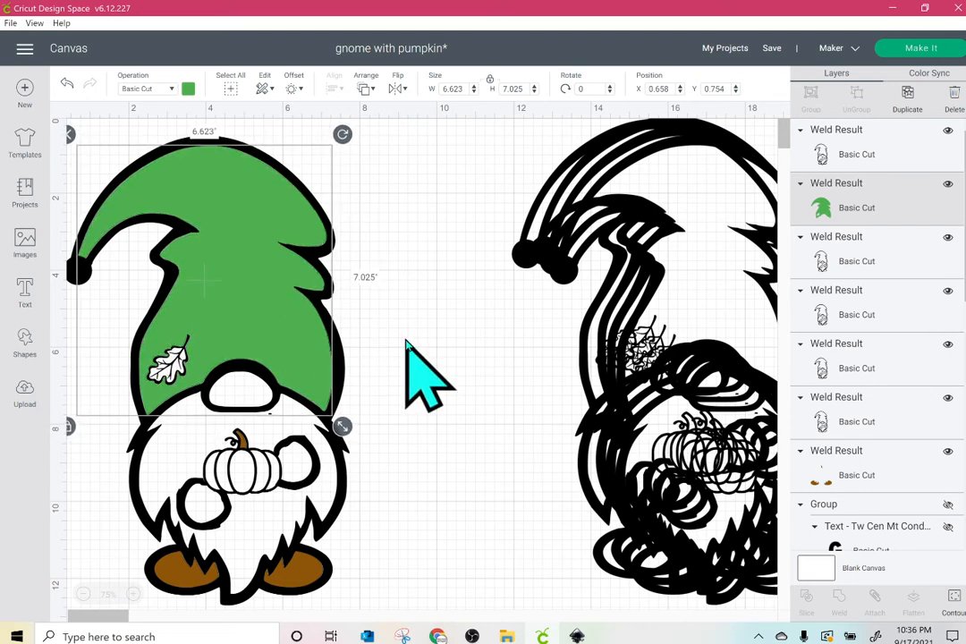
pyautogui.click(459, 379)
# Move a third black gnome copy out of the stack and contour it down to the nose and two hands
pyautogui.moveTo(708, 394); pyautogui.dragTo(395, 384)
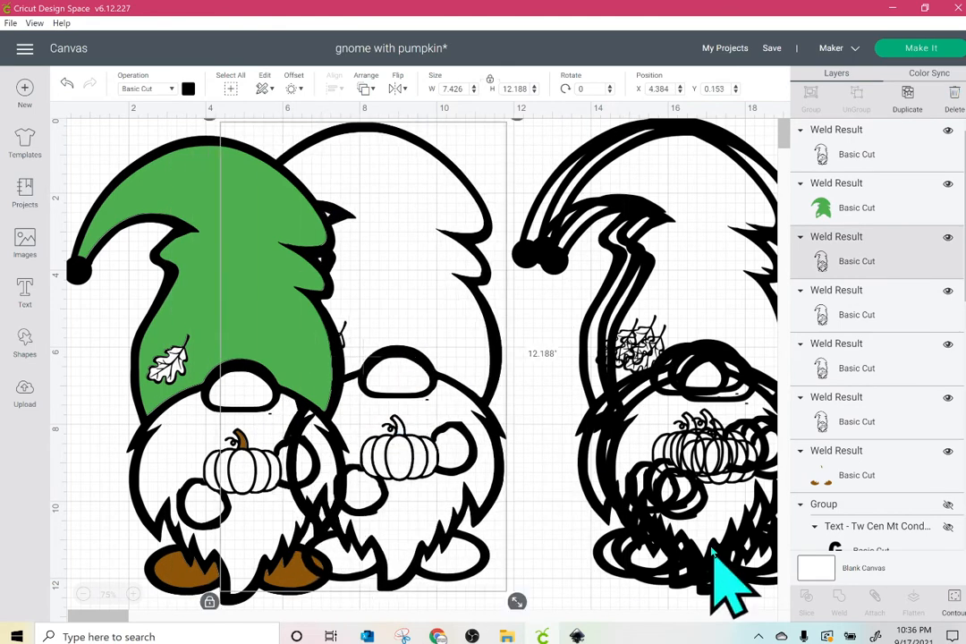
pyautogui.click(953, 613)
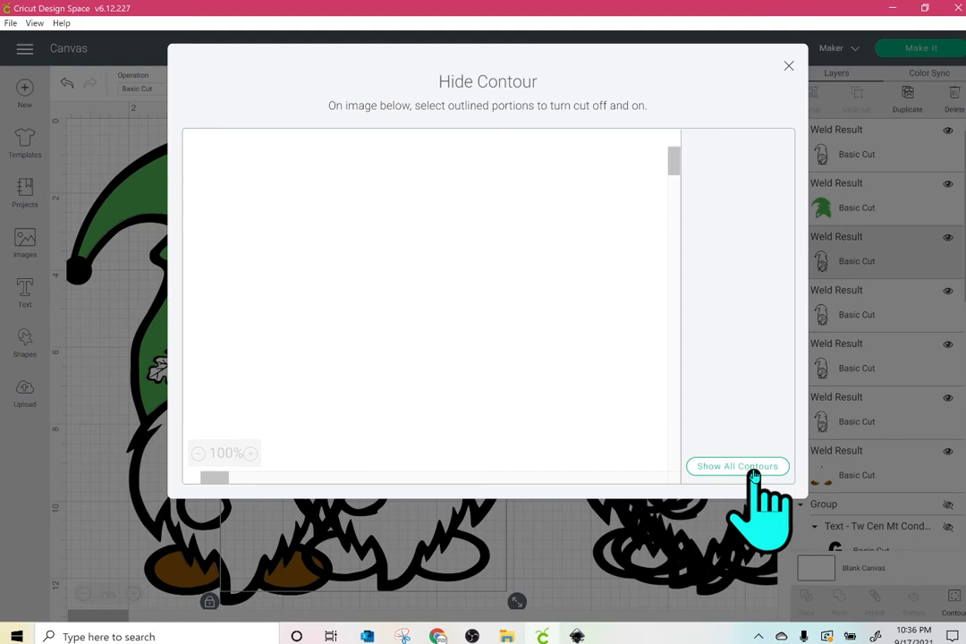
pyautogui.click(754, 467)
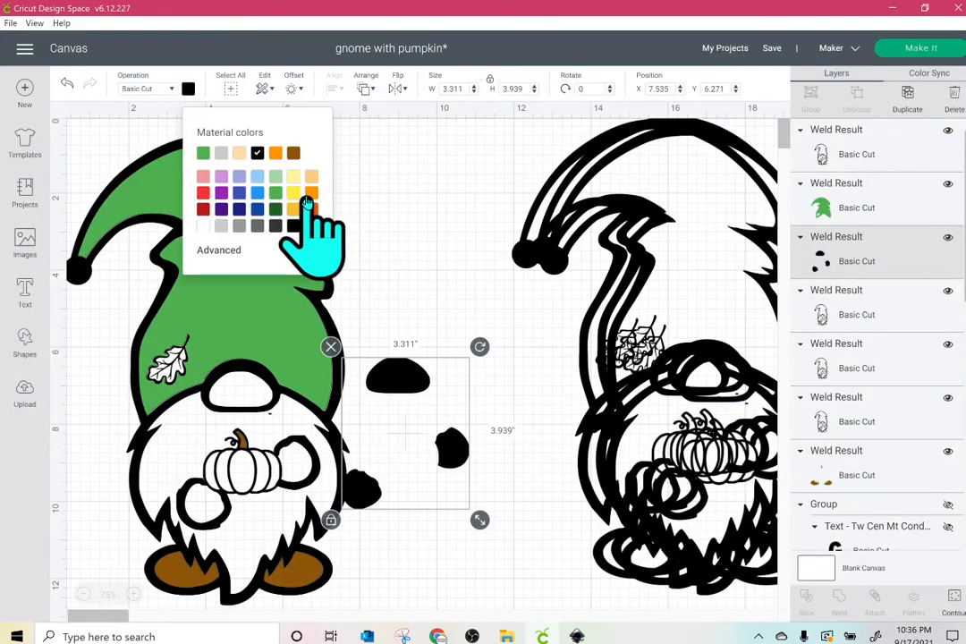
# Color the nose and hands layer light skin tone #fbd8a4 and fit it inside the gnome outline
pyautogui.click(310, 177)
pyautogui.click(219, 251)
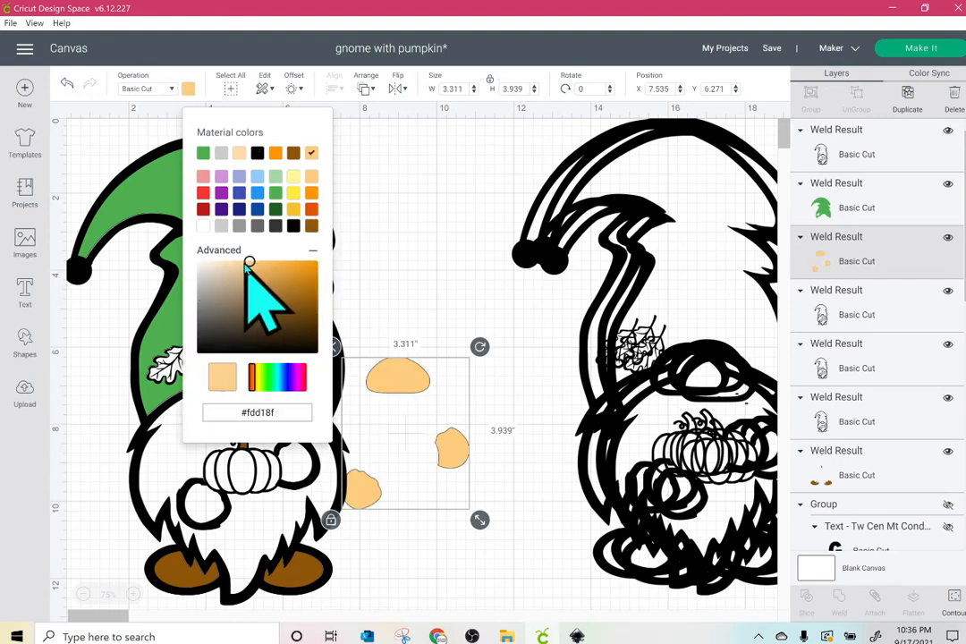
pyautogui.moveTo(249, 263); pyautogui.dragTo(239, 263)
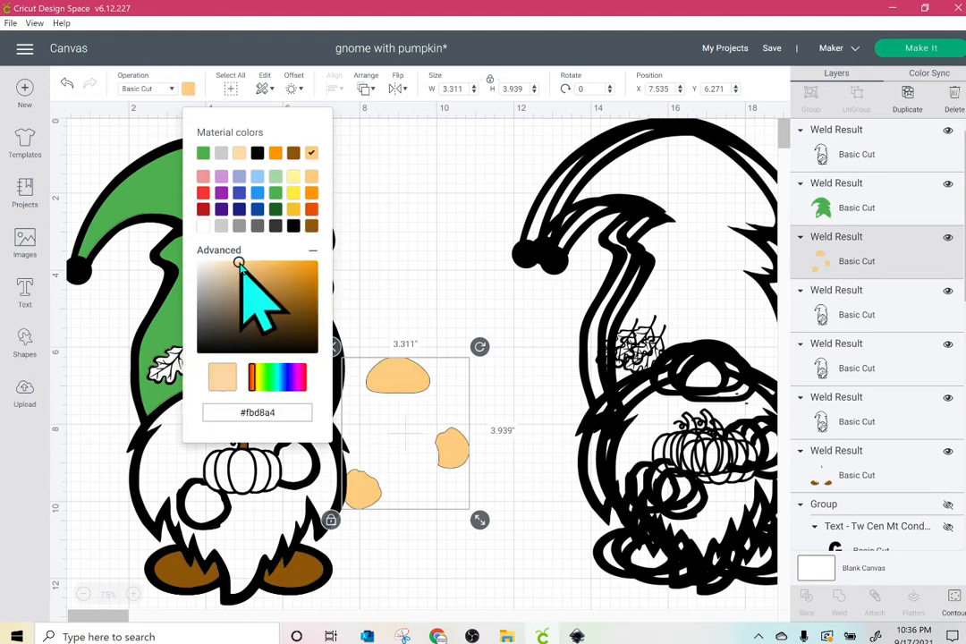
pyautogui.moveTo(416, 367); pyautogui.dragTo(255, 382)
pyautogui.click(434, 363)
# Move the next black gnome copy beside the colored gnome and contour it down to the beard with the hands and pumpkin cut out
pyautogui.moveTo(674, 323); pyautogui.dragTo(392, 338)
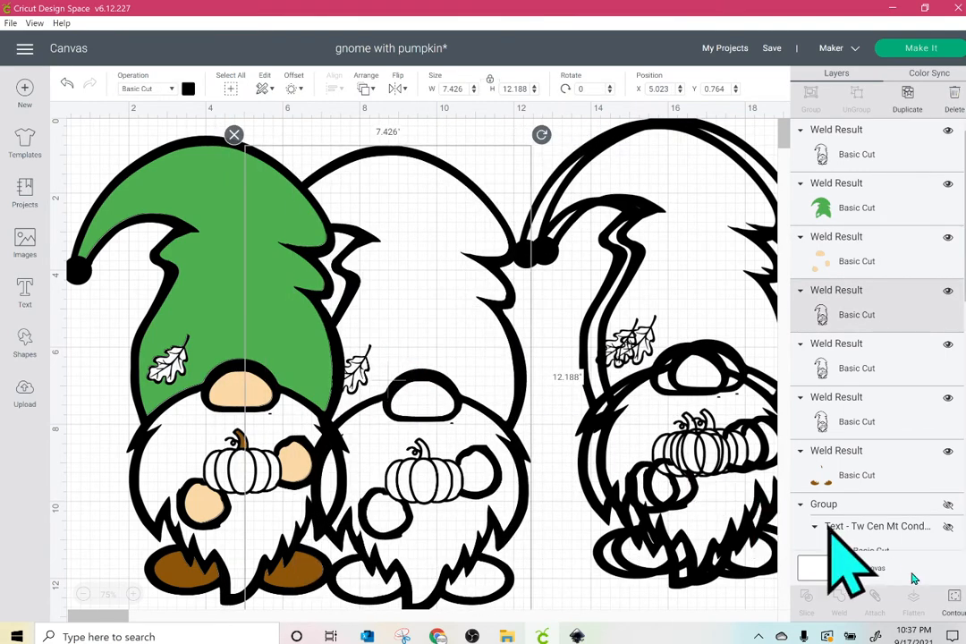
pyautogui.click(954, 597)
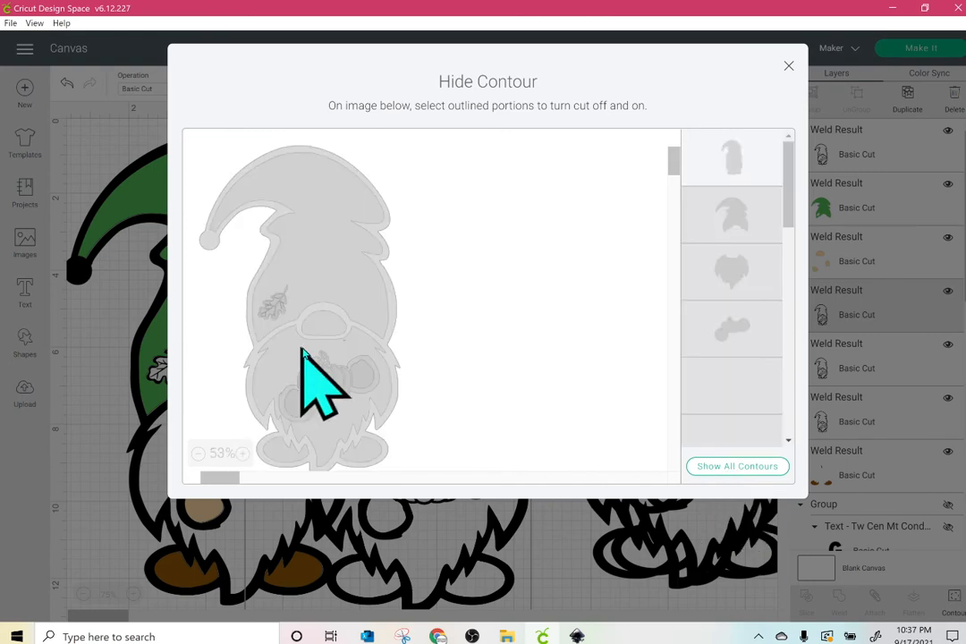
pyautogui.click(329, 354)
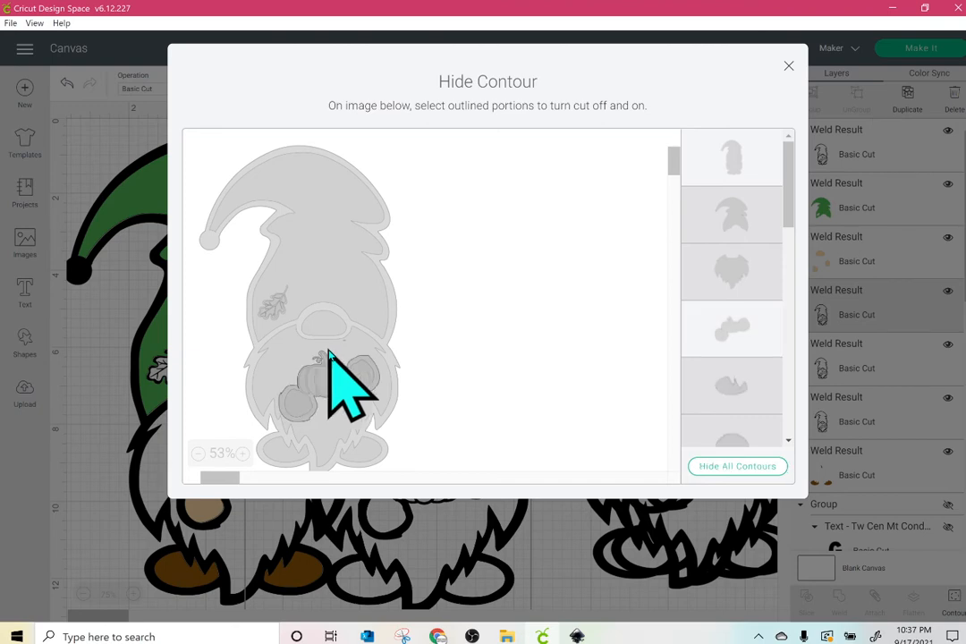
pyautogui.click(328, 354)
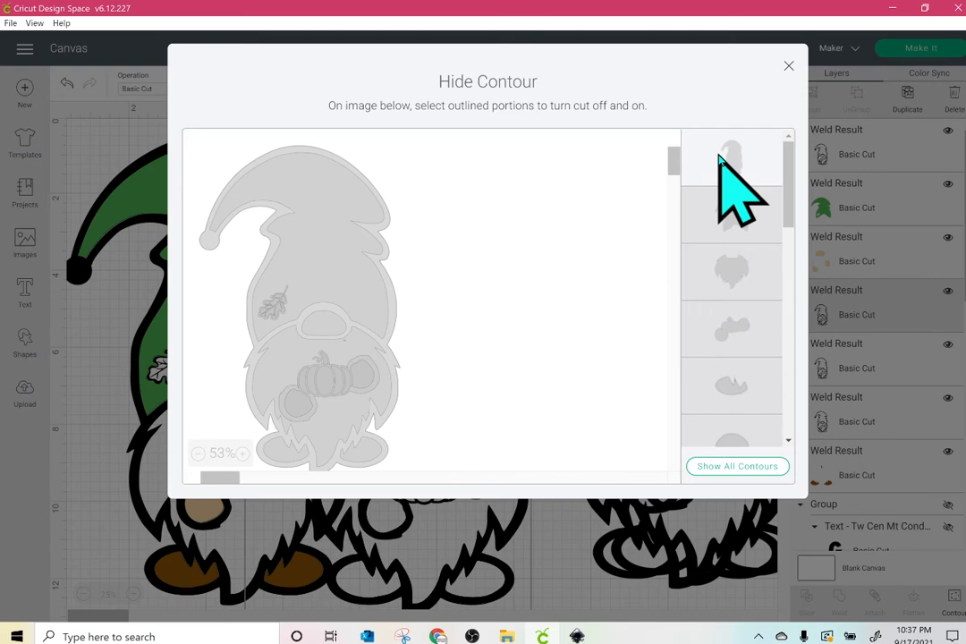
pyautogui.click(789, 67)
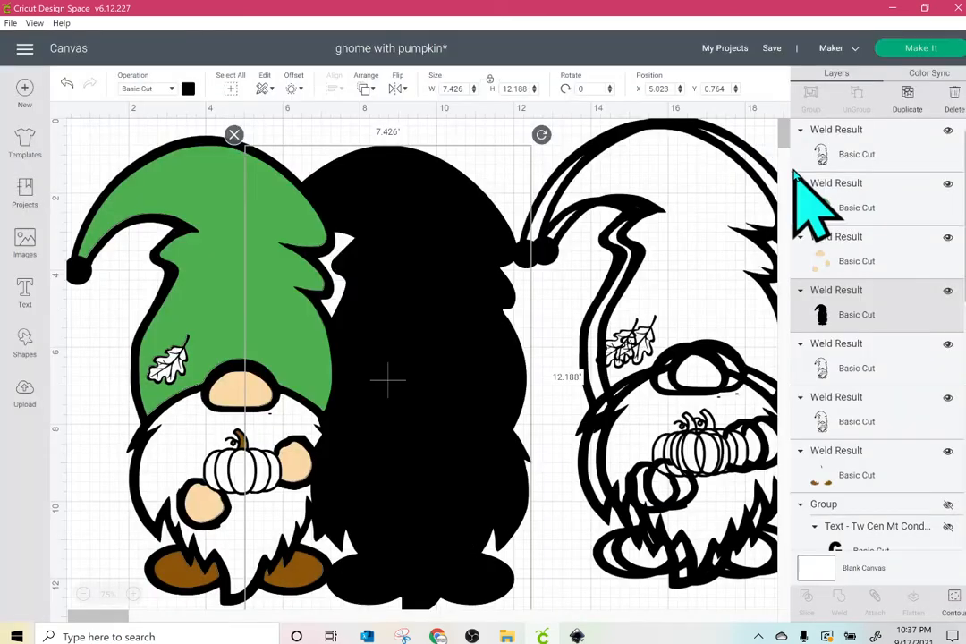
pyautogui.click(952, 599)
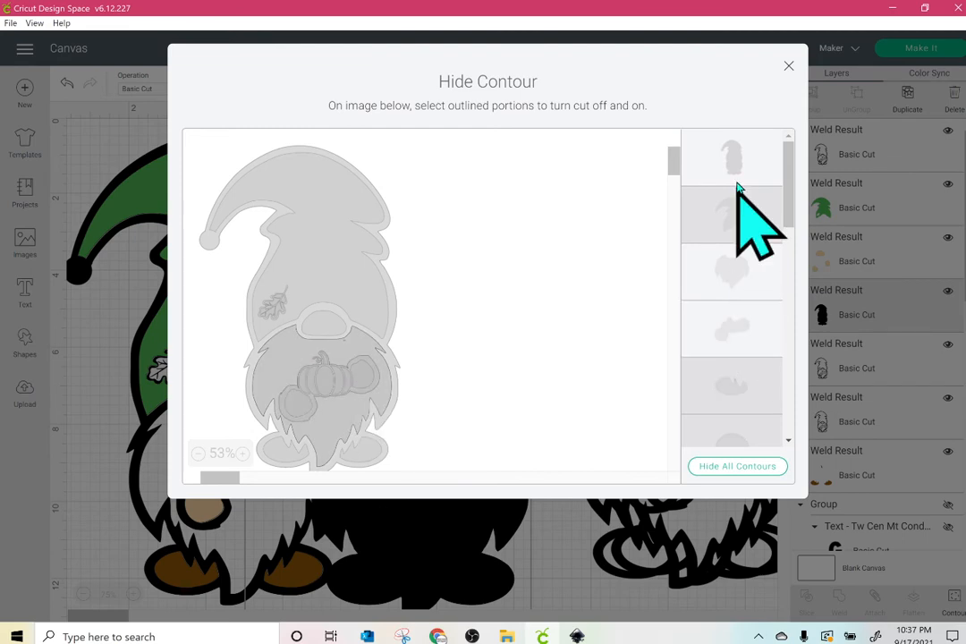
pyautogui.click(790, 66)
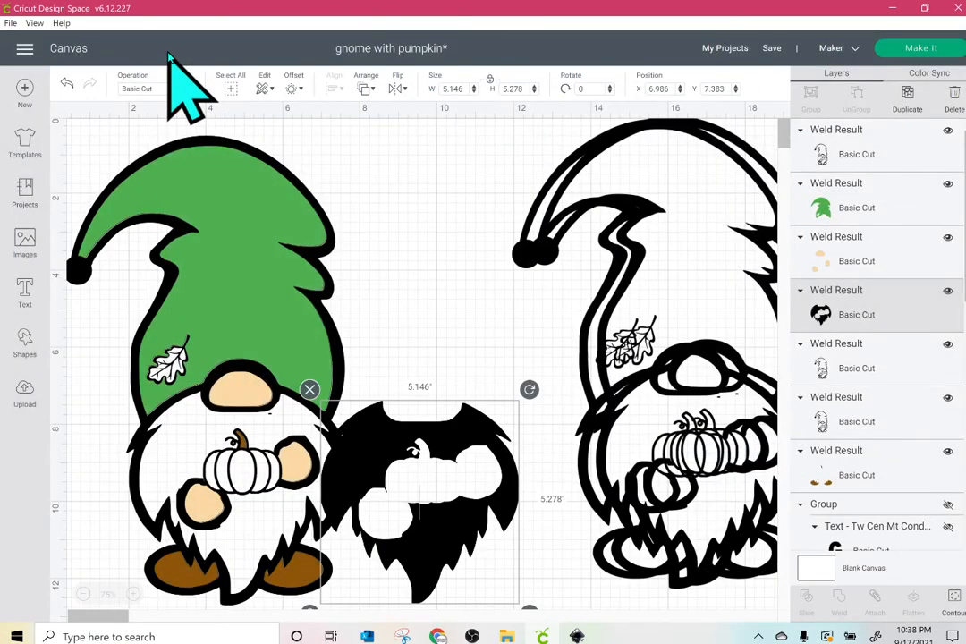
# Color the beard layer light gray #cccccc
pyautogui.click(187, 89)
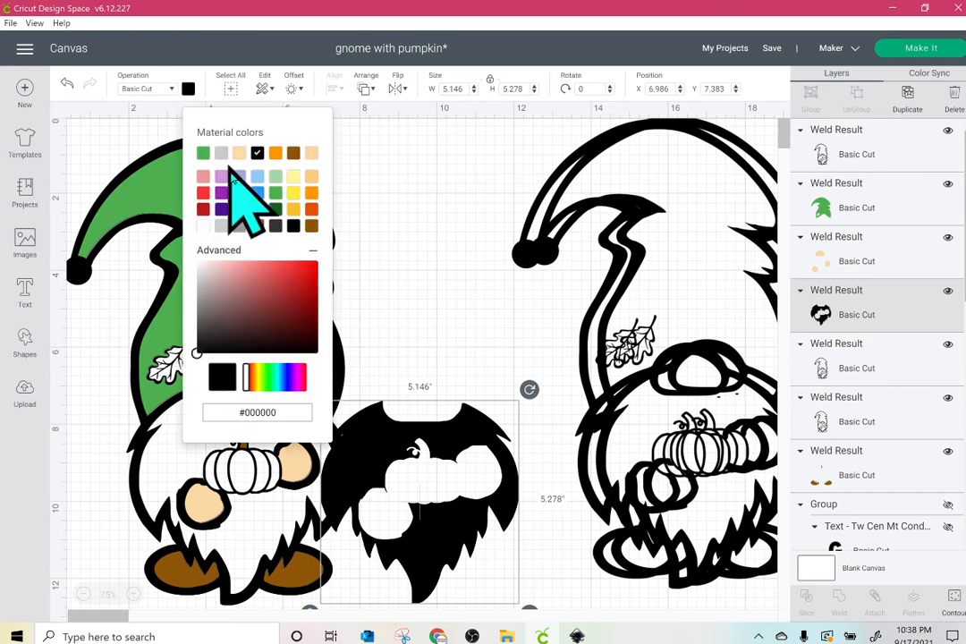
pyautogui.click(222, 229)
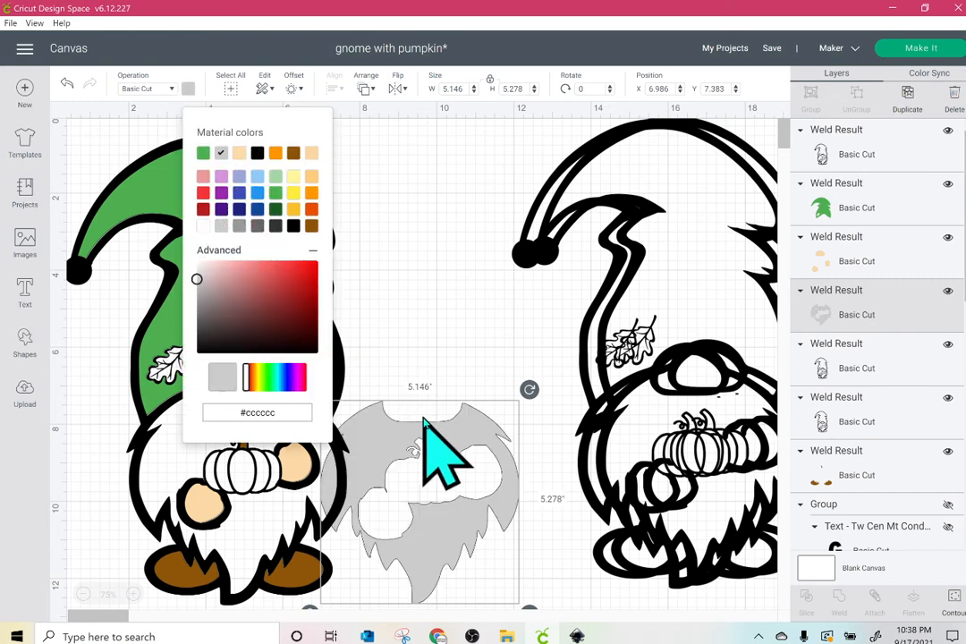
# Fit the light gray beard layer inside the black outline of the colored gnome
pyautogui.moveTo(431, 452); pyautogui.dragTo(238, 399)
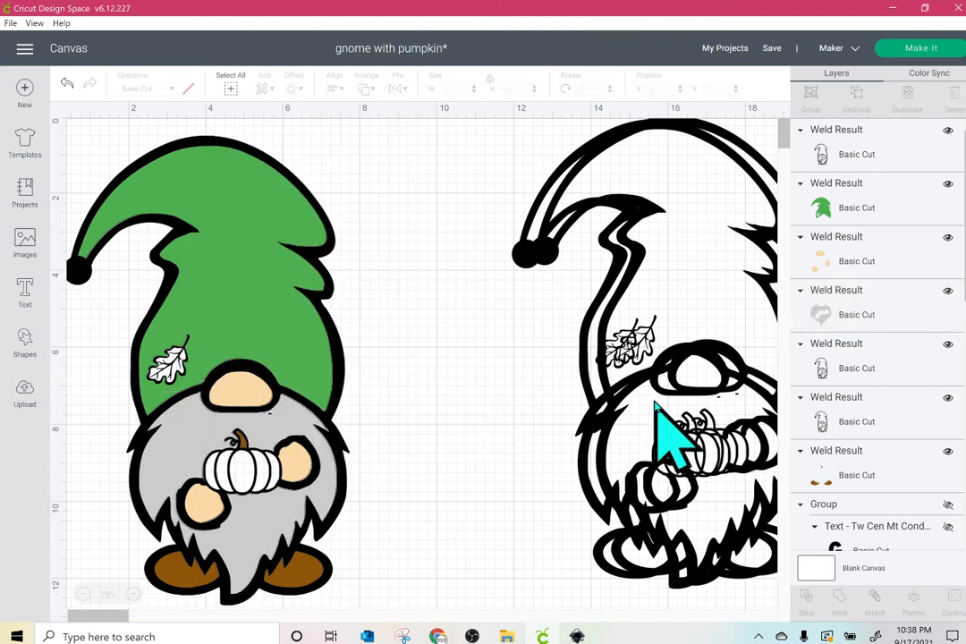
# Move the next black gnome copy beside the colored gnome and contour it down to the leaf and pumpkin sections
pyautogui.moveTo(655, 403); pyautogui.dragTo(433, 407)
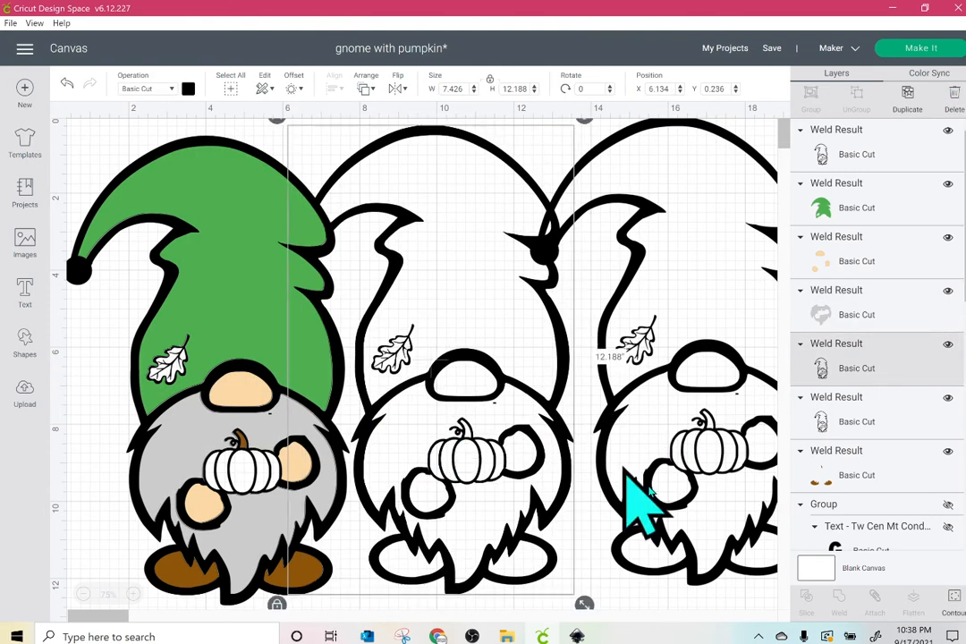
pyautogui.click(954, 599)
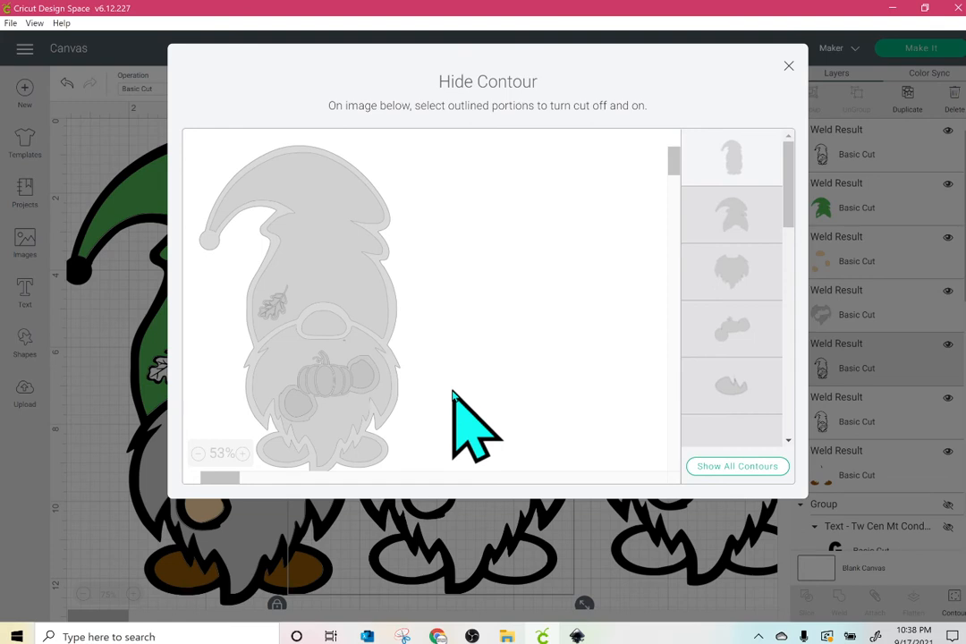
pyautogui.click(315, 396)
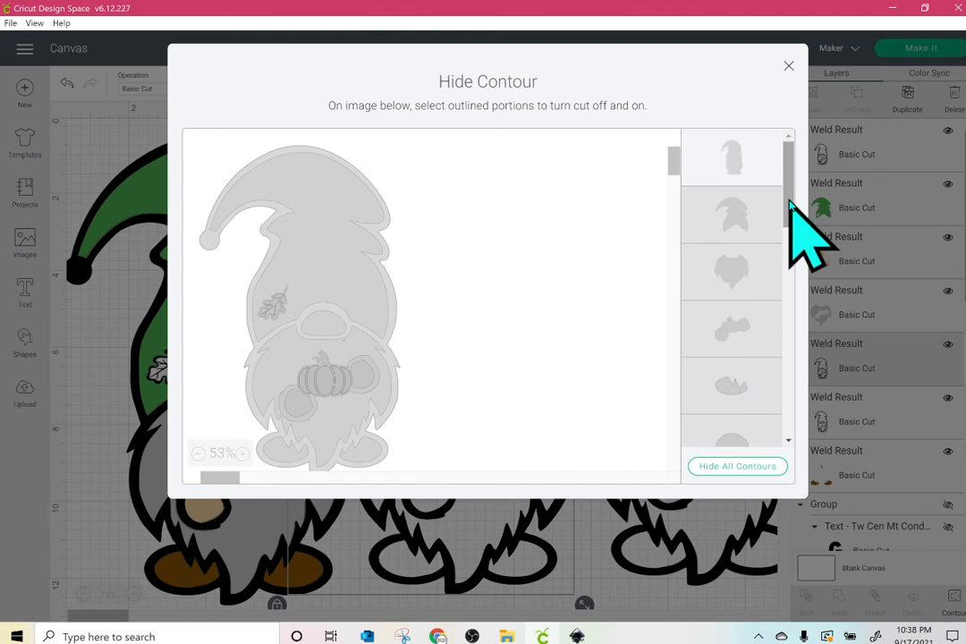
pyautogui.moveTo(788, 204); pyautogui.dragTo(798, 159)
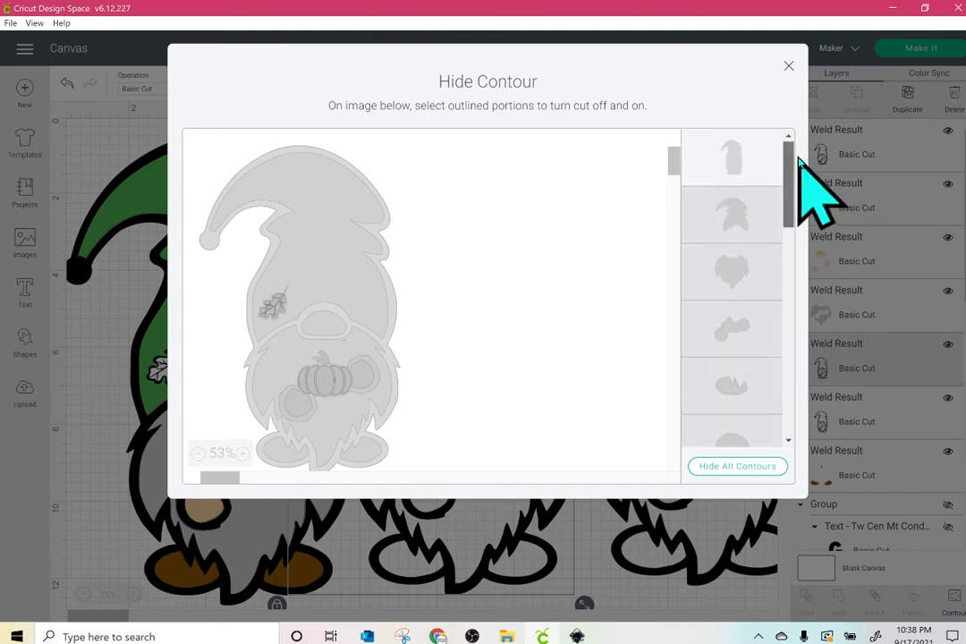
pyautogui.click(789, 66)
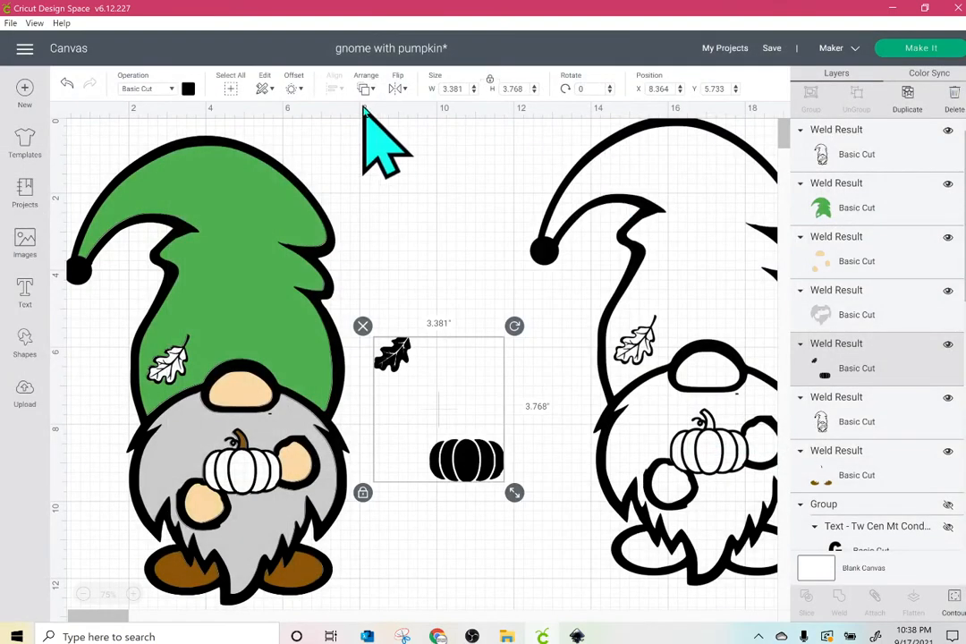
# Color the leaf and pumpkin layer orange and fit it inside the gnome outline
pyautogui.click(188, 88)
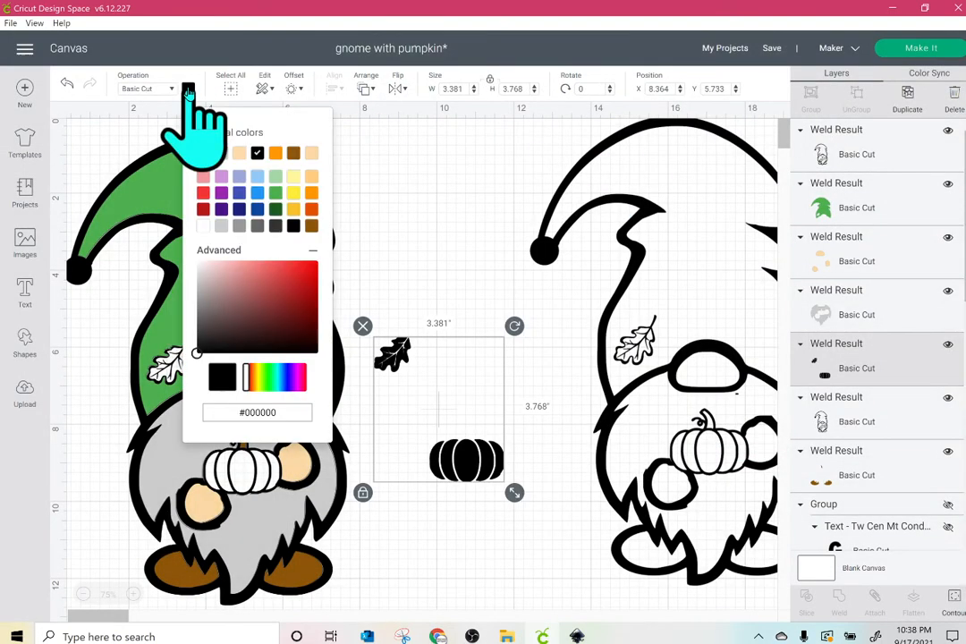
pyautogui.click(276, 153)
pyautogui.moveTo(450, 463); pyautogui.dragTo(225, 469)
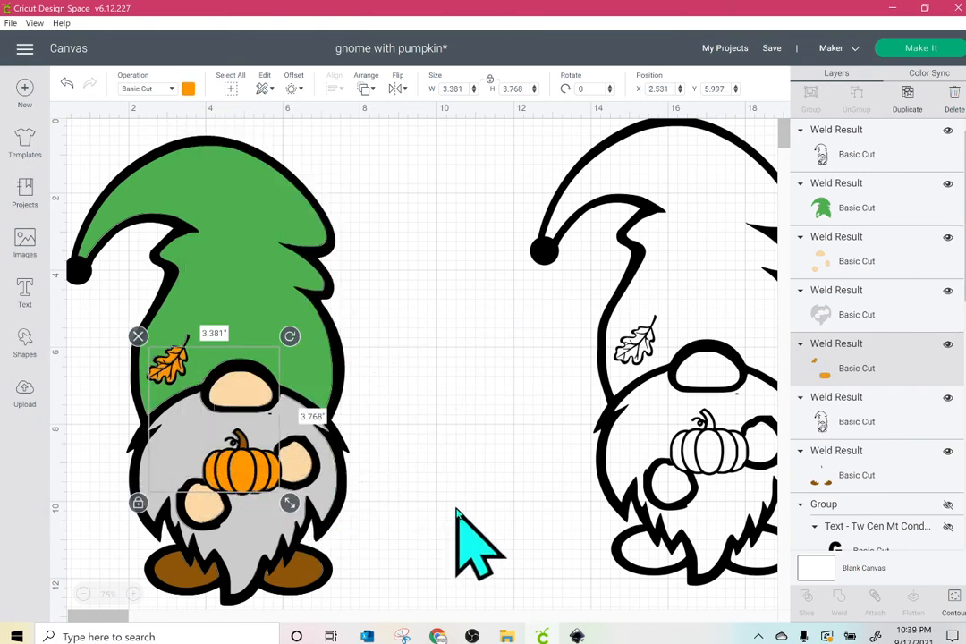
pyautogui.click(458, 510)
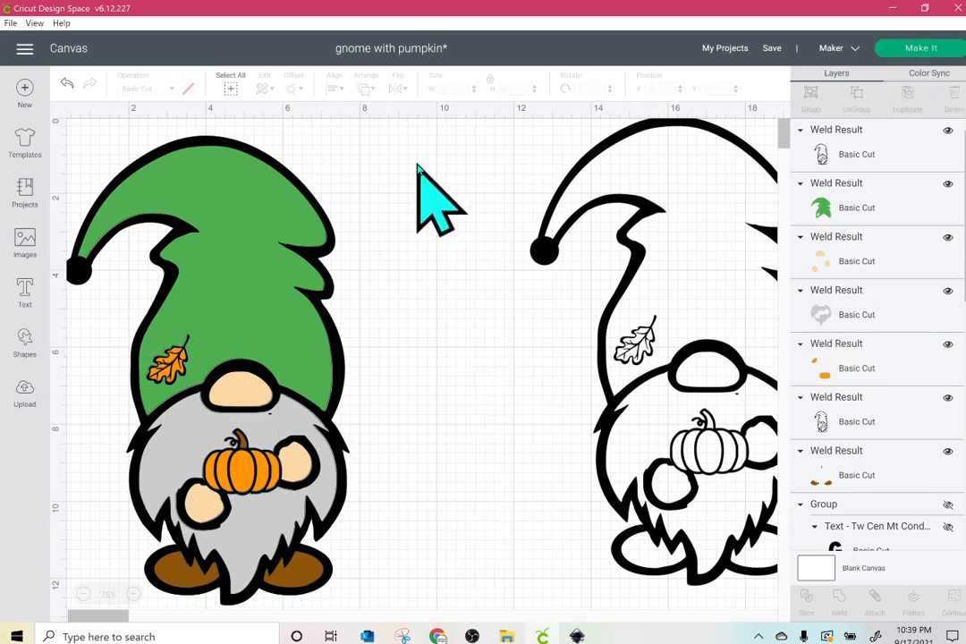
# Shift the whole colored gnome to the right and place a circle about 0.778" wide over its hat's pom-pom
pyautogui.moveTo(417, 167); pyautogui.dragTo(290, 458)
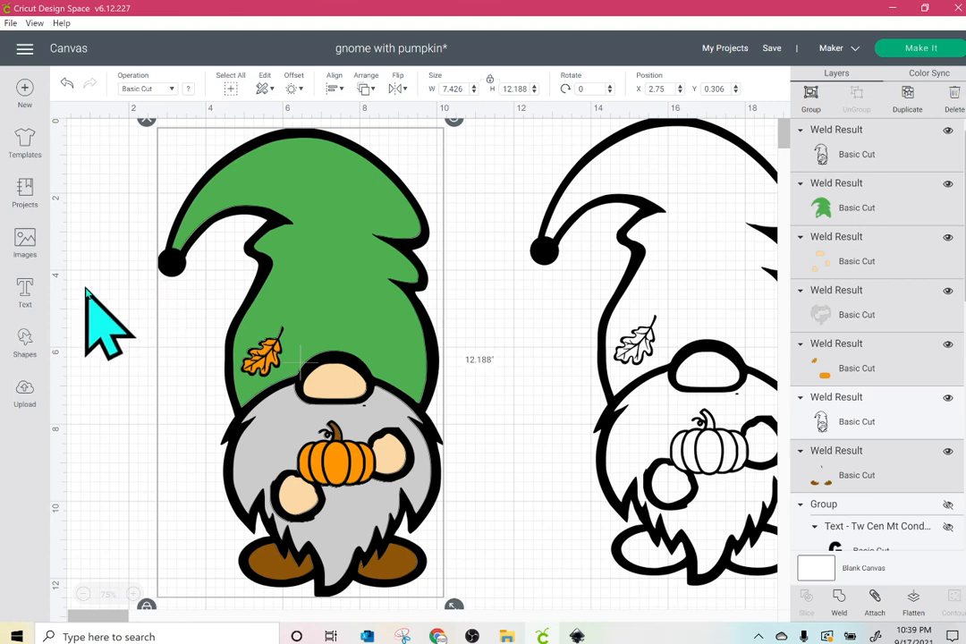
pyautogui.click(27, 338)
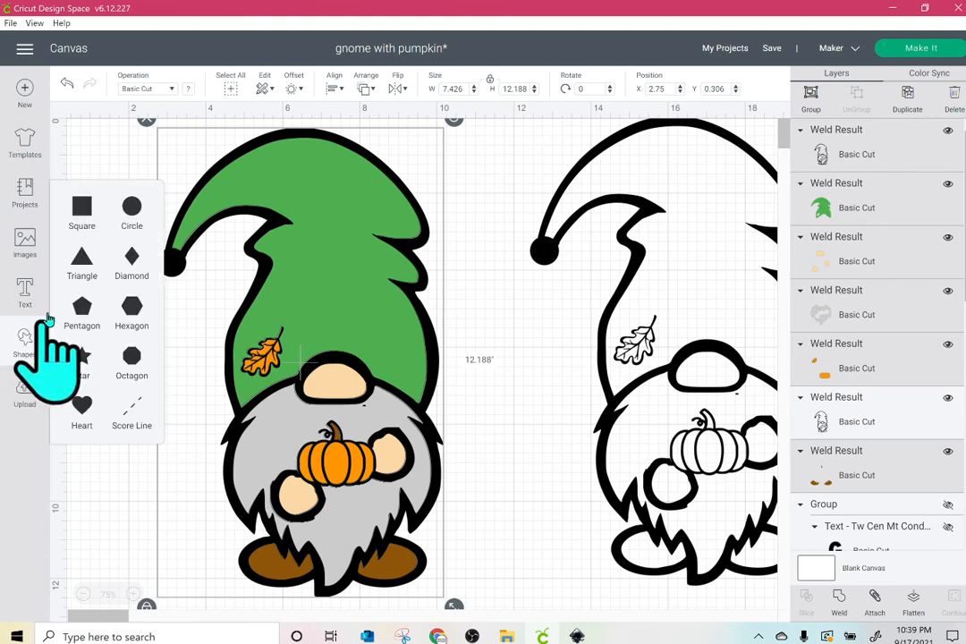
pyautogui.click(132, 215)
pyautogui.moveTo(189, 222); pyautogui.dragTo(144, 331)
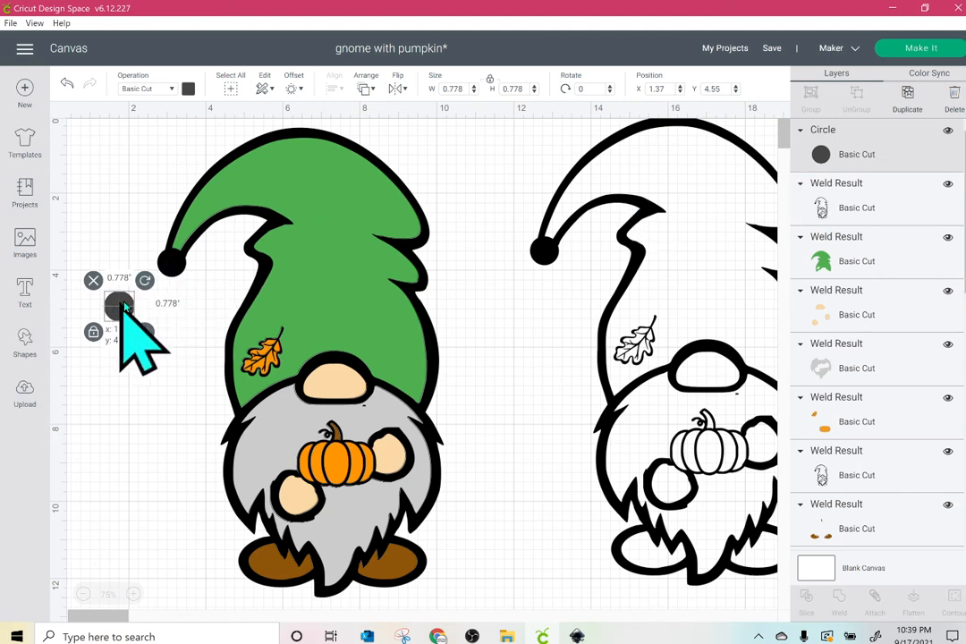
pyautogui.moveTo(119, 305); pyautogui.dragTo(164, 268)
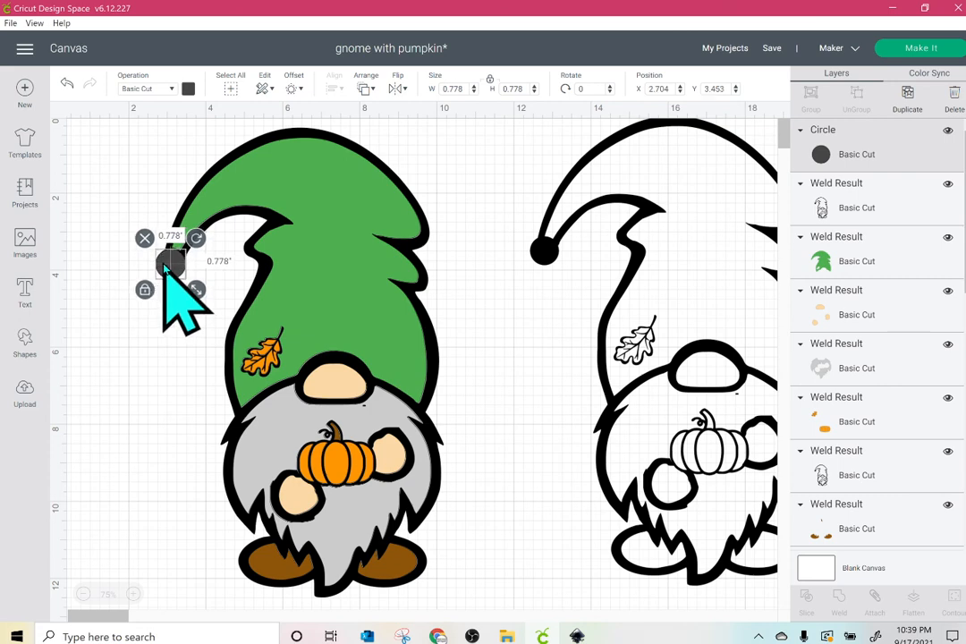
# Color the pom-pom circle the same brown as the shoes and shrink it to about 0.759"
pyautogui.click(188, 89)
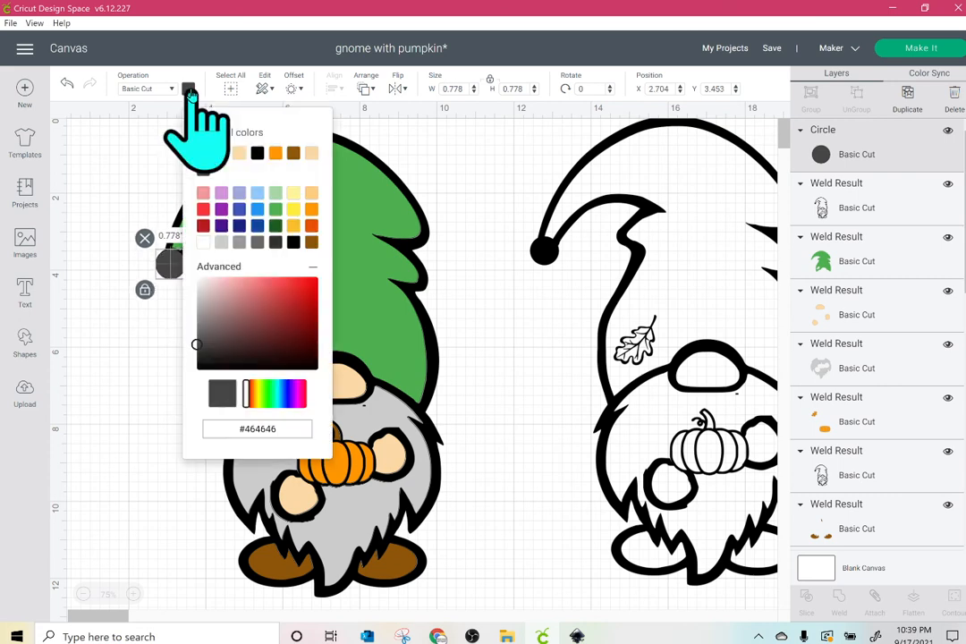
pyautogui.click(293, 153)
pyautogui.click(178, 274)
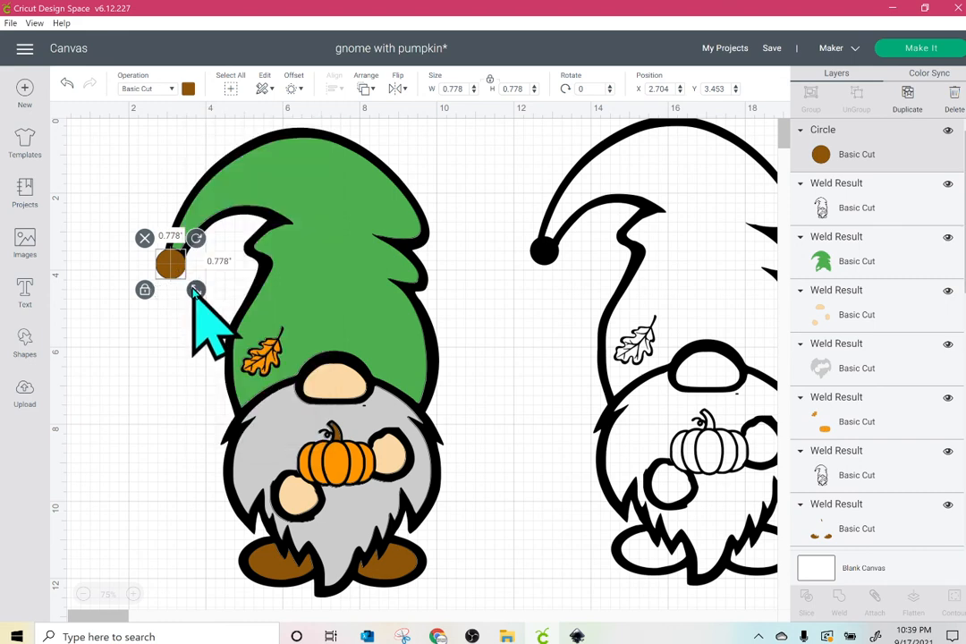
pyautogui.moveTo(194, 291); pyautogui.dragTo(165, 260)
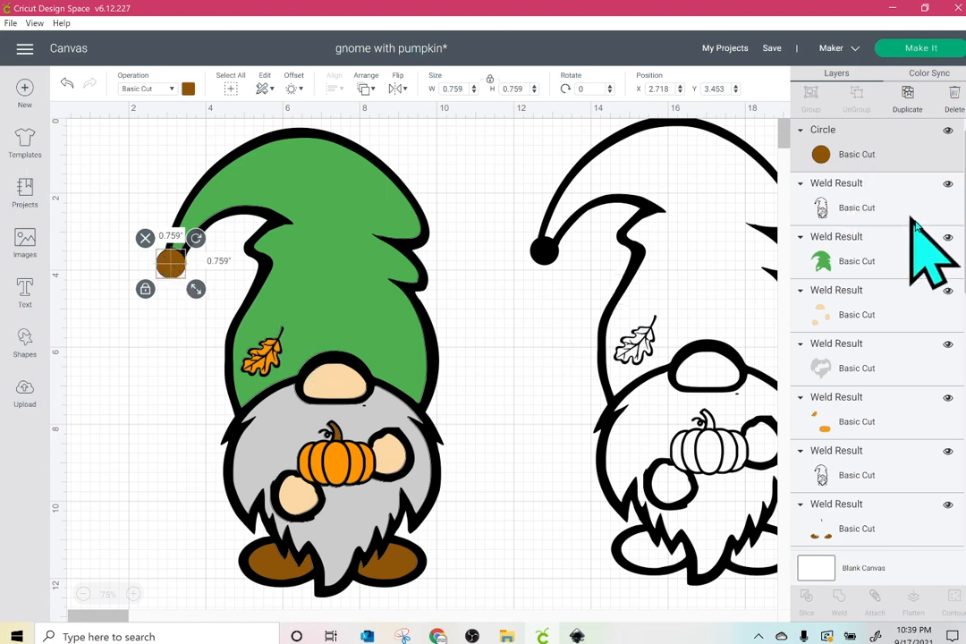
# Attach the brown pom-pom circle to the brown shoes and pumpkin stem layer
pyautogui.scroll(-3, 914, 225)
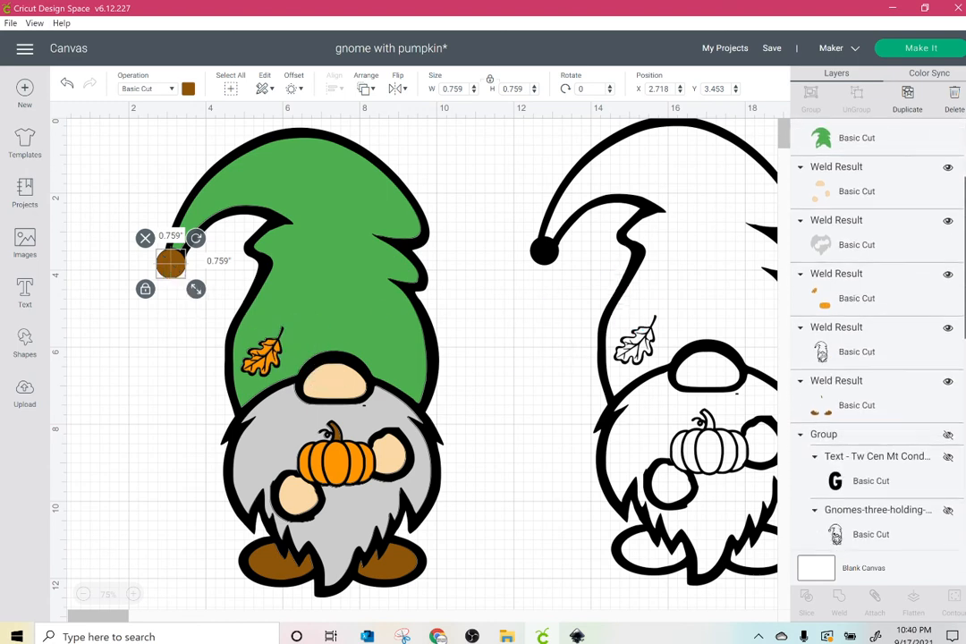
pyautogui.scroll(-1, 881, 394)
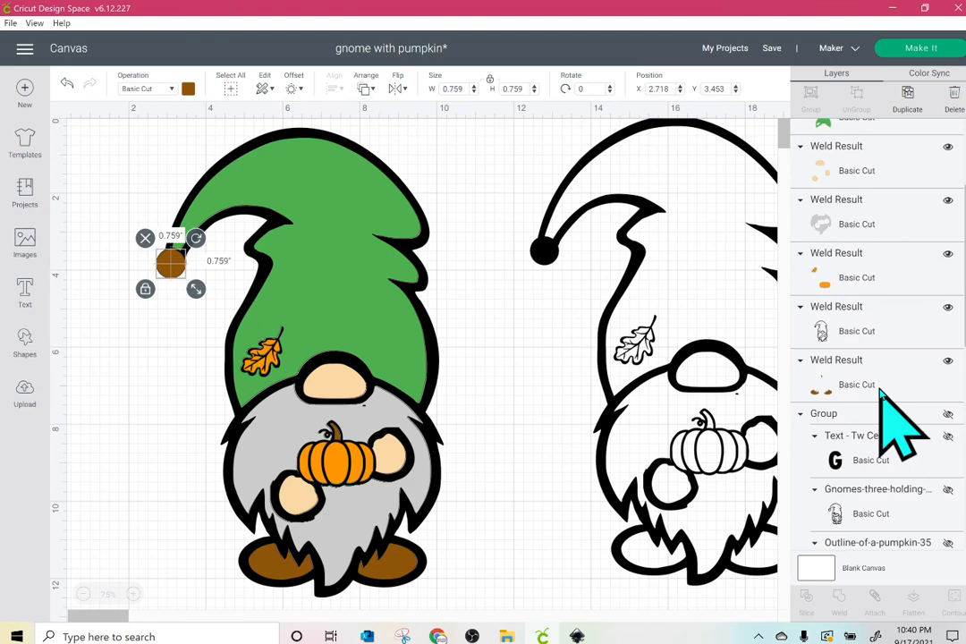
pyautogui.keyDown('shift'); pyautogui.click(881, 391); pyautogui.keyUp('shift')
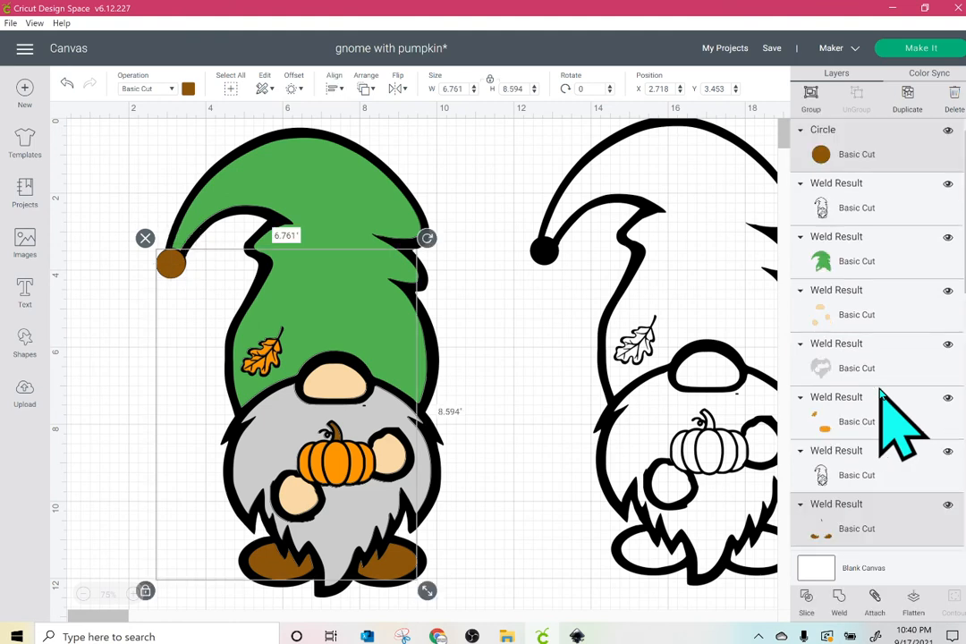
pyautogui.click(874, 599)
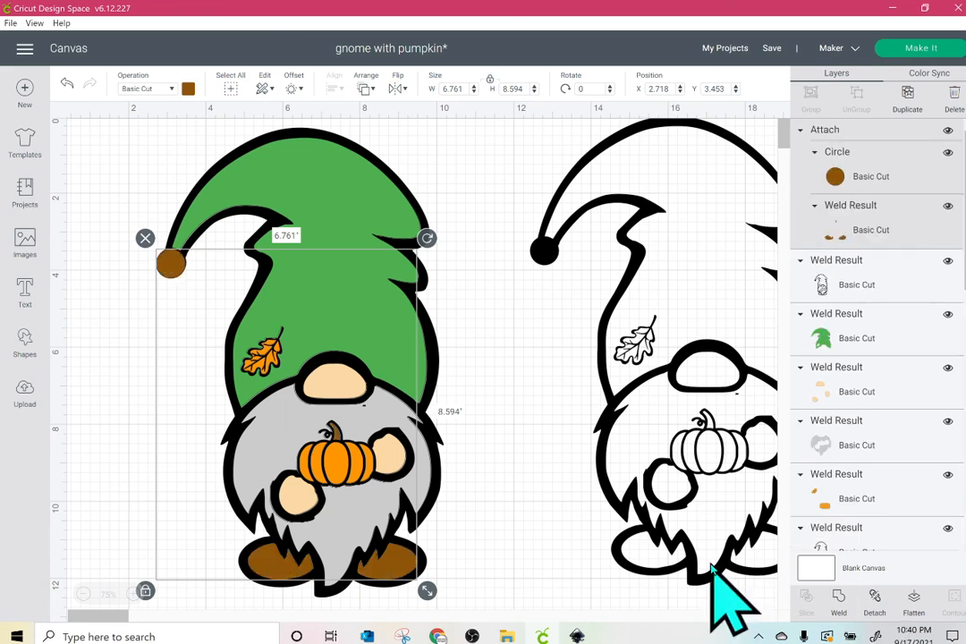
# Delete the leftover black gnome copy beside the colored gnome
pyautogui.click(640, 386)
pyautogui.moveTo(582, 214); pyautogui.dragTo(631, 347)
pyautogui.click(496, 242)
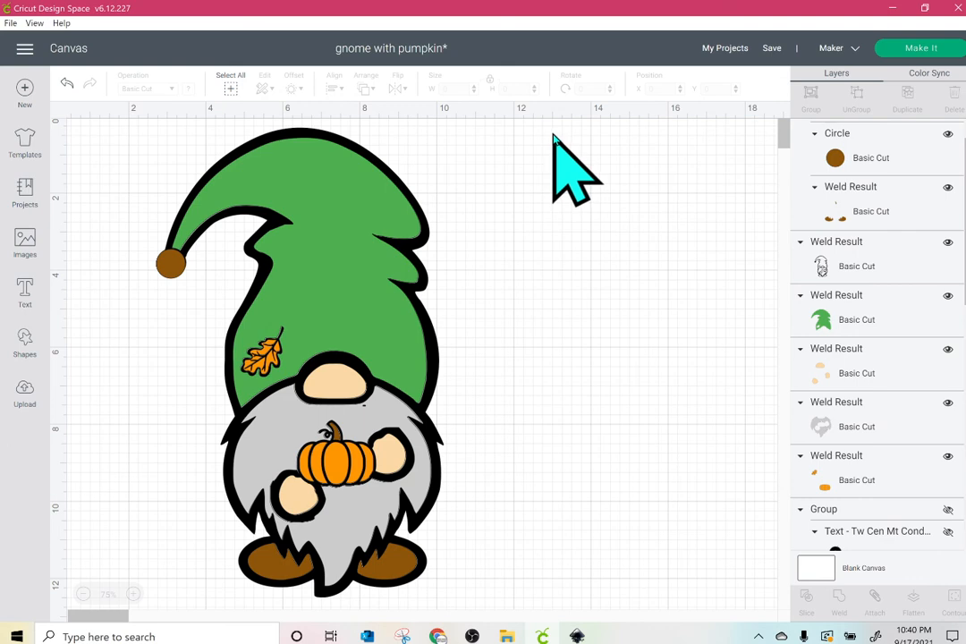
# Flip all layers of the colored gnome horizontally as one selection
pyautogui.moveTo(553, 135); pyautogui.dragTo(188, 621)
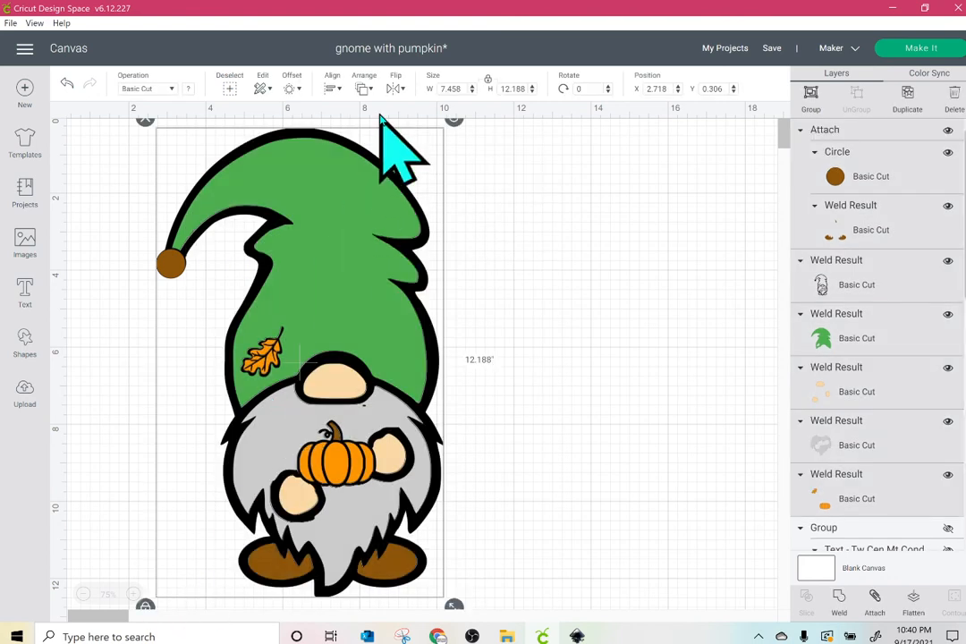
pyautogui.click(394, 89)
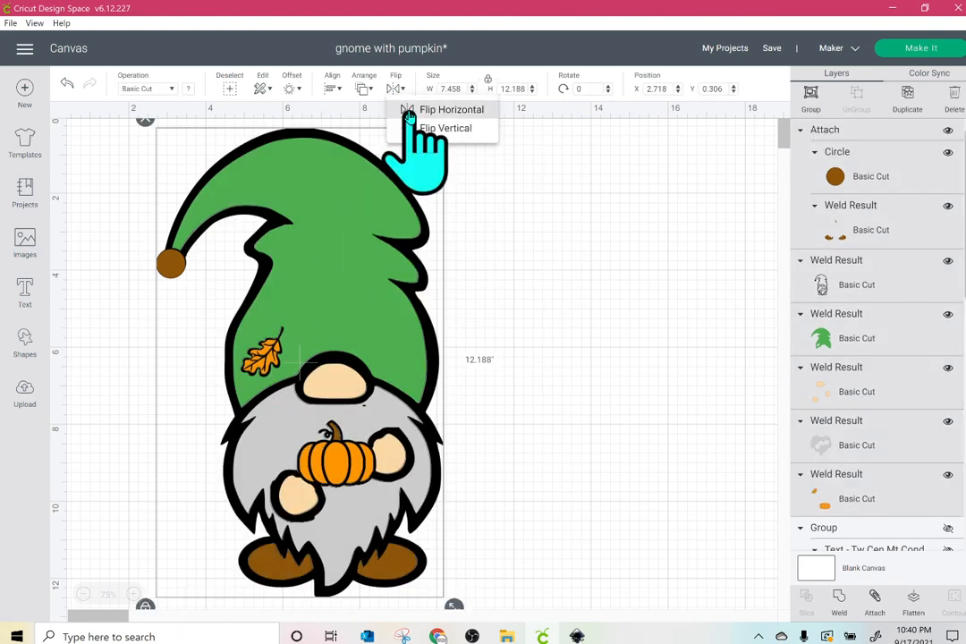
pyautogui.click(411, 111)
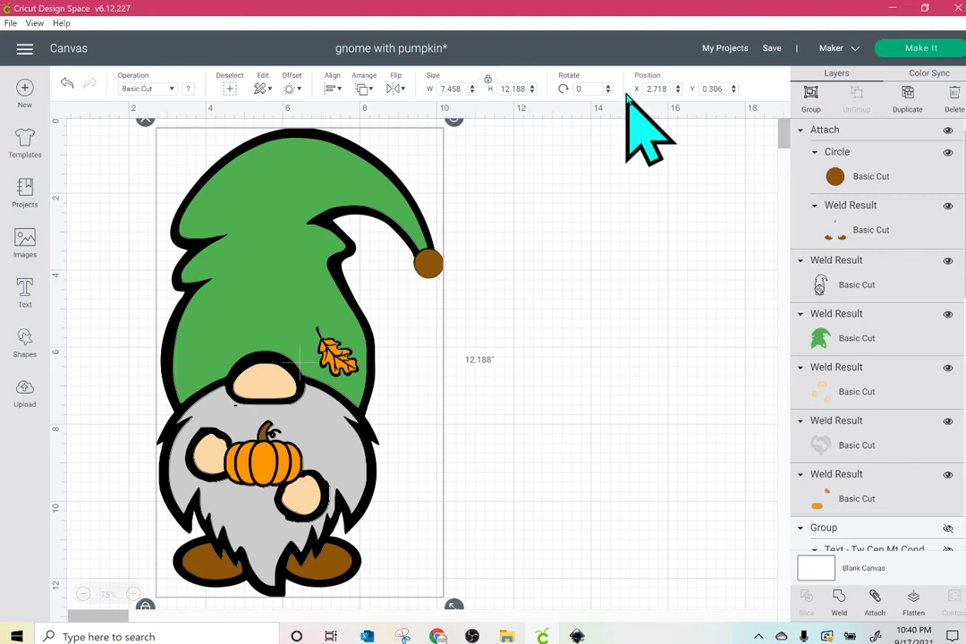
# Send the project to mat preparation, accept the larger mat, and continue to the machine connection stage
pyautogui.click(921, 51)
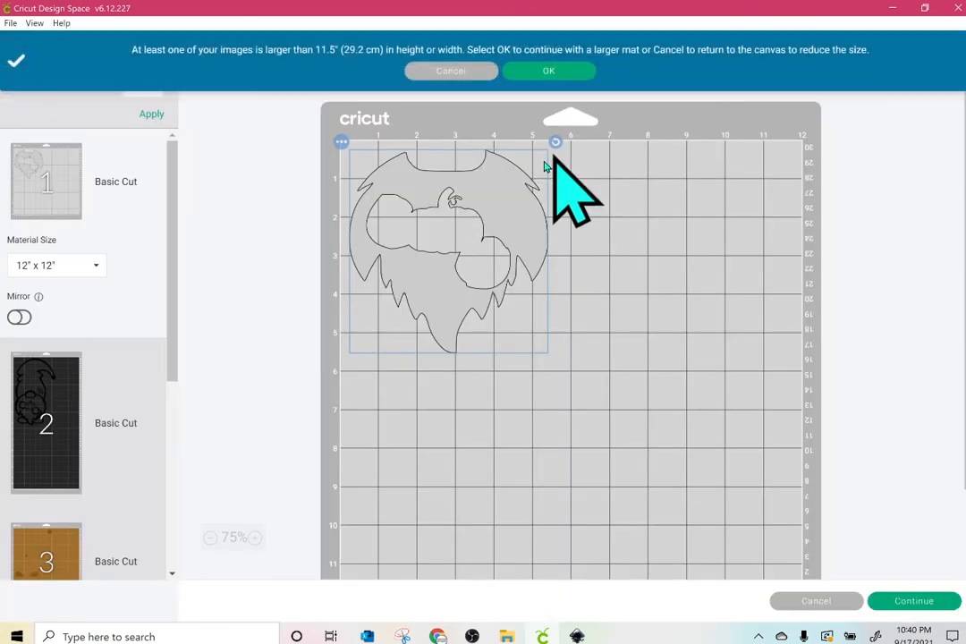
pyautogui.click(548, 71)
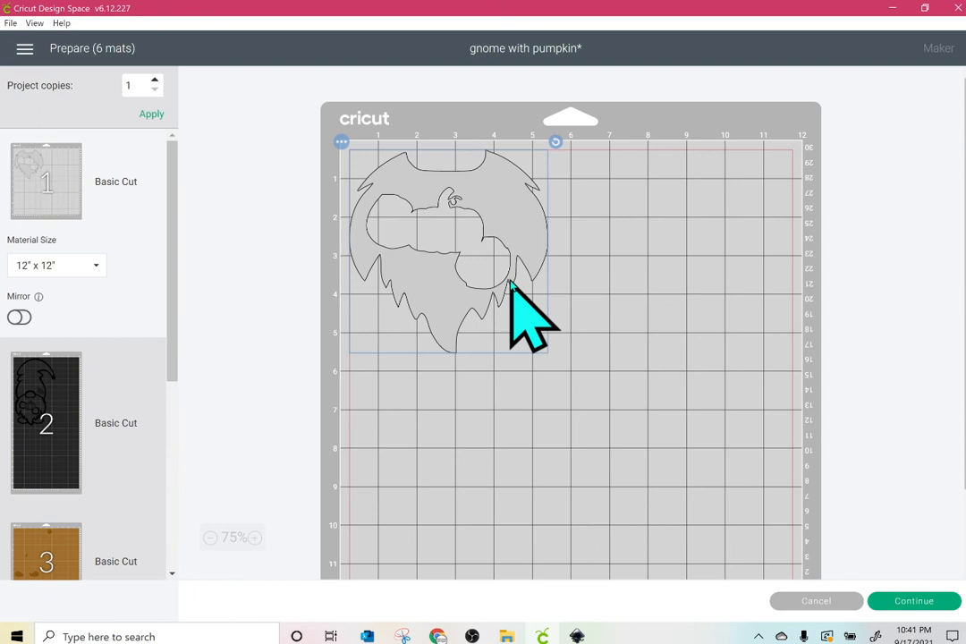
pyautogui.click(914, 601)
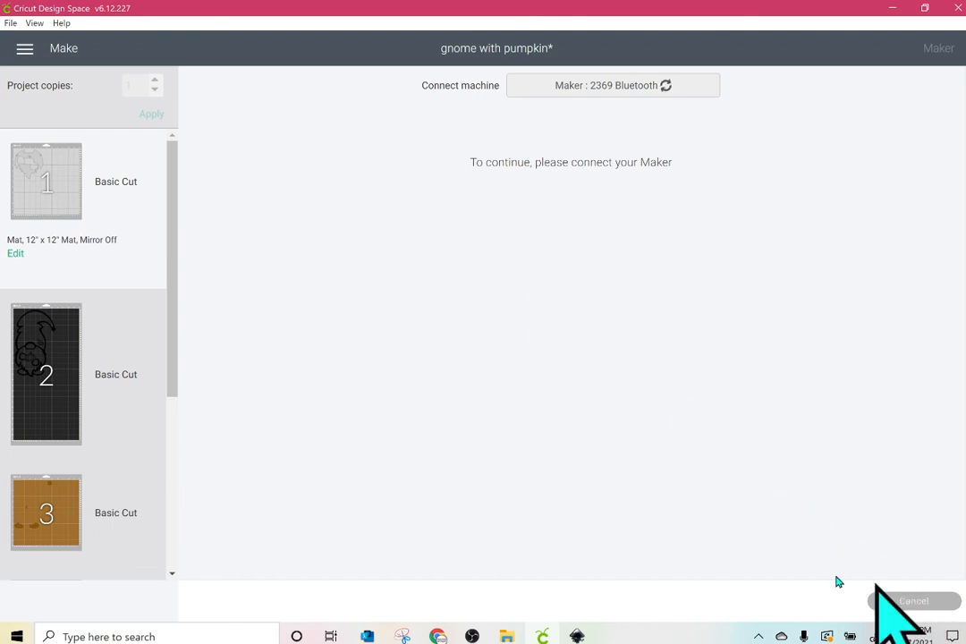
pyautogui.click(474, 636)
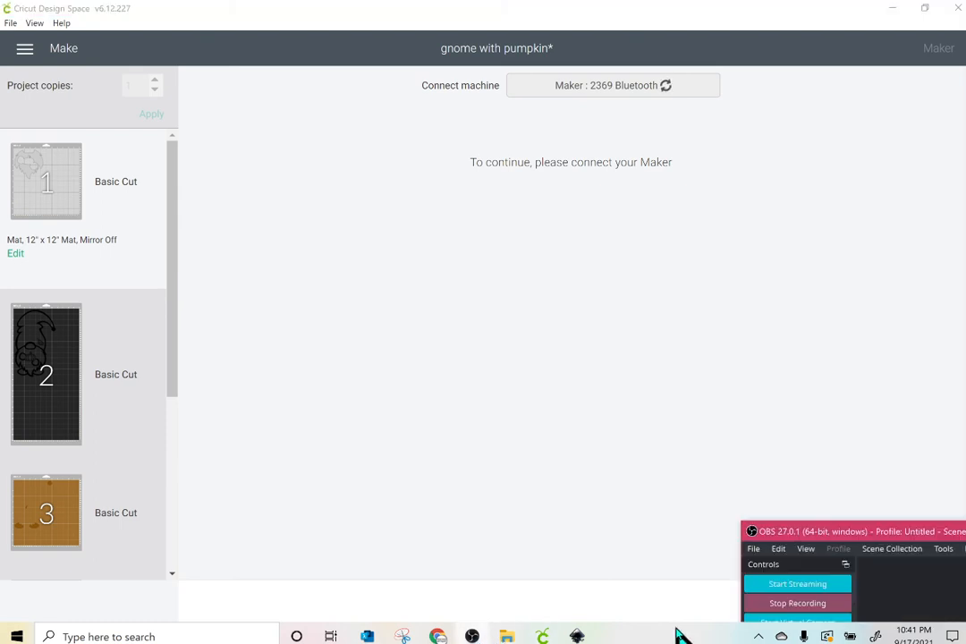